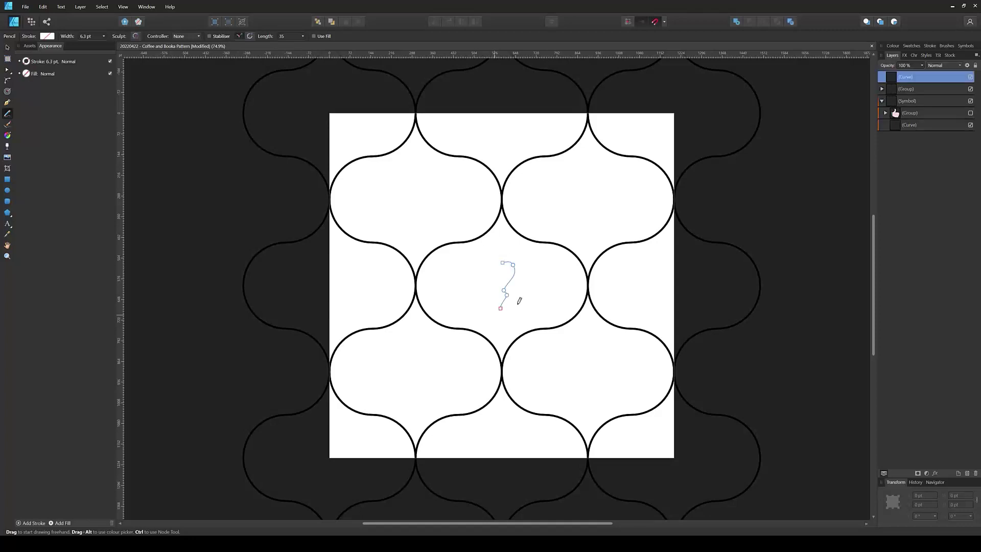
# - Check the stroke width and style options for the freehand stroke
pyautogui.press('p')
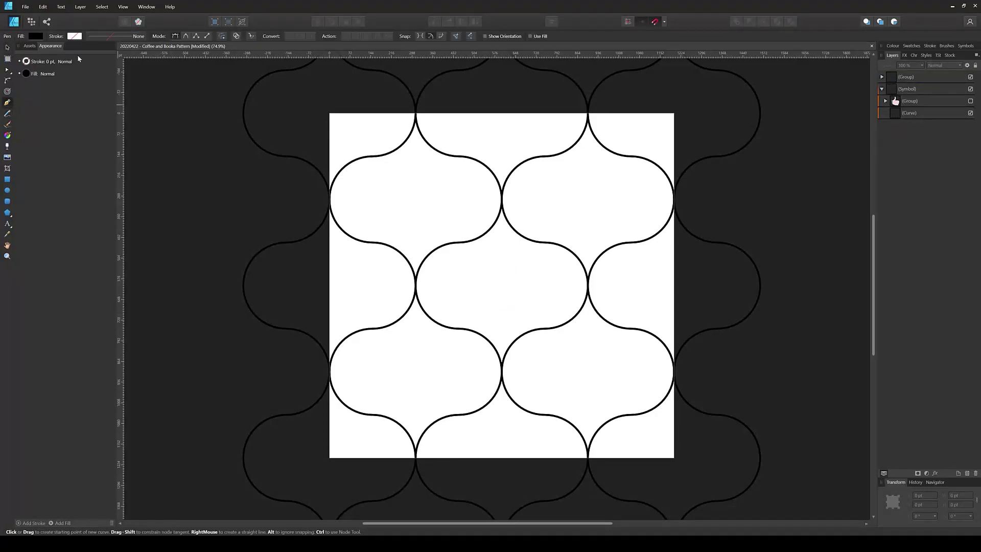
pyautogui.click(75, 36)
pyautogui.click(110, 36)
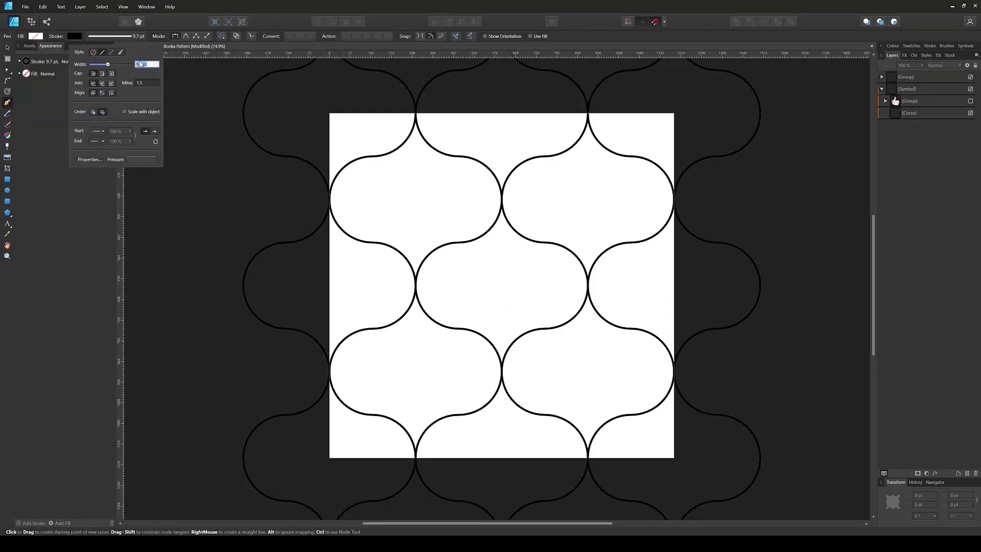
# - Draw two trial squiggles in the centre tile with the Pencil and undo both
pyautogui.press('n')
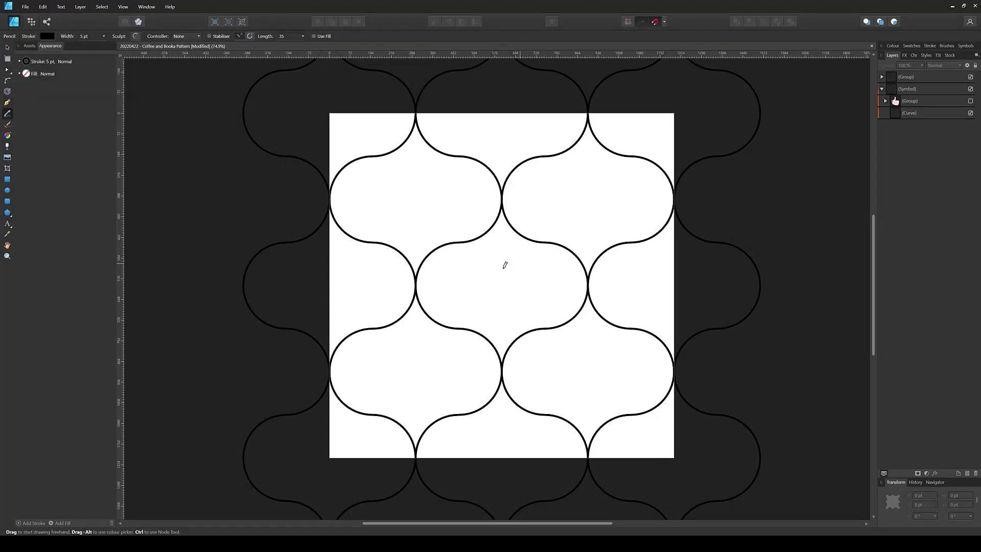
pyautogui.moveTo(505, 259); pyautogui.dragTo(507, 293)
pyautogui.hotkey('ctrl', 'z')
pyautogui.scroll(2, 508, 300)
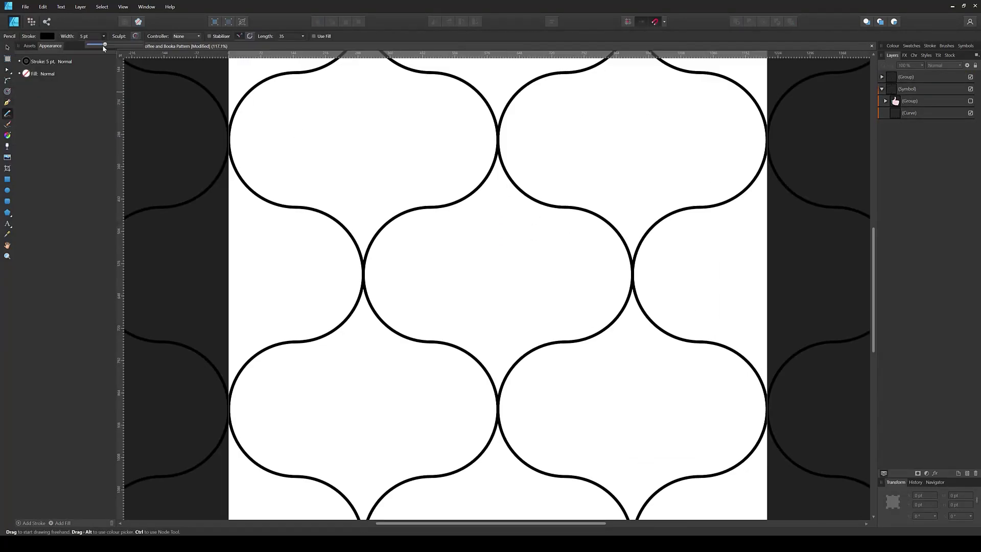
pyautogui.moveTo(522, 228); pyautogui.dragTo(501, 305)
pyautogui.hotkey('ctrl', 'z')
# - Draw the cup rim loop and body outline, moving the rim into the symbol
pyautogui.moveTo(518, 262); pyautogui.dragTo(475, 258)
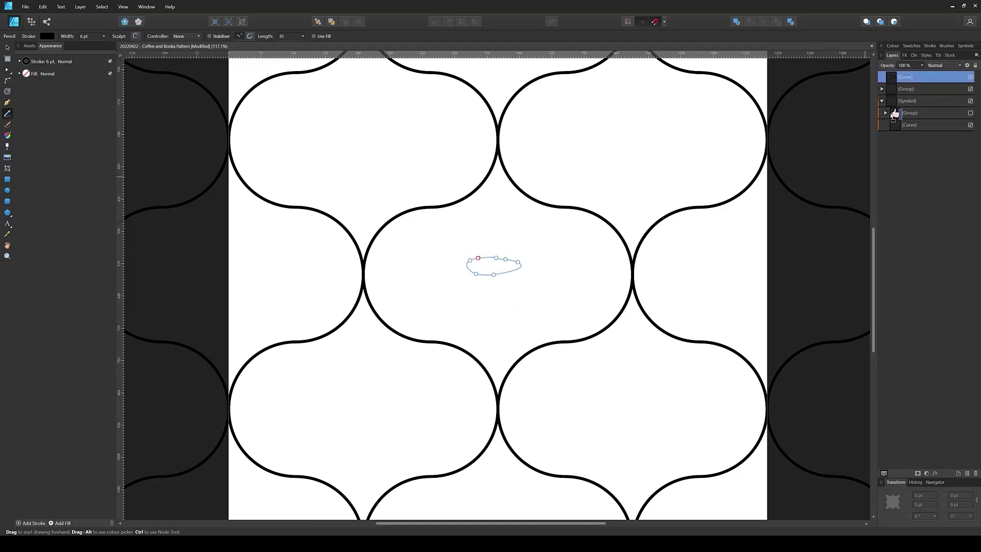
pyautogui.moveTo(895, 113); pyautogui.dragTo(894, 113)
pyautogui.hotkey('ctrl', 'z')
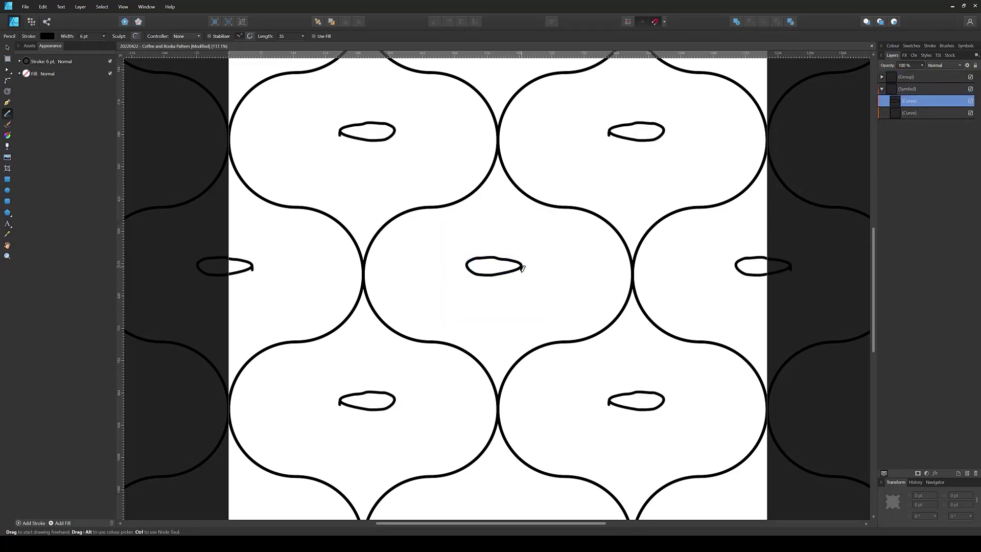
pyautogui.moveTo(467, 264)
pyautogui.mouseDown()
pyautogui.moveTo(517, 289)
pyautogui.moveTo(536, 264)
pyautogui.moveTo(530, 277)
pyautogui.mouseUp()
pyautogui.press('a')
pyautogui.hotkey('ctrl', 'd')
pyautogui.press('n')
pyautogui.hotkey('ctrl', 'z')
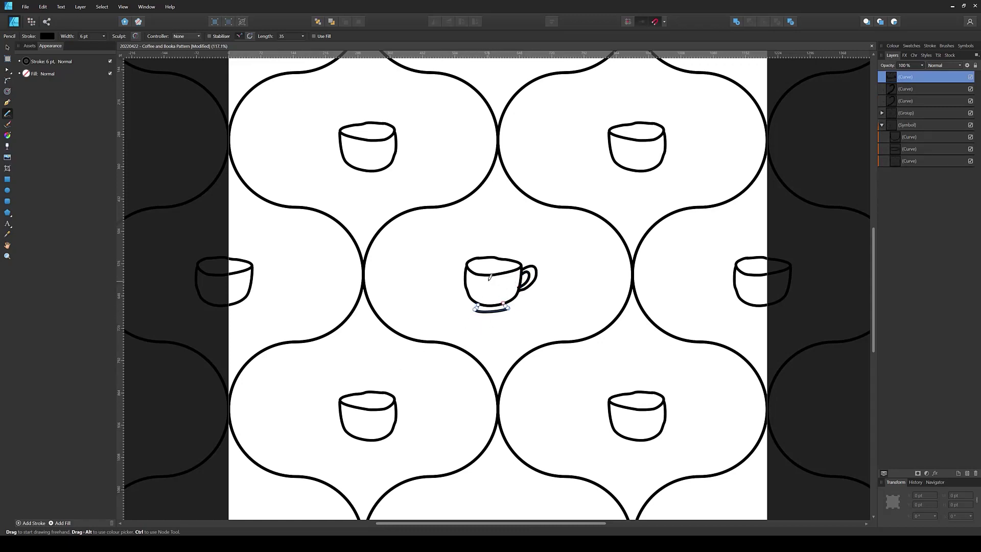
# - Nudge a node on the left side of the cup rim to refine its shape
pyautogui.press('a')
pyautogui.click(480, 259)
pyautogui.scroll(2, 541, 266)
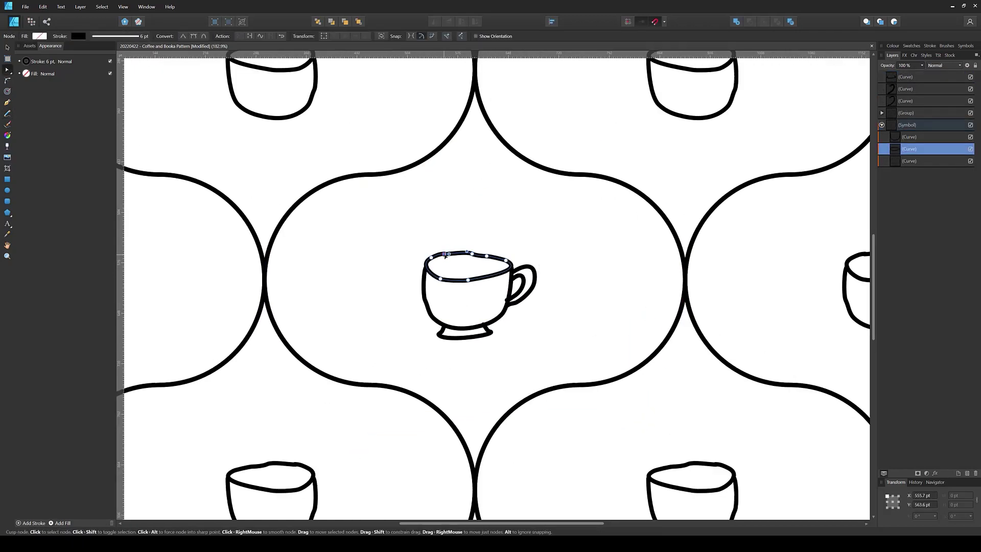
pyautogui.moveTo(441, 279); pyautogui.dragTo(439, 276)
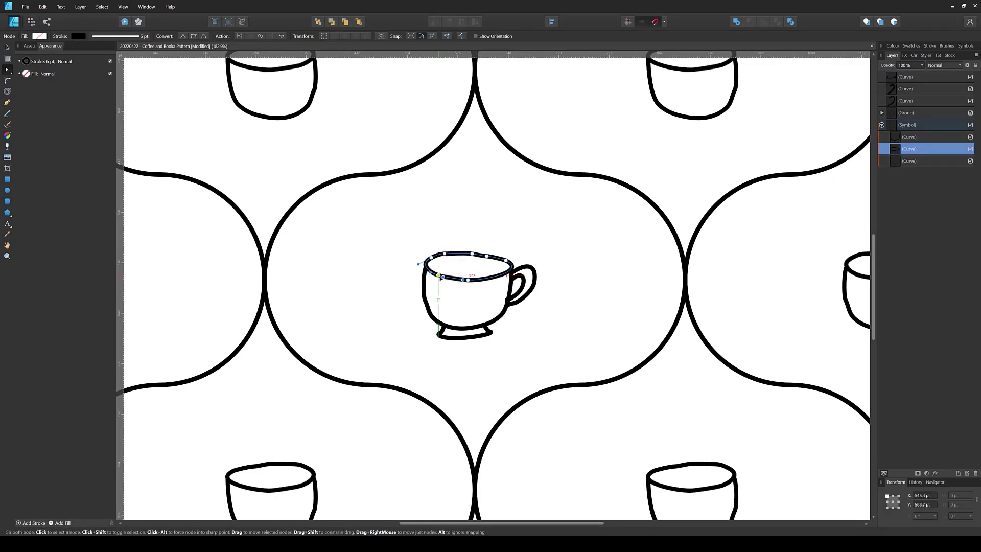
# - Move the loose handle and foot curves into the repeating symbol
pyautogui.click(574, 267)
pyautogui.press('v')
pyautogui.click(909, 137)
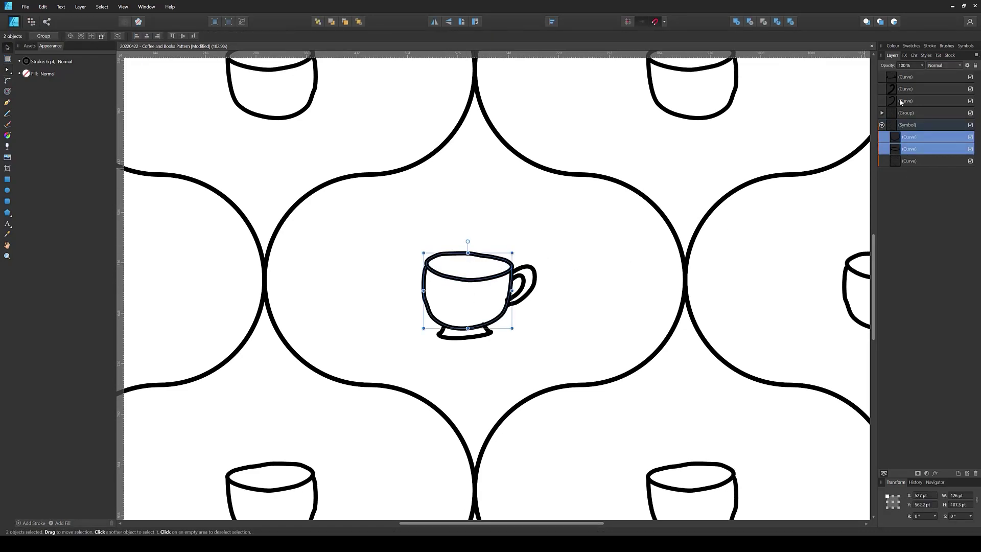
pyautogui.click(901, 77)
pyautogui.keyDown('shift'); pyautogui.click(901, 102); pyautogui.keyUp('shift')
pyautogui.moveTo(901, 89); pyautogui.dragTo(907, 126)
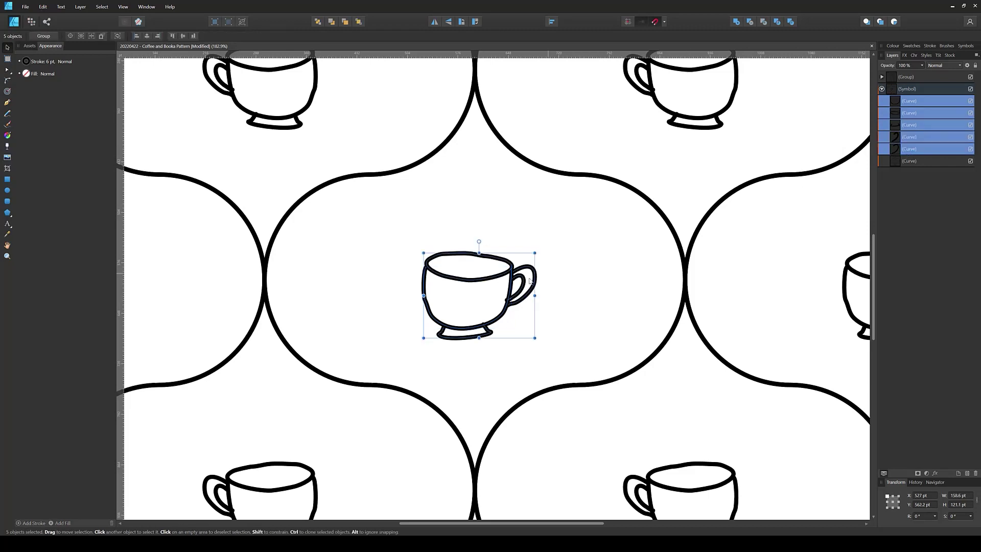
pyautogui.scroll(-5, 534, 317)
pyautogui.scroll(3, 537, 360)
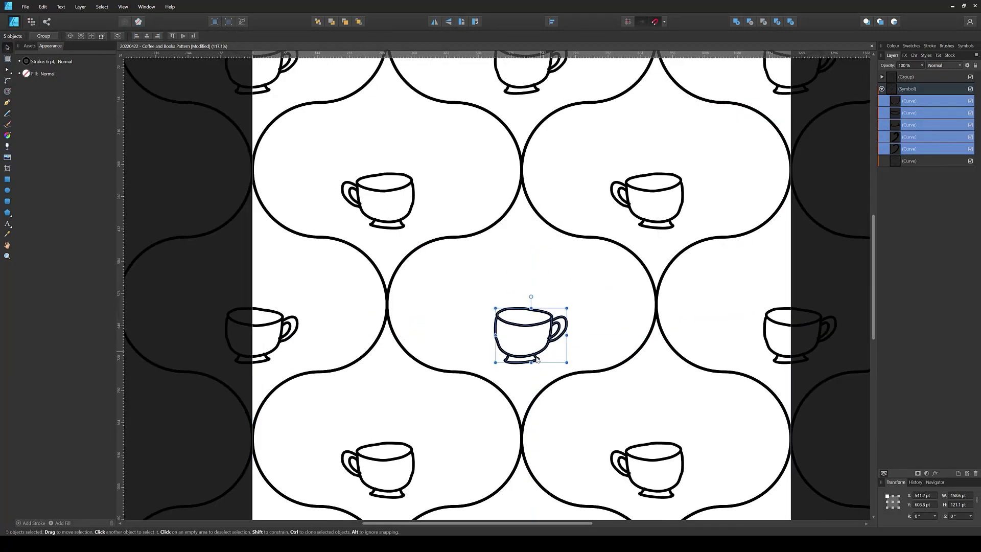
pyautogui.click(345, 321)
# - Draw curling wavy steam strokes above the centre cup, redoing failed attempts
pyautogui.press('n')
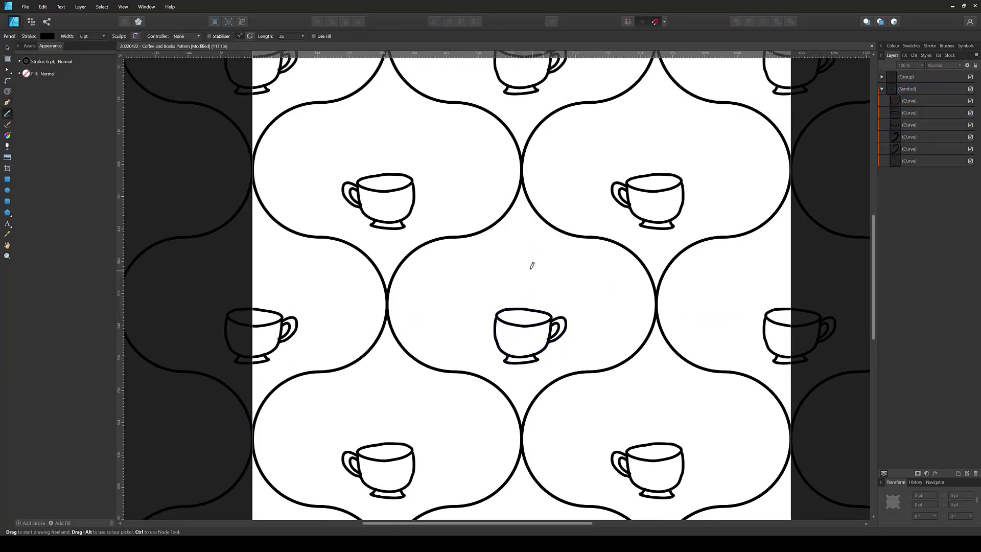
pyautogui.moveTo(545, 254); pyautogui.dragTo(531, 288)
pyautogui.hotkey('ctrl', 'z')
pyautogui.hotkey('ctrl', 'z')
pyautogui.moveTo(528, 252); pyautogui.dragTo(531, 287)
pyautogui.hotkey('ctrl', 'z')
pyautogui.hotkey('ctrl', 'z')
pyautogui.moveTo(526, 251); pyautogui.dragTo(530, 279)
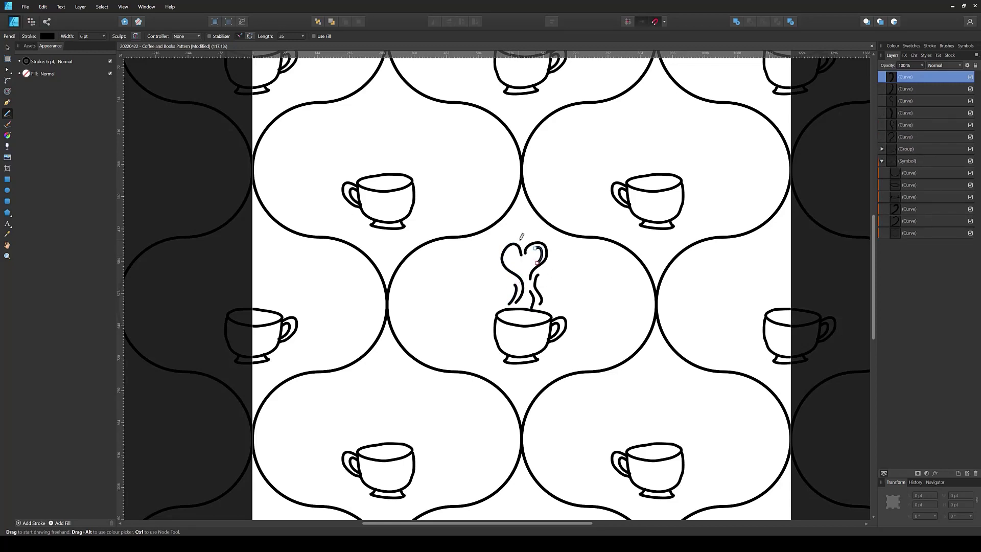
pyautogui.moveTo(531, 288); pyautogui.dragTo(524, 321)
# - Move all eight steam curves into the repeating symbol
pyautogui.press('v')
pyautogui.hotkey('ctrl', 'd')
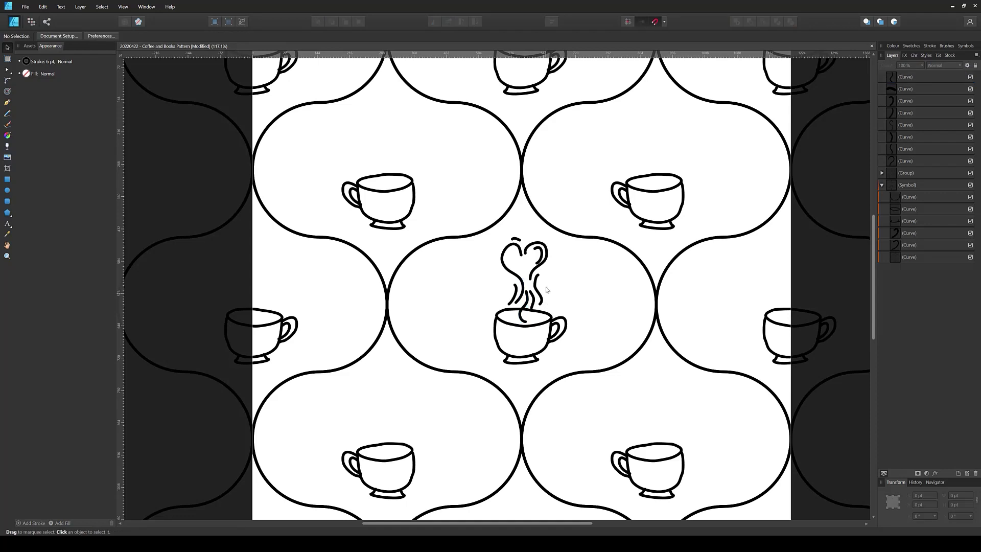
pyautogui.scroll(2, 500, 373)
pyautogui.click(907, 185)
pyautogui.click(905, 161)
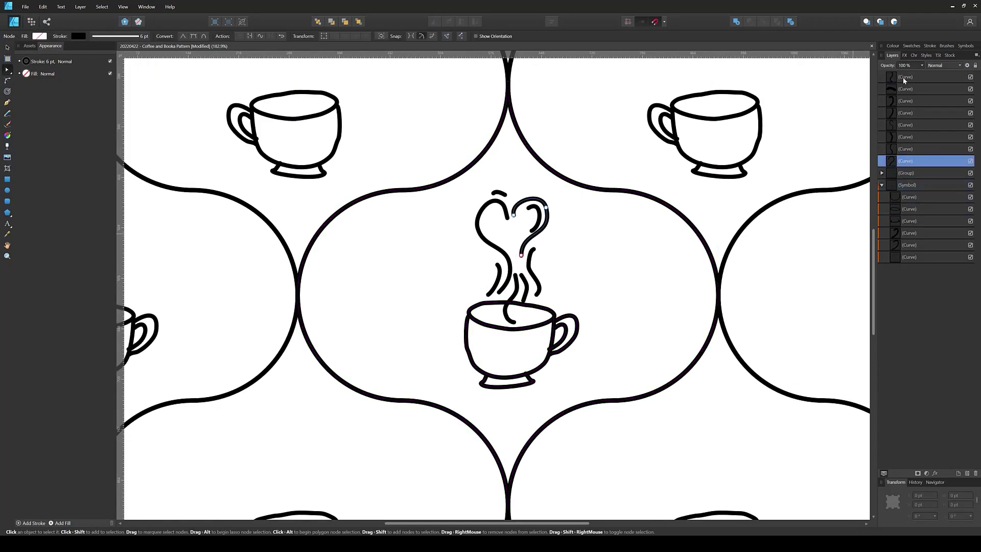
pyautogui.keyDown('shift'); pyautogui.click(905, 77); pyautogui.keyUp('shift')
pyautogui.moveTo(905, 102); pyautogui.dragTo(903, 203)
# - Reshape the cup's foot curve by moving its end nodes
pyautogui.click(907, 197)
pyautogui.click(906, 221)
pyautogui.scroll(2, 529, 369)
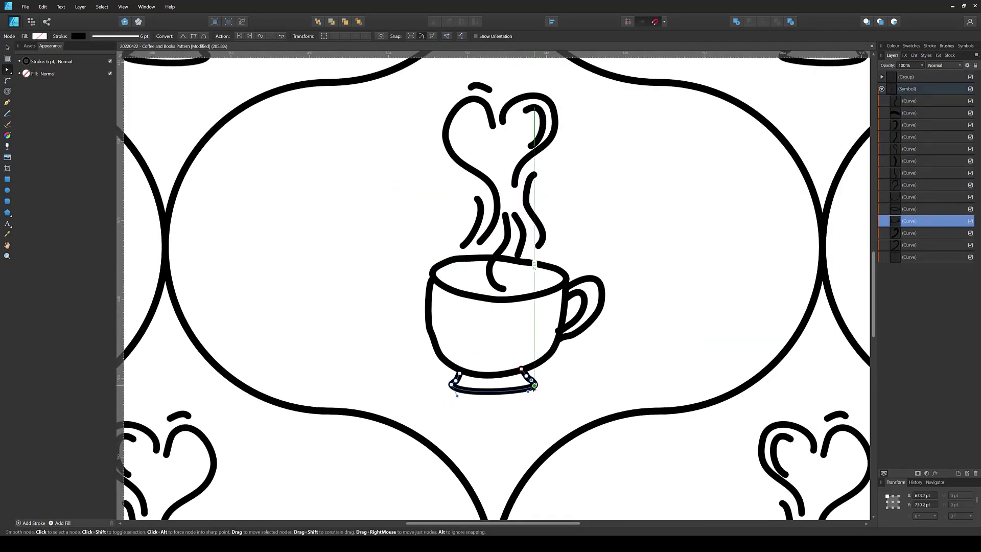
pyautogui.moveTo(535, 385); pyautogui.dragTo(534, 391)
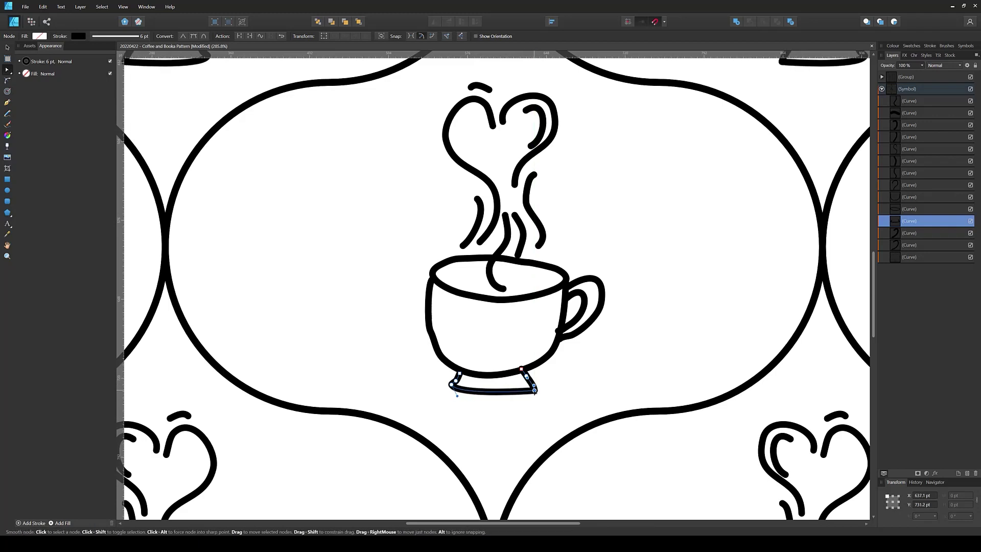
pyautogui.moveTo(456, 394); pyautogui.dragTo(471, 394)
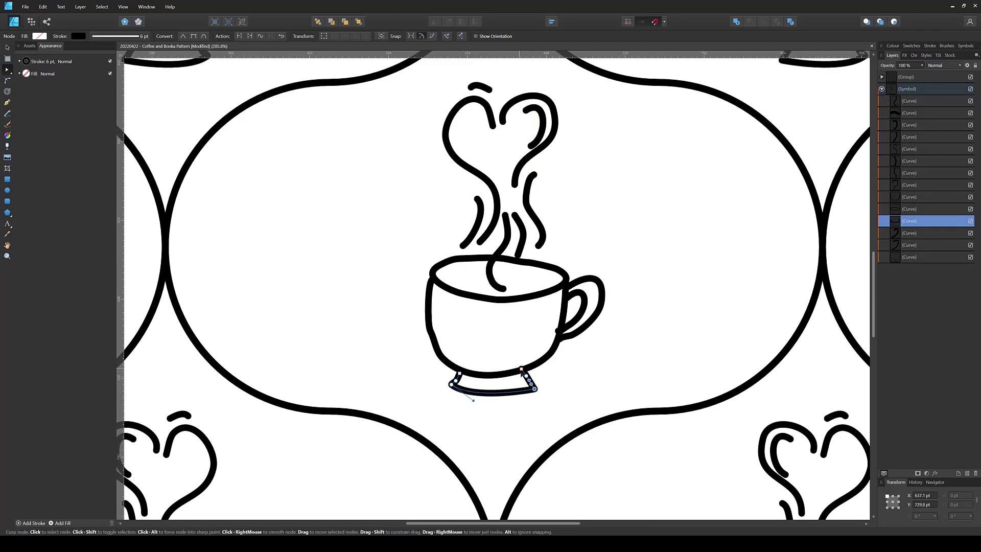
# - Reshape the cup handle by dragging its nodes outward
pyautogui.click(504, 289)
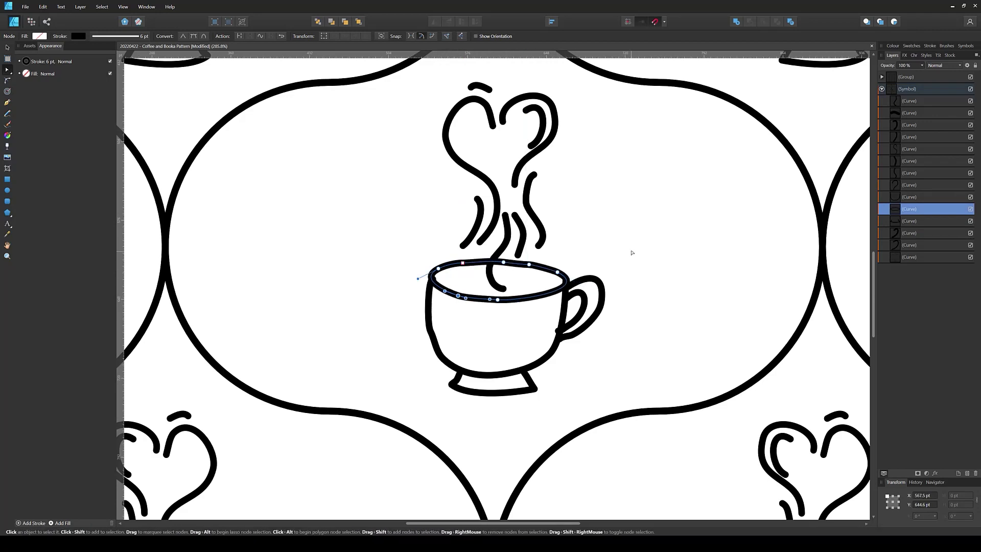
pyautogui.click(575, 327)
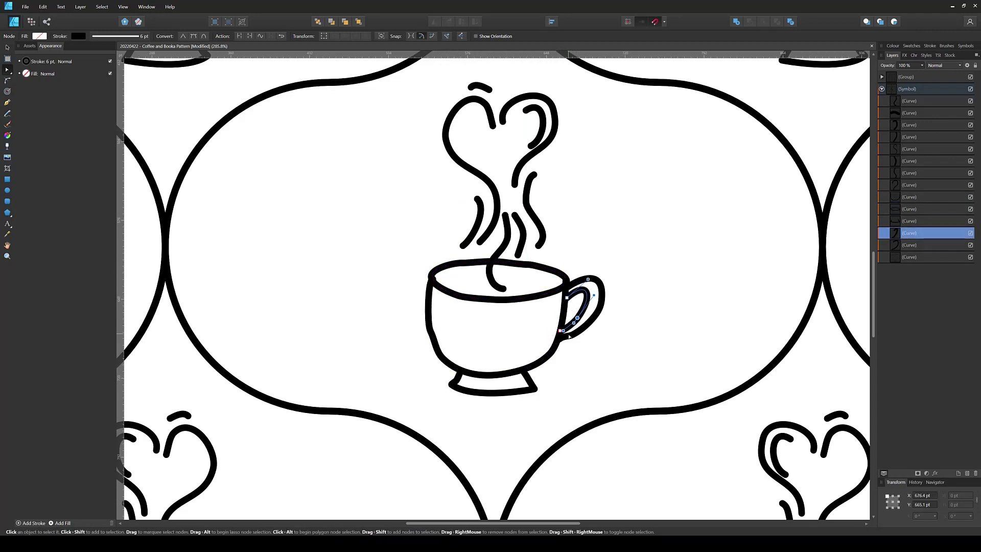
pyautogui.click(572, 335)
pyautogui.moveTo(573, 336); pyautogui.dragTo(586, 334)
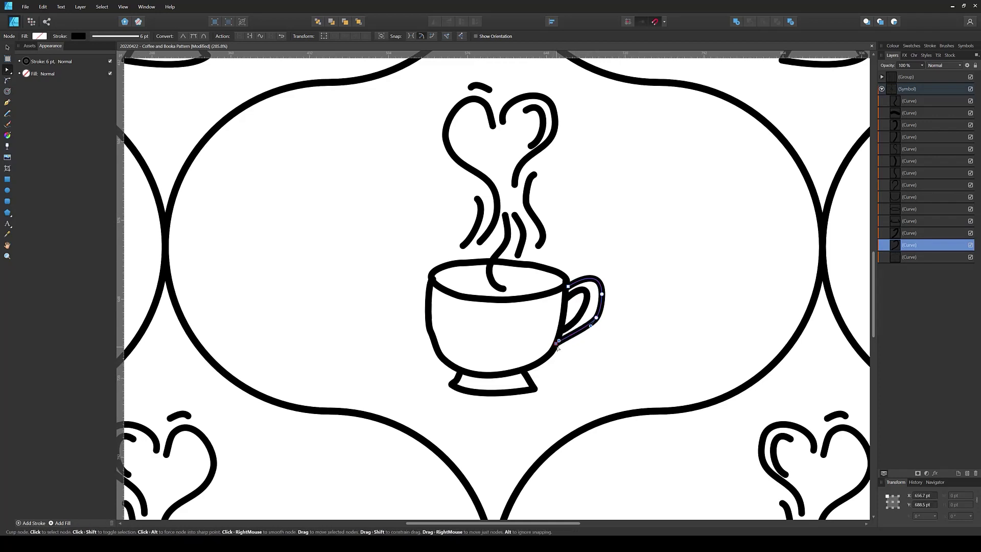
pyautogui.click(595, 304)
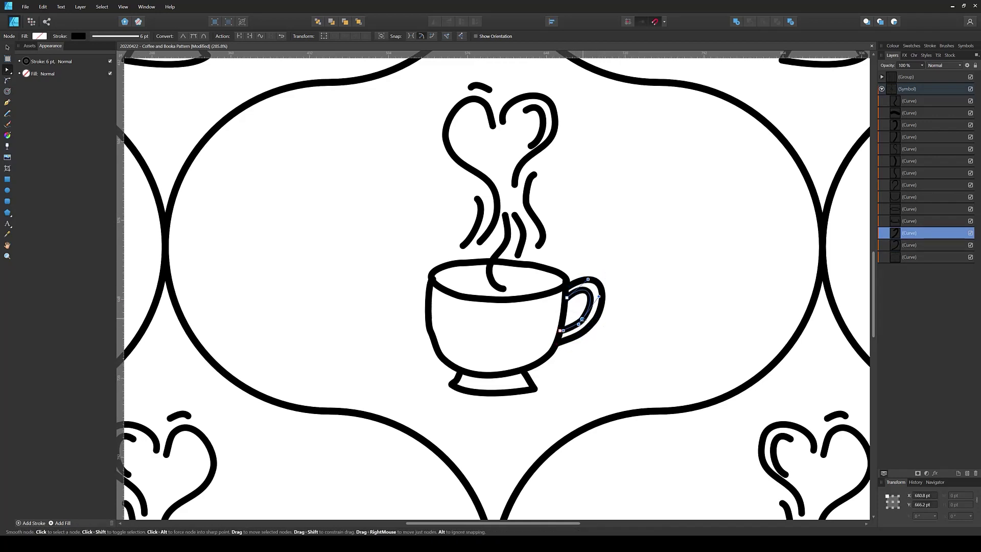
pyautogui.scroll(-3, 591, 304)
pyautogui.scroll(1, 590, 303)
pyautogui.press('b')
# - Tilt the whole five-curve cup slightly
pyautogui.press('v')
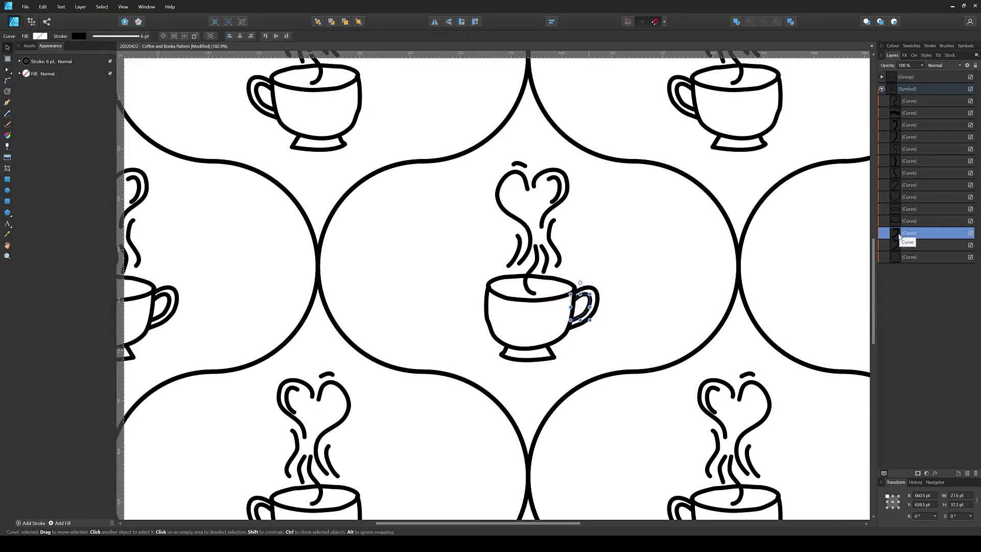
pyautogui.keyDown('shift'); pyautogui.click(917, 198); pyautogui.keyUp('shift')
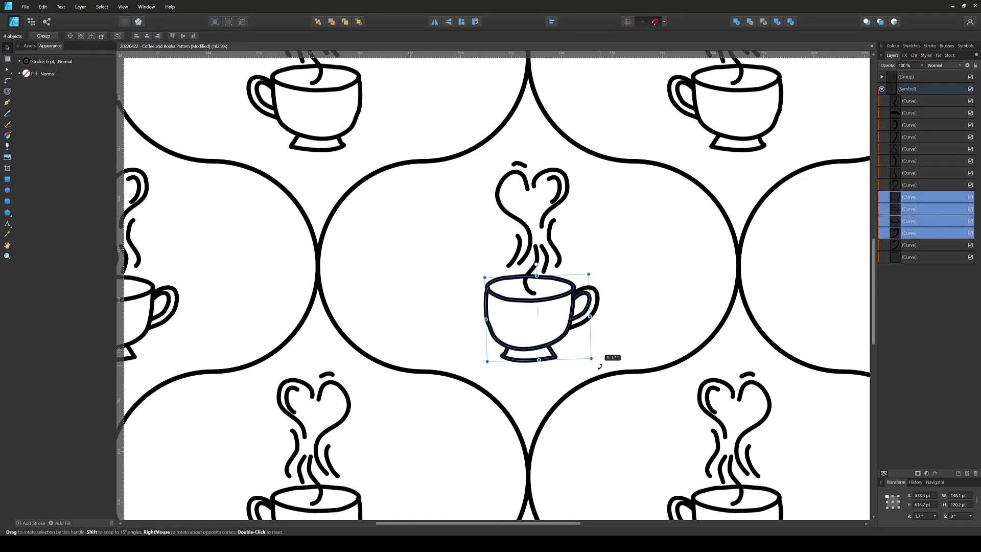
pyautogui.keyDown('shift'); pyautogui.click(917, 244); pyautogui.keyUp('shift')
pyautogui.moveTo(552, 343); pyautogui.dragTo(556, 349)
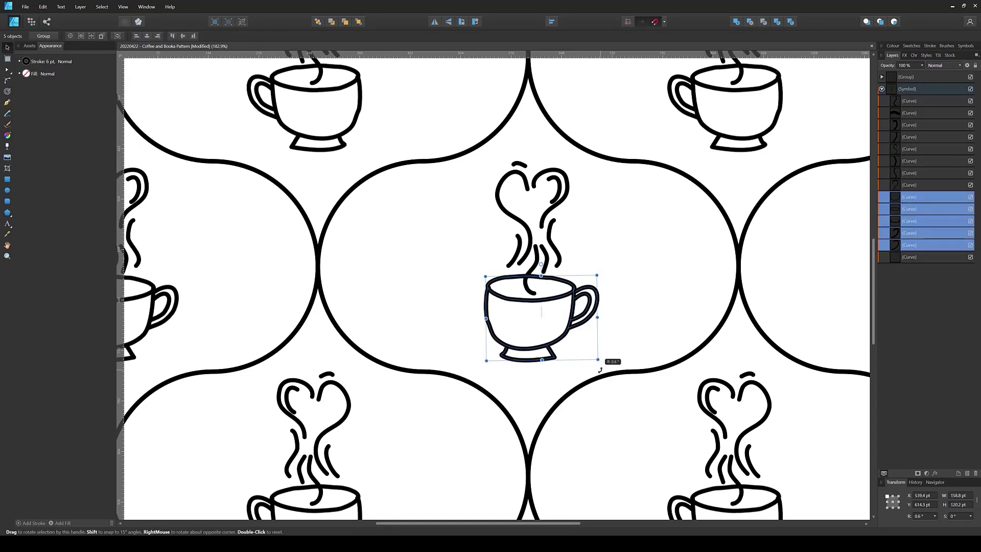
pyautogui.scroll(-2, 556, 349)
pyautogui.click(594, 334)
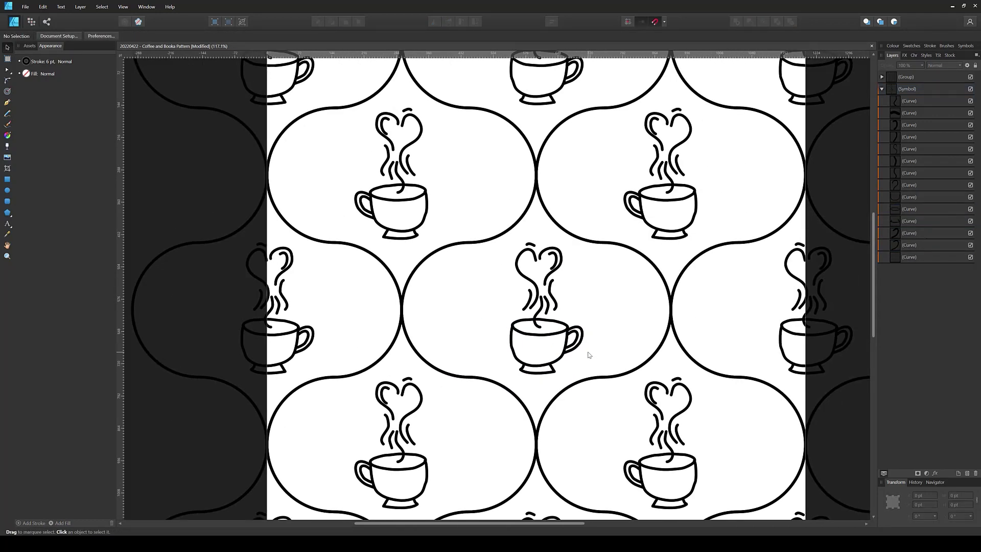
pyautogui.click(910, 185)
pyautogui.keyDown('shift'); pyautogui.click(537, 317); pyautogui.keyUp('shift')
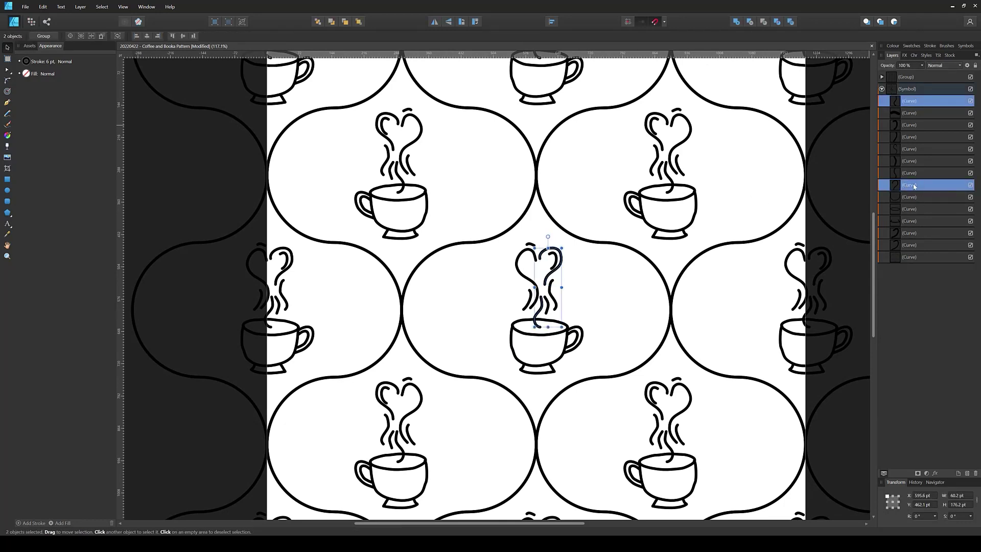
# - Give the eight steam strokes a tapered pressure profile at both ends
pyautogui.click(909, 101)
pyautogui.keyDown('shift'); pyautogui.click(909, 185); pyautogui.keyUp('shift')
pyautogui.scroll(2, 625, 266)
pyautogui.click(51, 62)
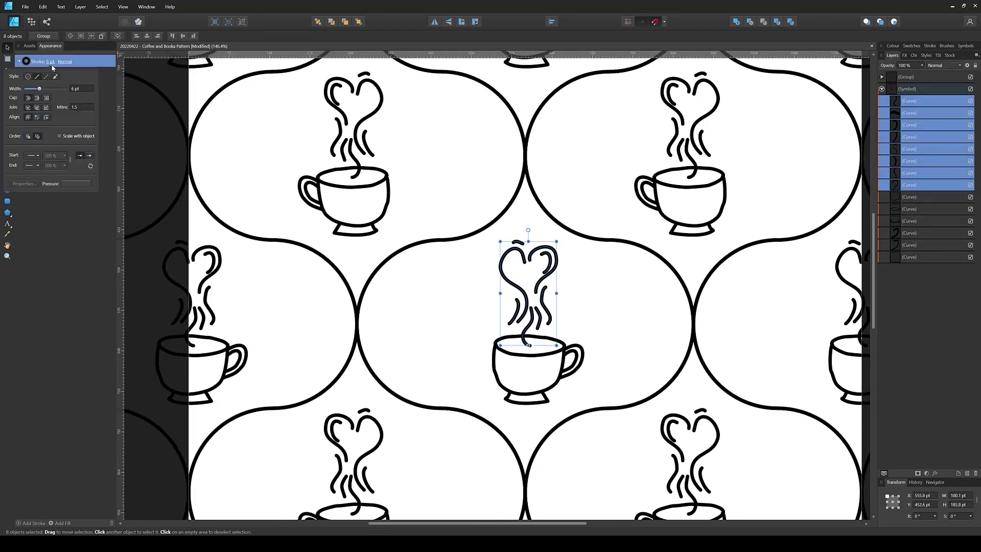
pyautogui.click(76, 183)
pyautogui.moveTo(66, 193); pyautogui.dragTo(66, 242)
pyautogui.moveTo(159, 193)
pyautogui.mouseDown()
pyautogui.moveTo(159, 242)
pyautogui.moveTo(113, 189)
pyautogui.moveTo(113, 243)
pyautogui.moveTo(112, 193)
pyautogui.mouseUp()
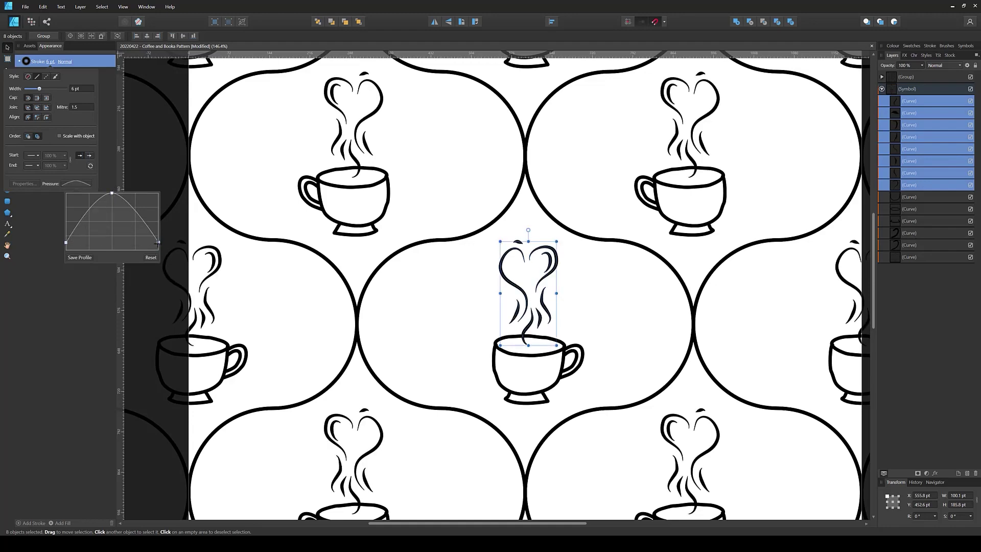
pyautogui.moveTo(159, 243); pyautogui.dragTo(158, 236)
pyautogui.click(576, 286)
# - Widen and reshape the small arc above the steam heart
pyautogui.scroll(2, 575, 287)
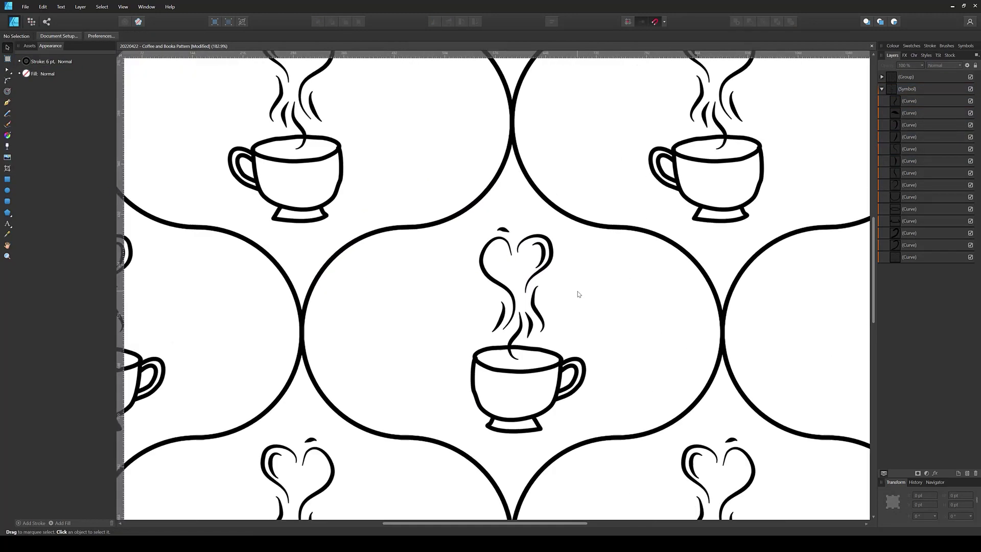
pyautogui.press('a')
pyautogui.scroll(2, 513, 259)
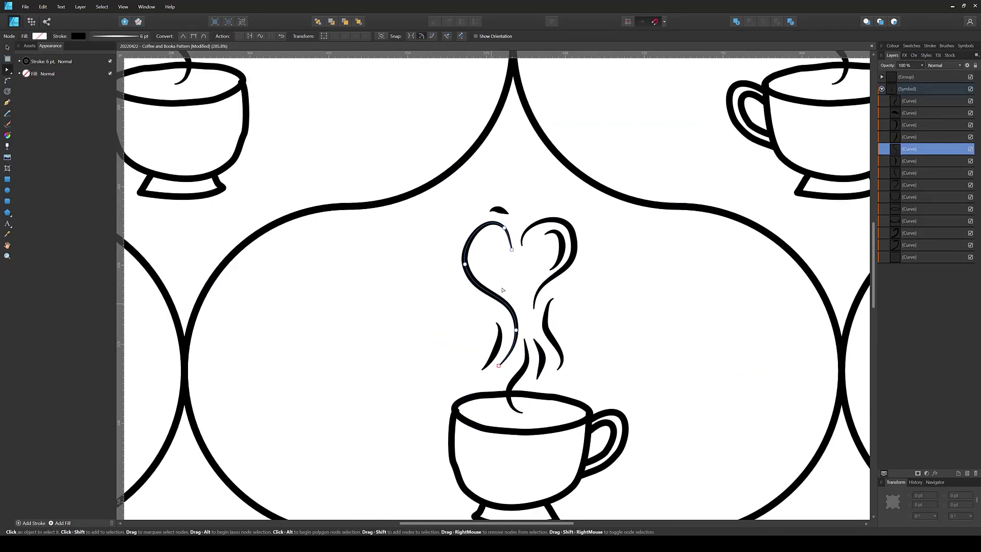
pyautogui.click(520, 250)
pyautogui.click(499, 209)
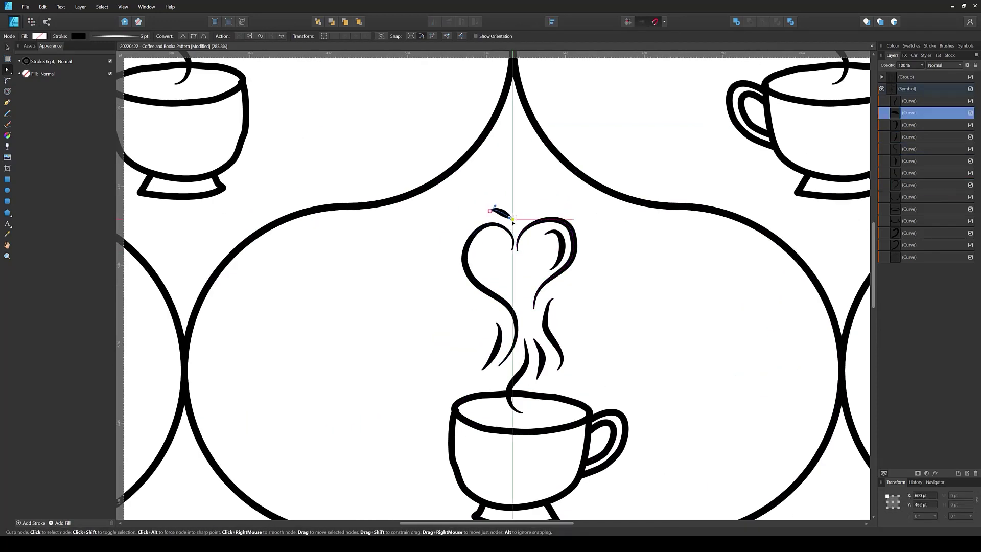
pyautogui.moveTo(491, 211); pyautogui.dragTo(477, 219)
pyautogui.click(546, 323)
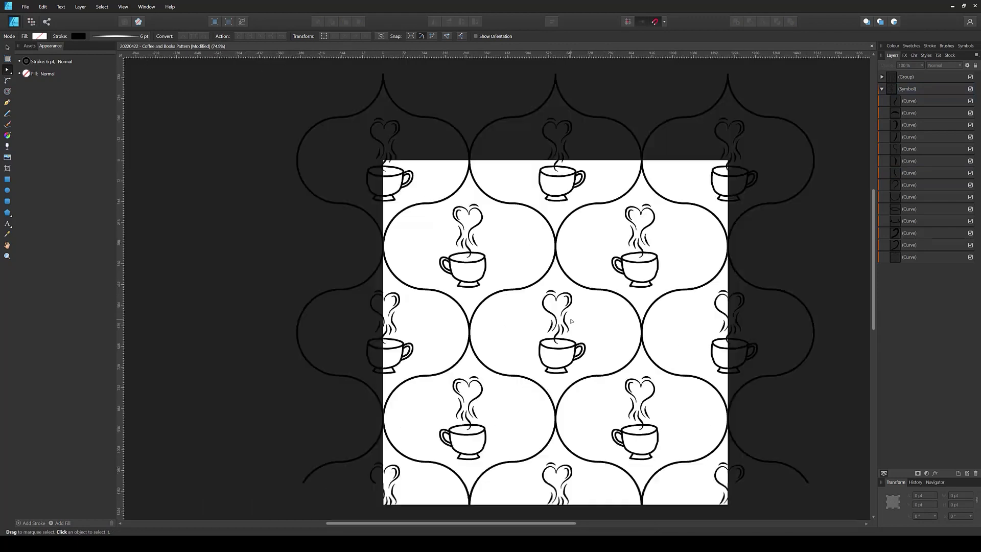
pyautogui.scroll(-5, 622, 328)
pyautogui.moveTo(622, 328); pyautogui.dragTo(600, 306)
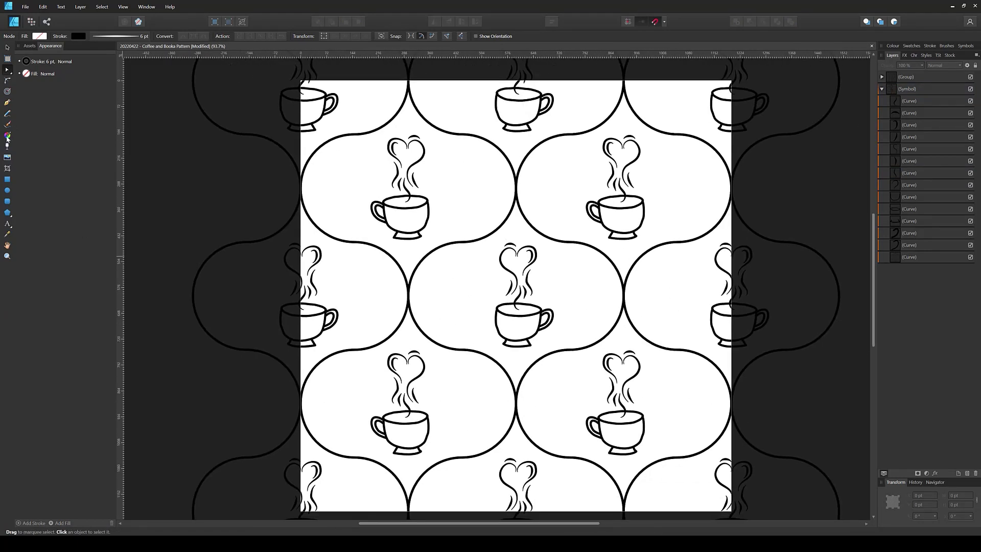
# - Undo a trial Pencil stroke and review the stroke pressure profile
pyautogui.press('n')
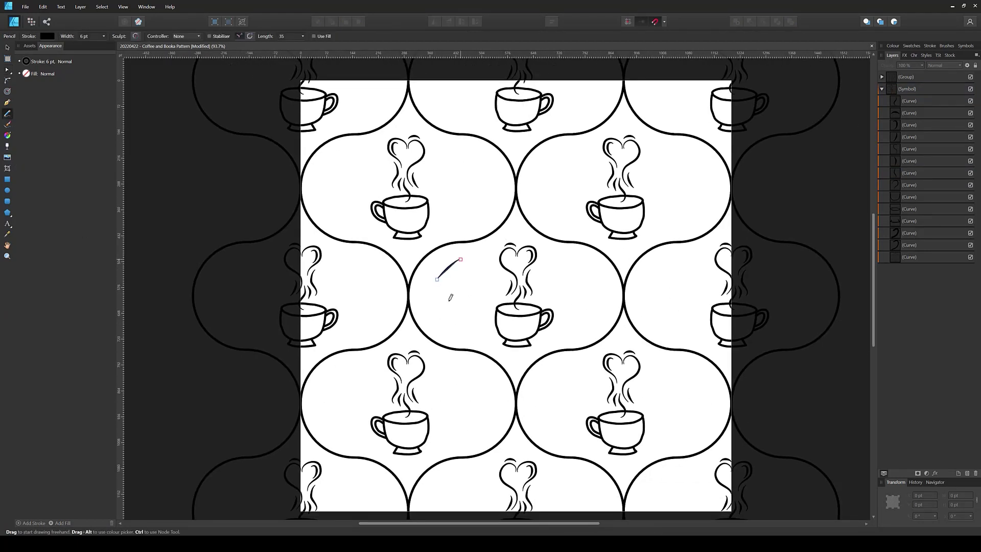
pyautogui.hotkey('ctrl', 'z')
pyautogui.click(43, 61)
pyautogui.click(75, 183)
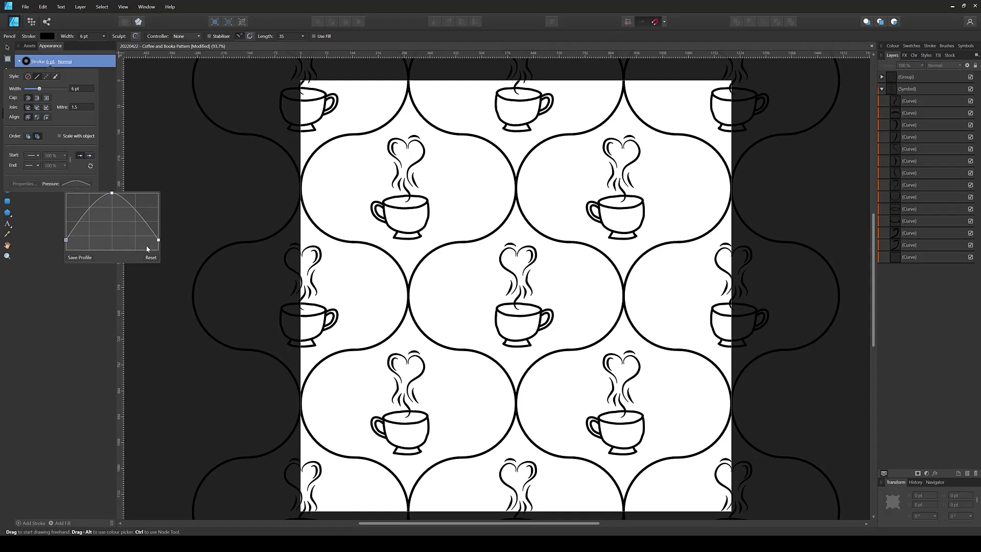
pyautogui.click(443, 282)
# - Draw the tilted closed book's outline, corner hook and bottom page line beside the cup
pyautogui.moveTo(459, 307); pyautogui.dragTo(485, 310)
pyautogui.hotkey('ctrl', 'z')
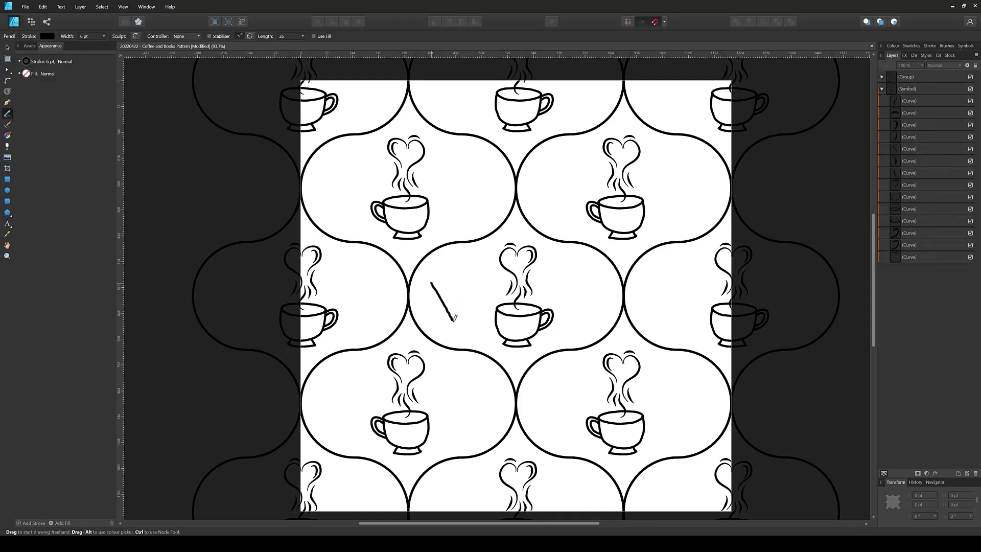
pyautogui.moveTo(446, 276); pyautogui.dragTo(472, 271)
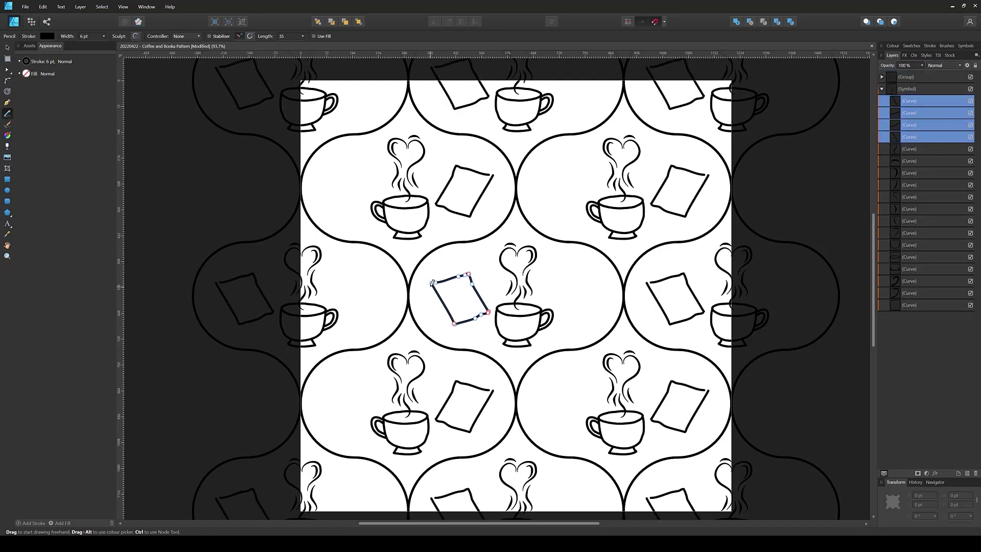
pyautogui.moveTo(432, 282); pyautogui.dragTo(430, 289)
pyautogui.moveTo(454, 327); pyautogui.dragTo(458, 331)
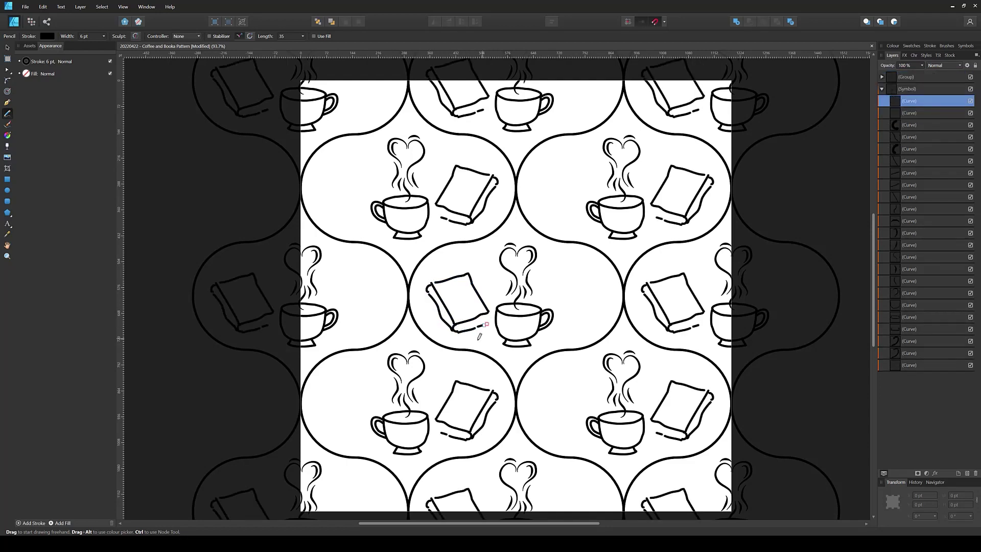
pyautogui.hotkey('ctrl', 'z')
pyautogui.hotkey('ctrl', 'z')
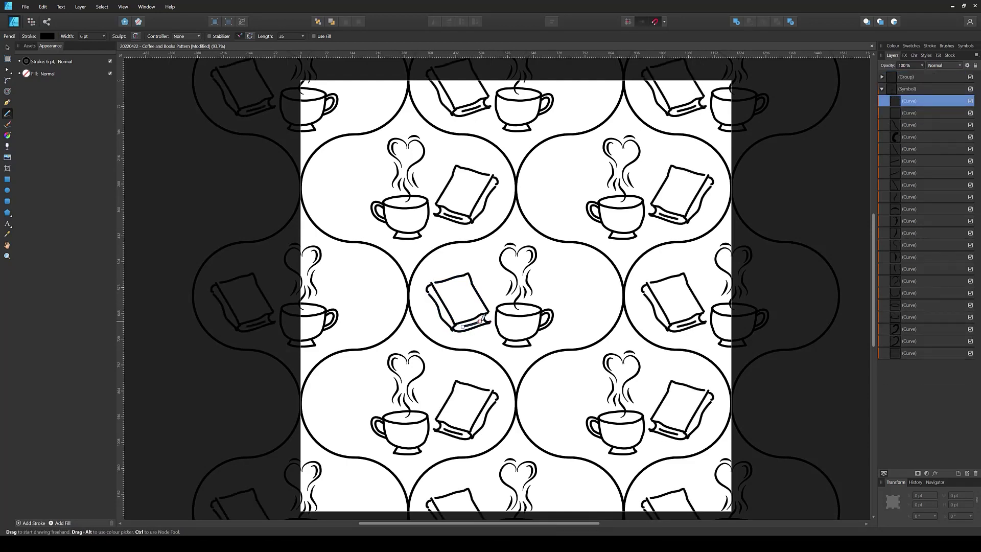
pyautogui.moveTo(479, 319); pyautogui.dragTo(481, 318)
pyautogui.scroll(3, 479, 320)
# - Thin the book's bottom page line to 4 pt and inspect its left-edge curves
pyautogui.press('v')
pyautogui.click(115, 36)
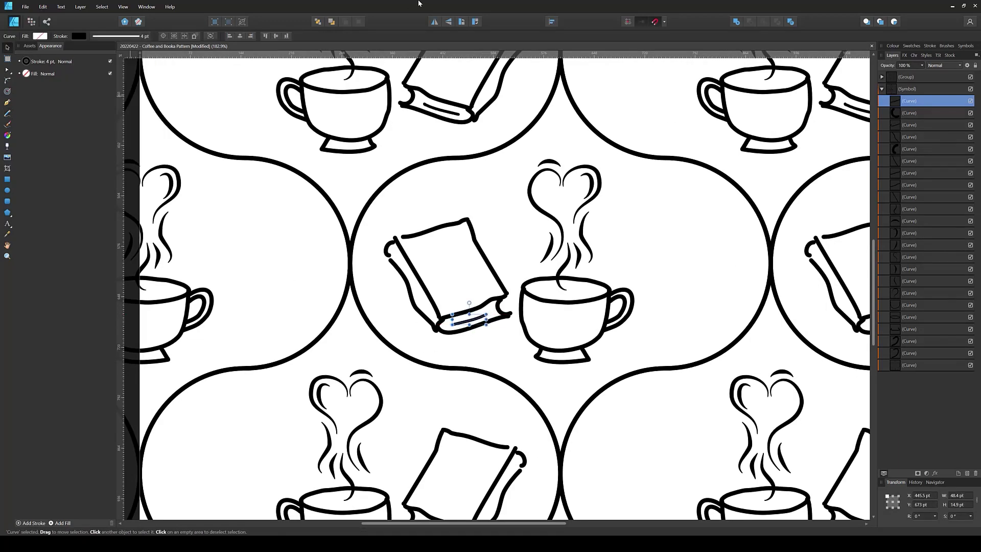
pyautogui.press('n')
pyautogui.press('a')
pyautogui.click(401, 280)
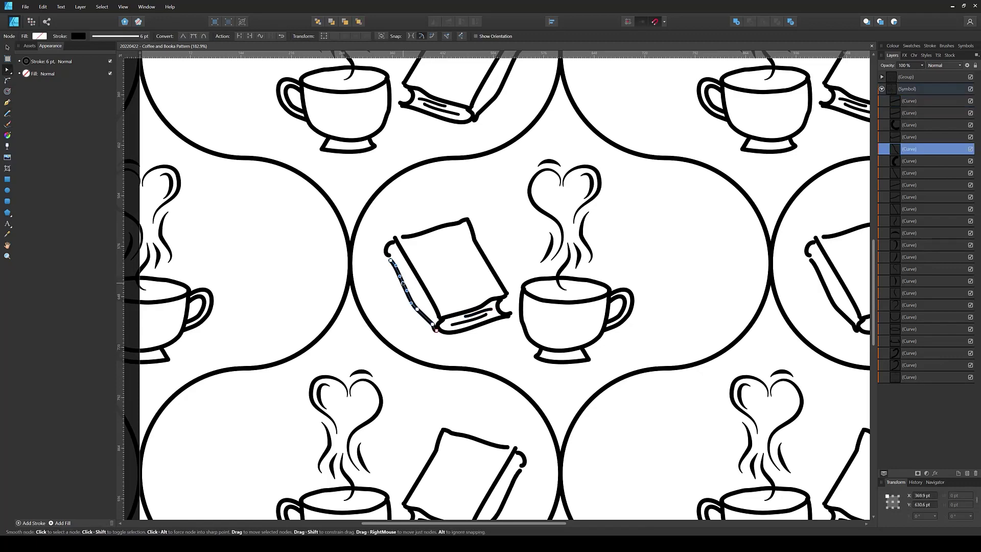
pyautogui.click(387, 250)
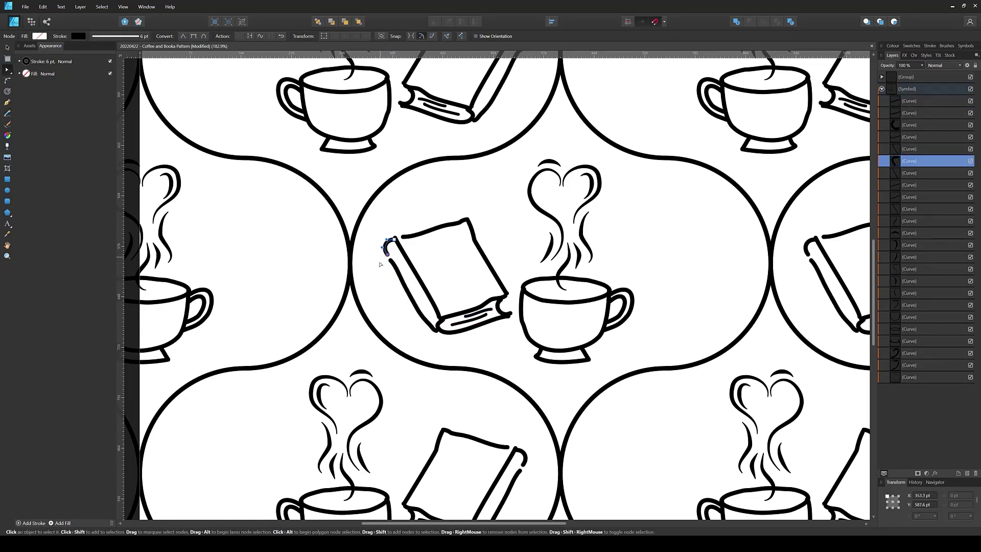
pyautogui.hotkey('ctrl', 'd')
pyautogui.keyDown('ctrl'); pyautogui.scroll(-4, 404, 286); pyautogui.keyUp('ctrl')
pyautogui.keyDown('ctrl'); pyautogui.scroll(2, 419, 317); pyautogui.keyUp('ctrl')
# - Draw wavy title marks on the closed book's cover and select its curves
pyautogui.press('n')
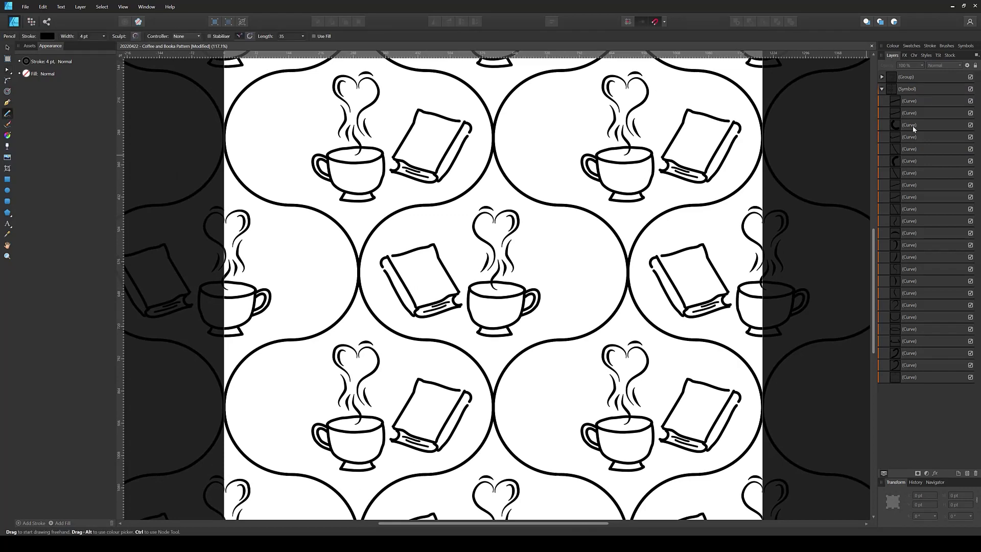
pyautogui.moveTo(426, 306); pyautogui.dragTo(449, 300)
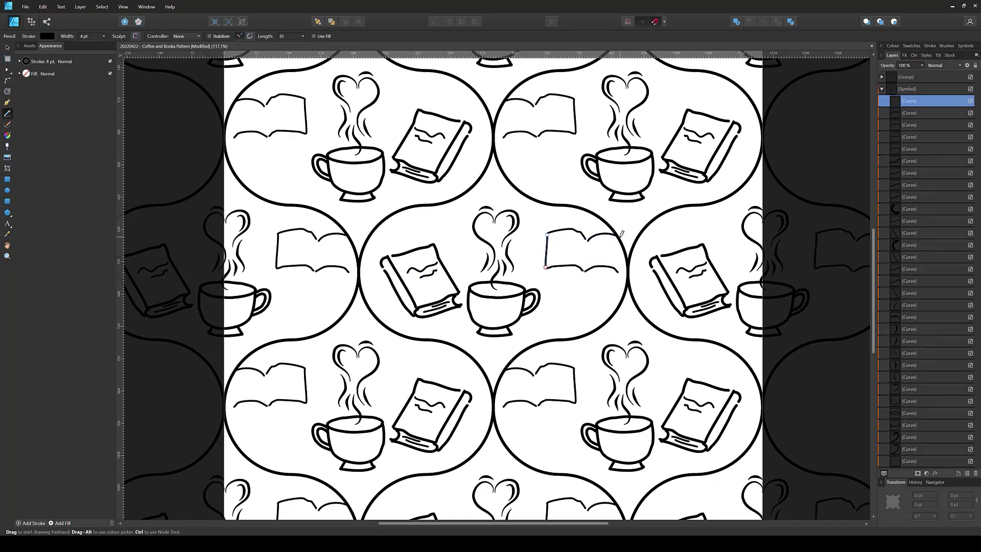
pyautogui.press('v')
pyautogui.moveTo(539, 220); pyautogui.dragTo(623, 281)
pyautogui.click(452, 314)
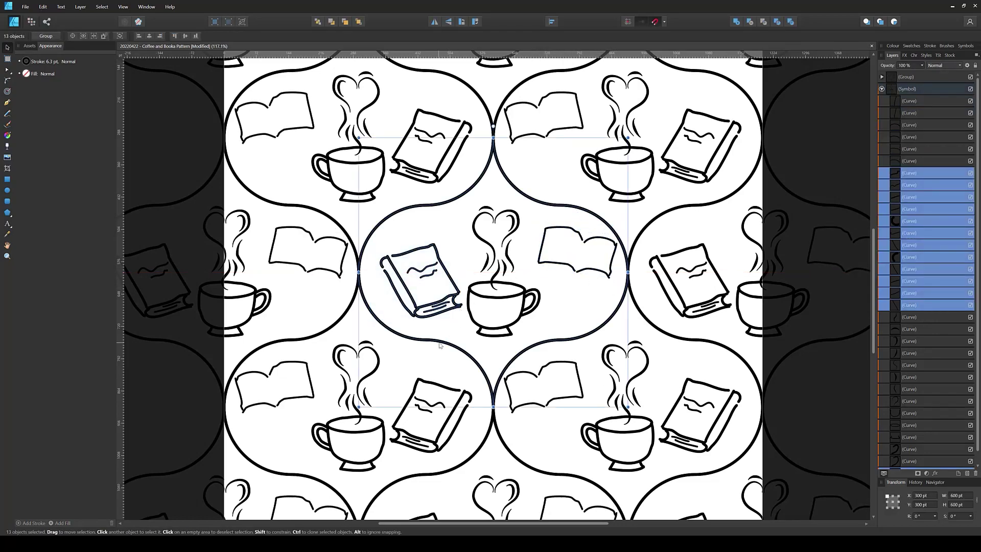
pyautogui.moveTo(375, 245); pyautogui.dragTo(442, 307)
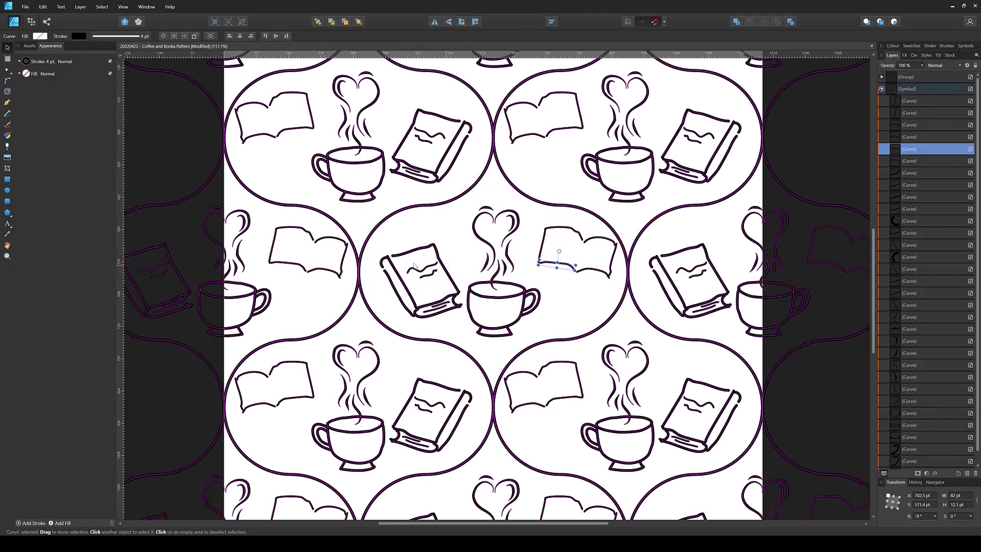
pyautogui.moveTo(377, 245)
pyautogui.mouseDown()
pyautogui.moveTo(469, 327)
pyautogui.moveTo(424, 306)
pyautogui.mouseUp()
# - Set the open book's curves to a 5 pt stroke and shift it slightly left
pyautogui.click(565, 233)
pyautogui.click(443, 289)
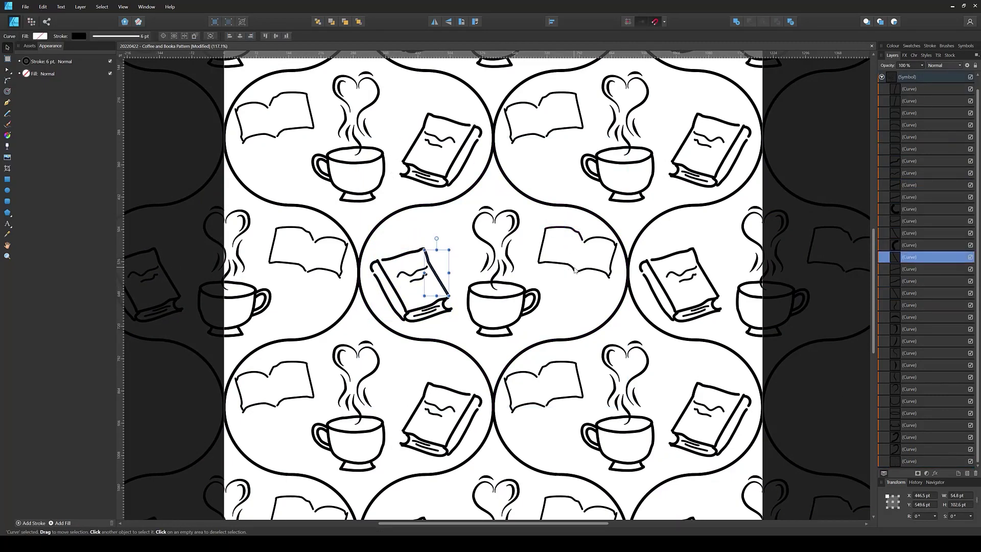
pyautogui.click(493, 225)
pyautogui.click(589, 273)
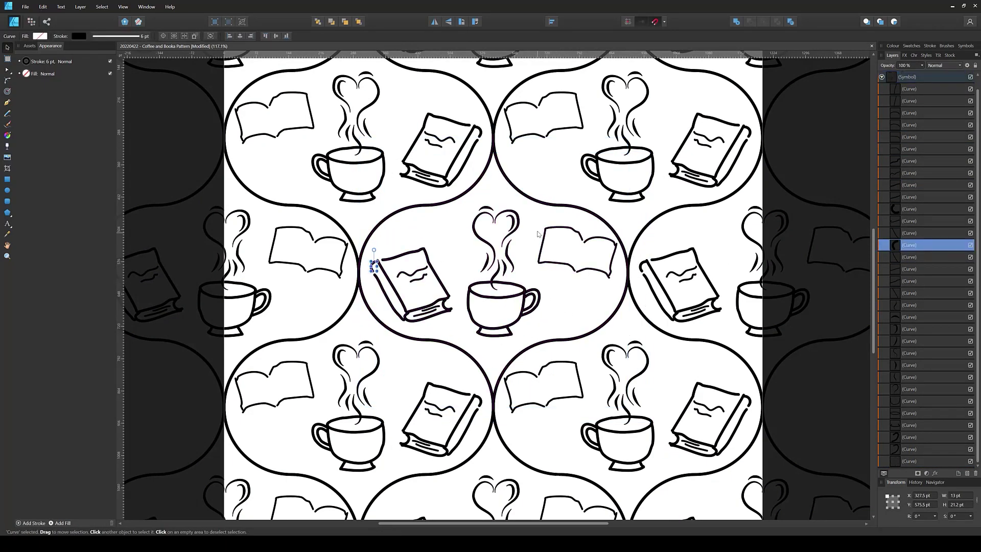
pyautogui.moveTo(540, 223); pyautogui.dragTo(629, 280)
pyautogui.keyDown('shift'); pyautogui.click(634, 270); pyautogui.keyUp('shift')
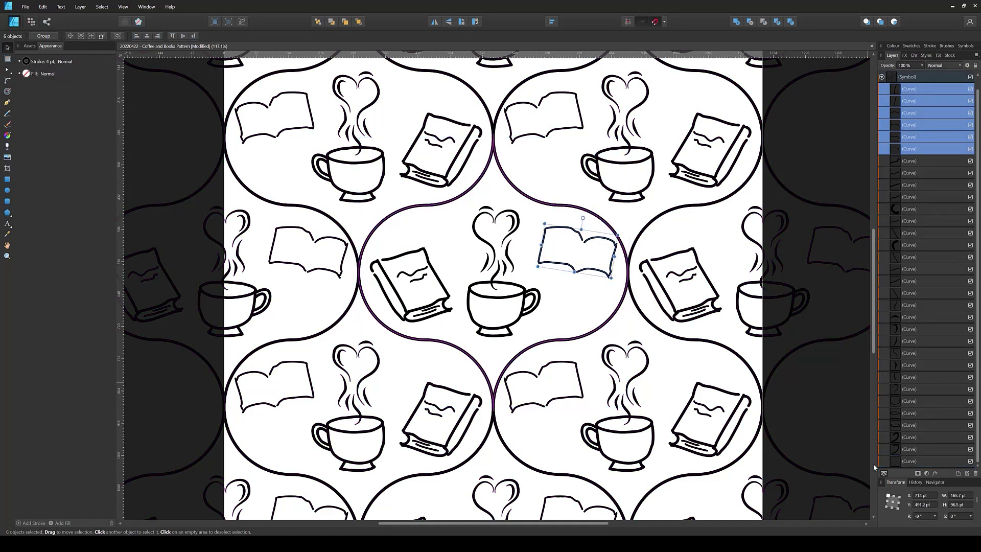
pyautogui.click(50, 61)
pyautogui.write('5')
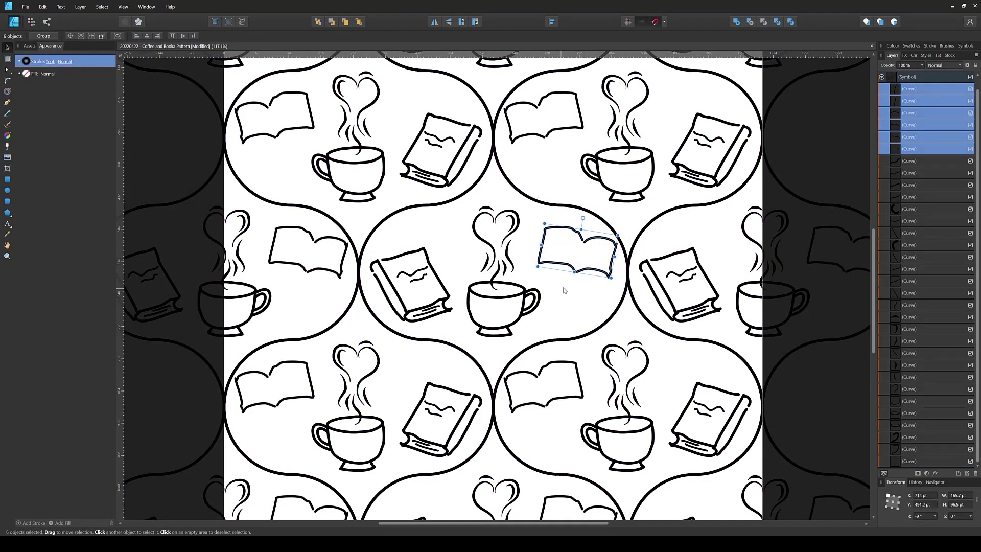
pyautogui.moveTo(586, 272); pyautogui.dragTo(580, 274)
pyautogui.scroll(3, 549, 303)
pyautogui.press('a')
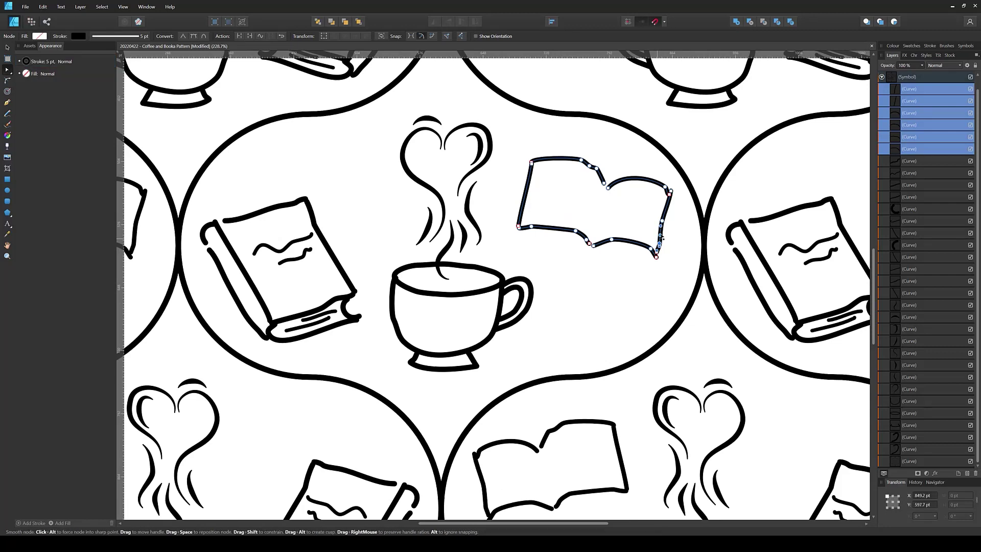
# - Reshape the open book by moving its four corner nodes outward
pyautogui.click(635, 242)
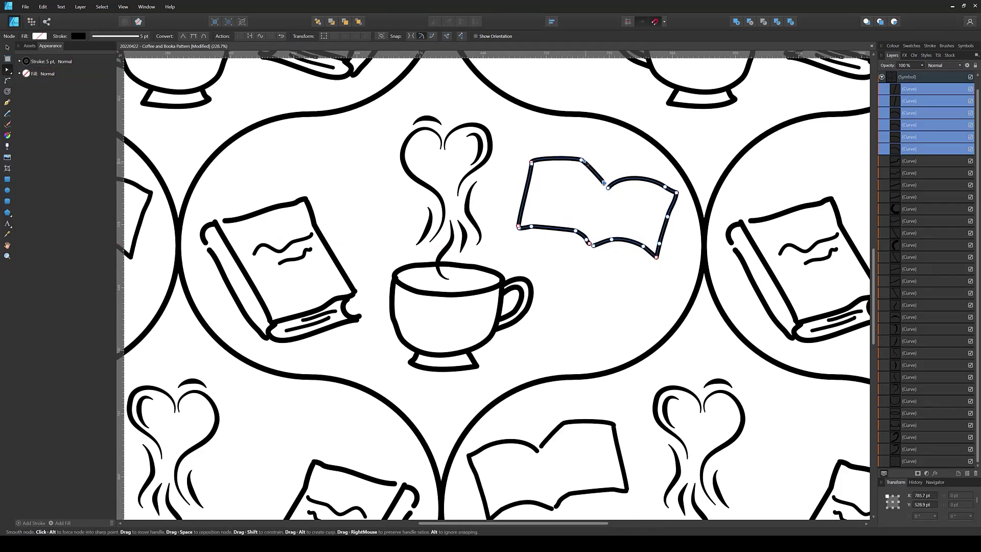
pyautogui.moveTo(531, 163); pyautogui.dragTo(539, 163)
pyautogui.moveTo(518, 226); pyautogui.dragTo(522, 227)
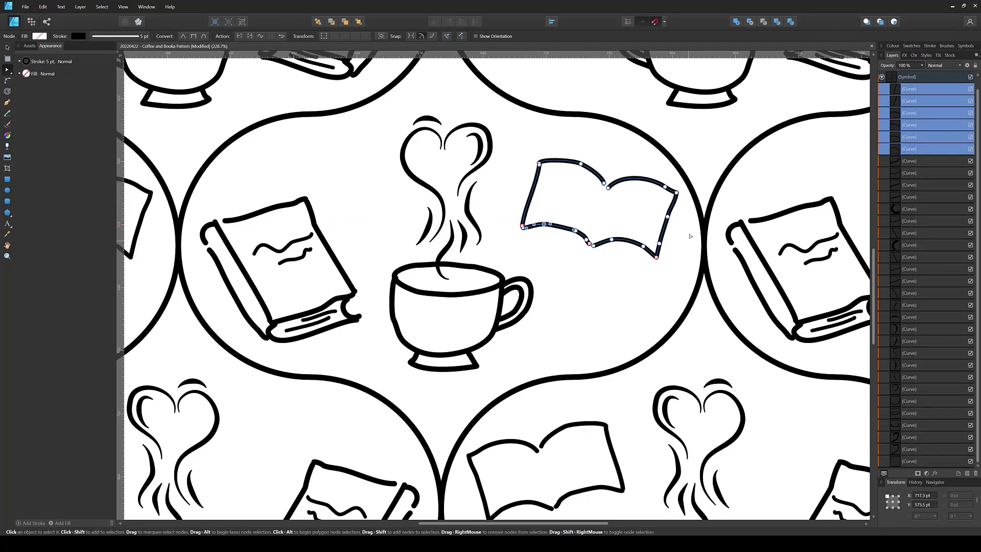
pyautogui.moveTo(656, 257); pyautogui.dragTo(660, 259)
pyautogui.moveTo(677, 193); pyautogui.dragTo(682, 194)
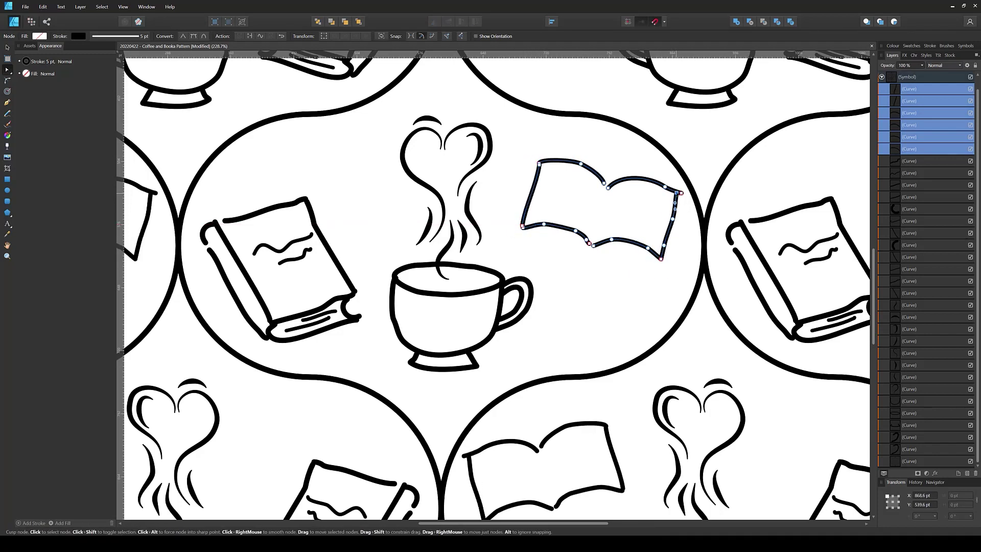
# - Draw page edges, wavy text lines and a spine curve on the open book
pyautogui.press('n')
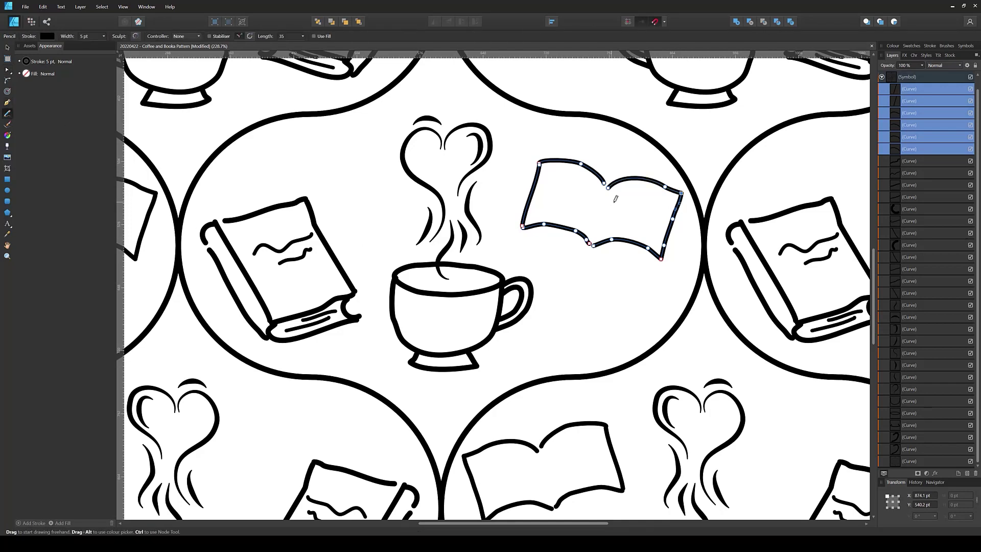
pyautogui.moveTo(522, 176); pyautogui.dragTo(513, 229)
pyautogui.hotkey('ctrl', 'z')
pyautogui.moveTo(521, 172)
pyautogui.mouseDown()
pyautogui.moveTo(514, 233)
pyautogui.moveTo(584, 248)
pyautogui.mouseUp()
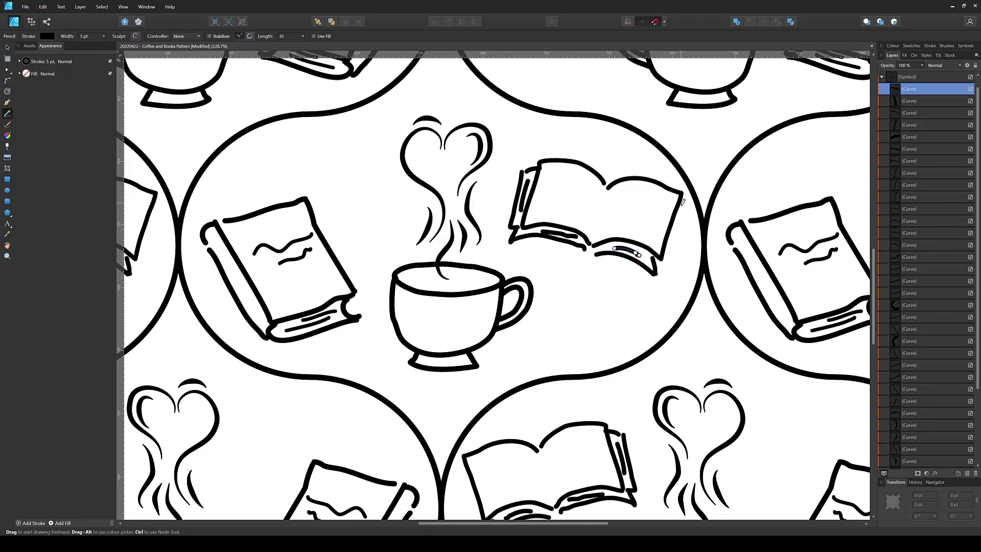
pyautogui.hotkey('ctrl', 'z')
pyautogui.moveTo(604, 249); pyautogui.dragTo(647, 259)
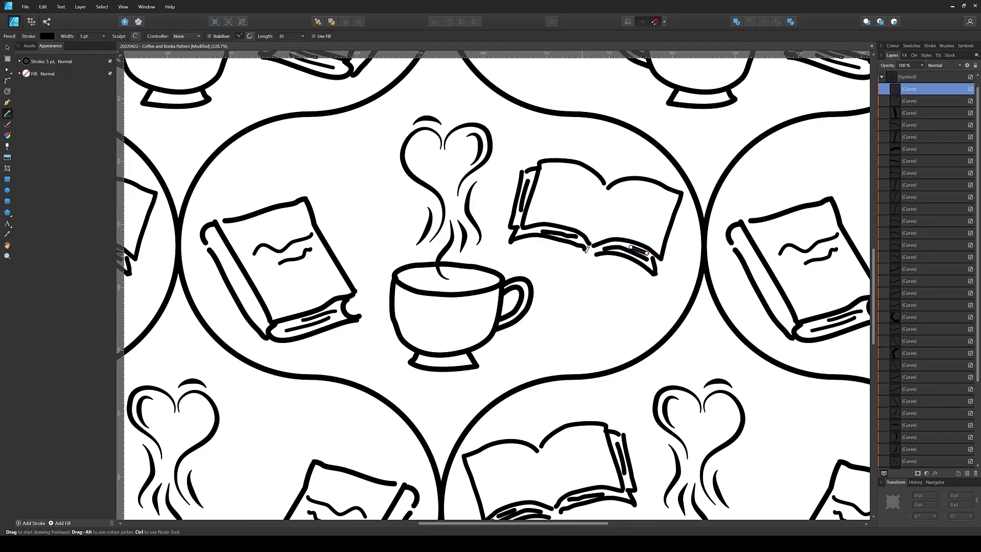
pyautogui.moveTo(585, 247); pyautogui.dragTo(600, 252)
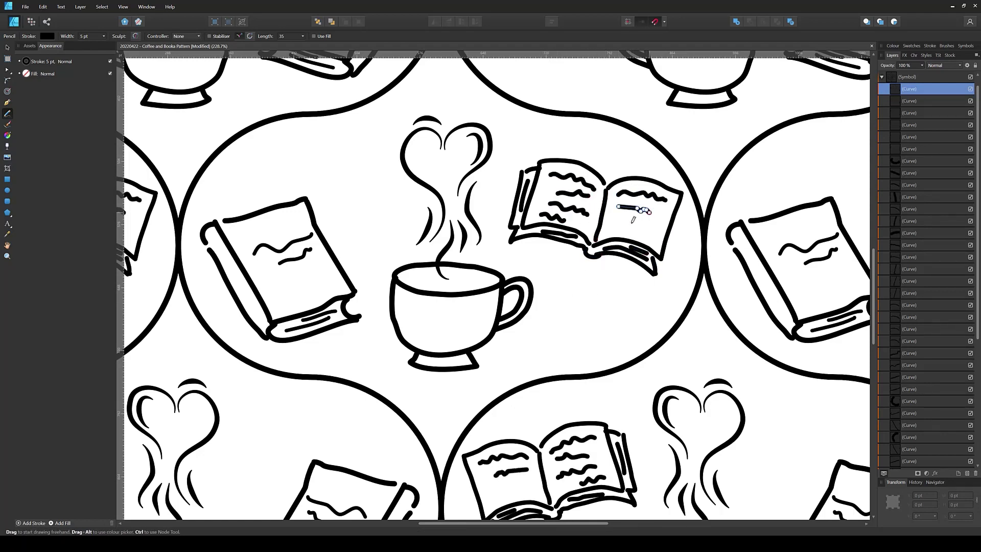
pyautogui.hotkey('ctrl', '0')
# - Taper both ends of the closed book's twelve curves with the stroke Pressure graph
pyautogui.press('v')
pyautogui.hotkey('ctrl', 'd')
pyautogui.scroll(6, 630, 266)
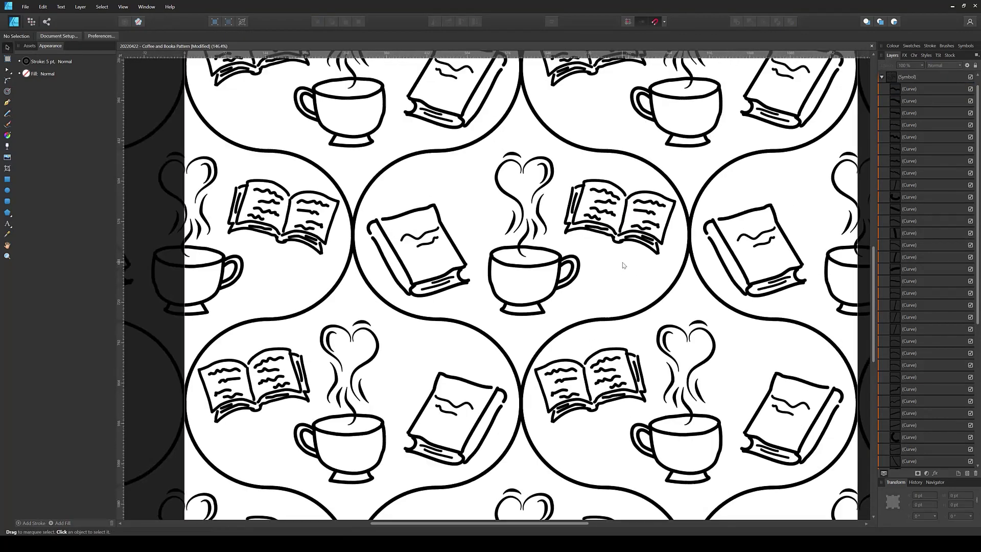
pyautogui.doubleClick(552, 248)
pyautogui.scroll(-5, 392, 257)
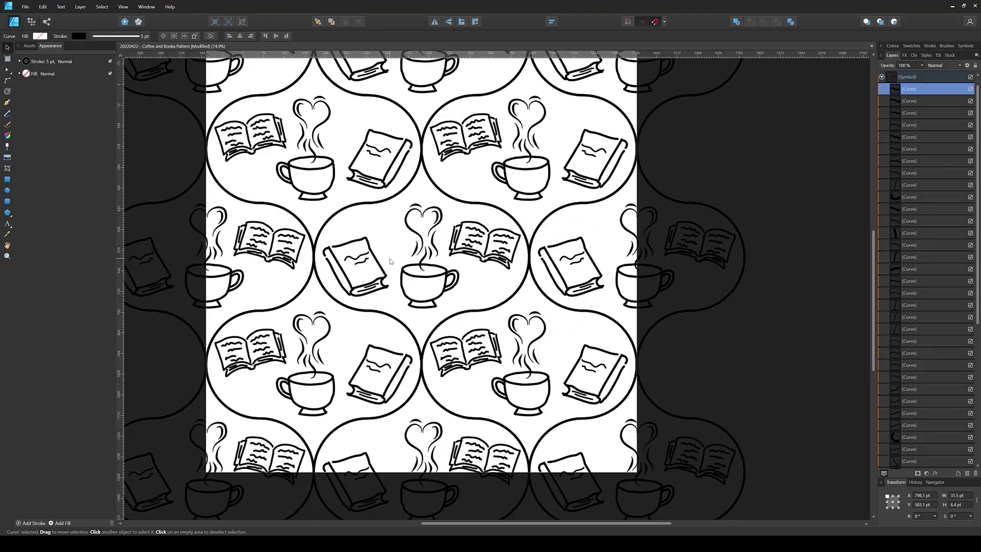
pyautogui.scroll(5, 349, 281)
pyautogui.click(387, 284)
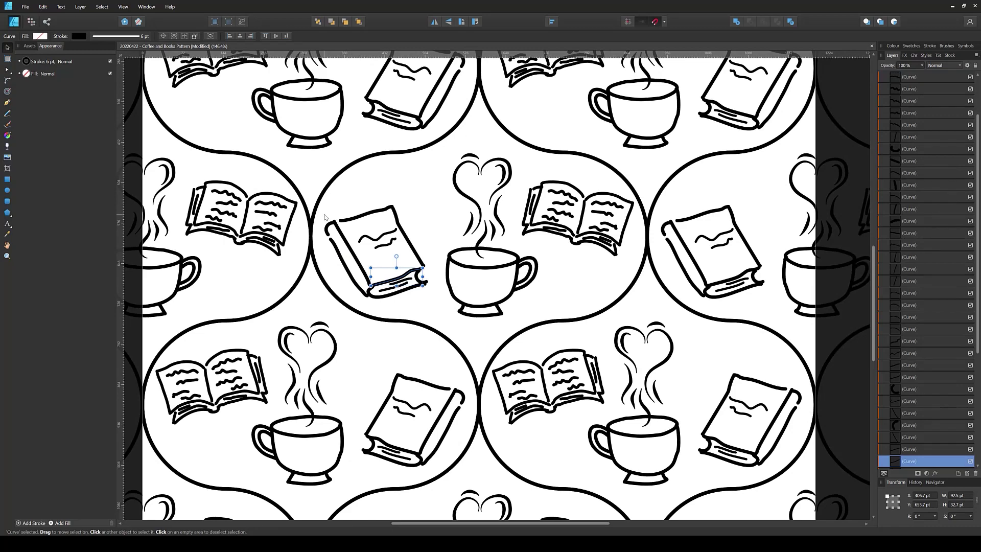
pyautogui.moveTo(325, 217); pyautogui.dragTo(430, 305)
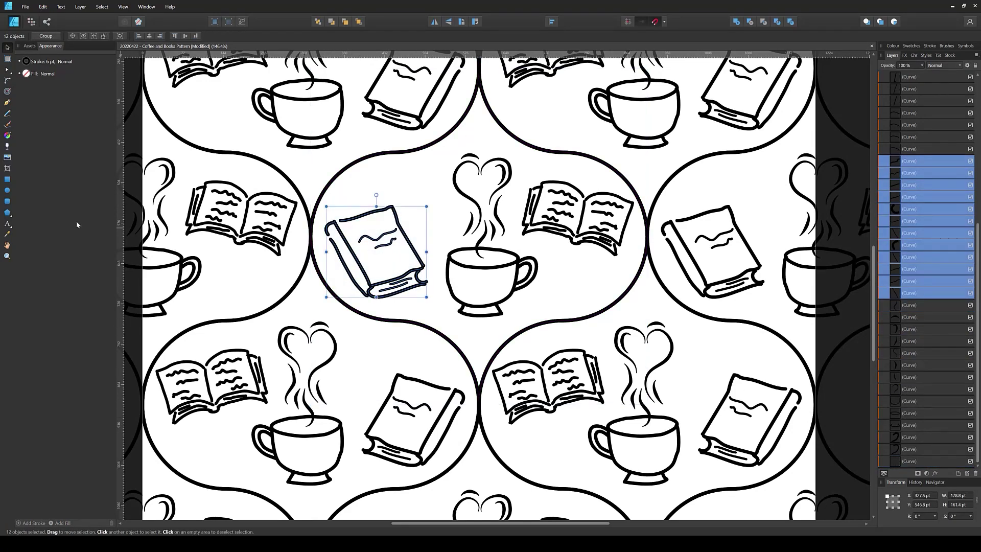
pyautogui.press('h')
pyautogui.click(48, 62)
pyautogui.click(76, 183)
pyautogui.moveTo(158, 193); pyautogui.dragTo(159, 231)
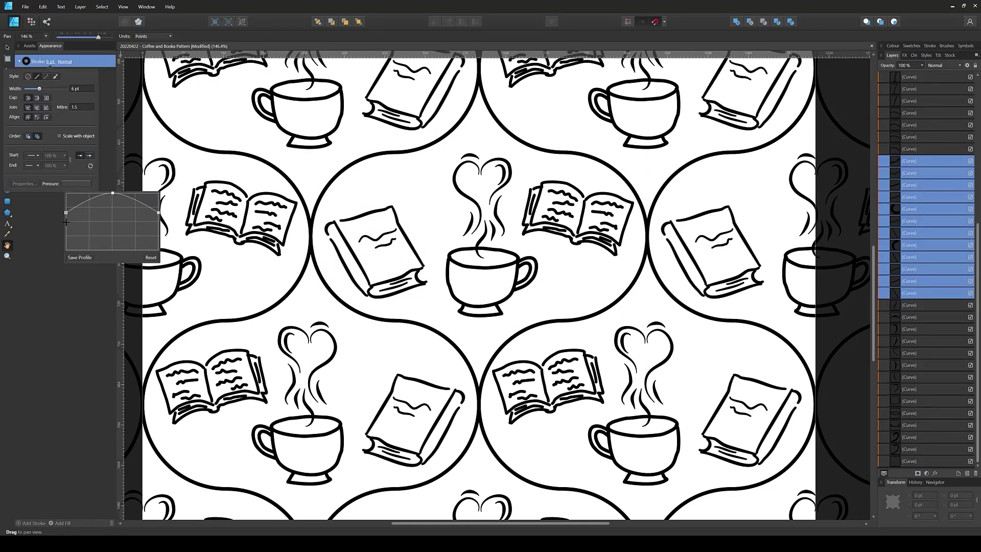
pyautogui.moveTo(66, 192); pyautogui.dragTo(65, 231)
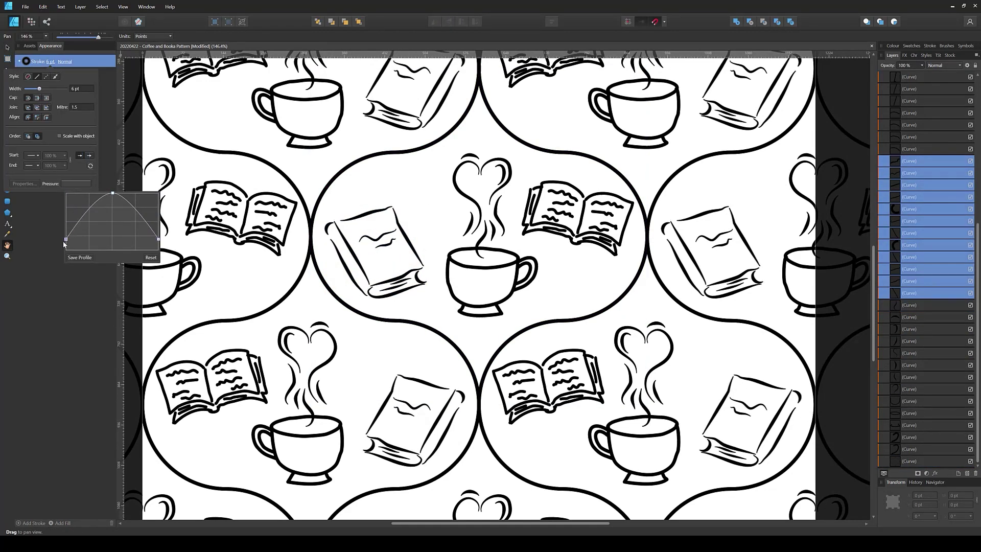
pyautogui.click(909, 149)
# - Taper the open book's strokes at both ends with an arched pressure curve
pyautogui.press('v')
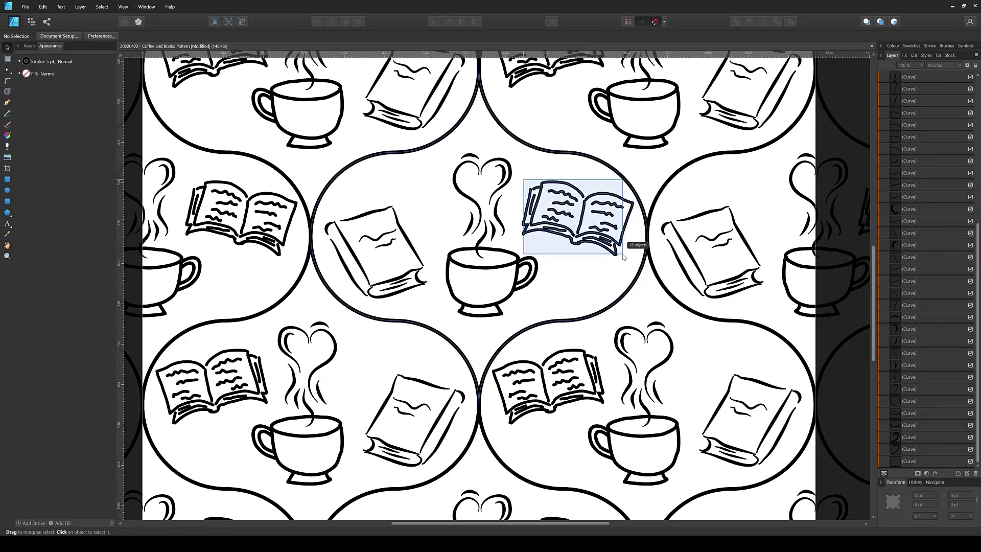
pyautogui.moveTo(621, 246); pyautogui.dragTo(623, 246)
pyautogui.press('h')
pyautogui.click(50, 62)
pyautogui.click(77, 183)
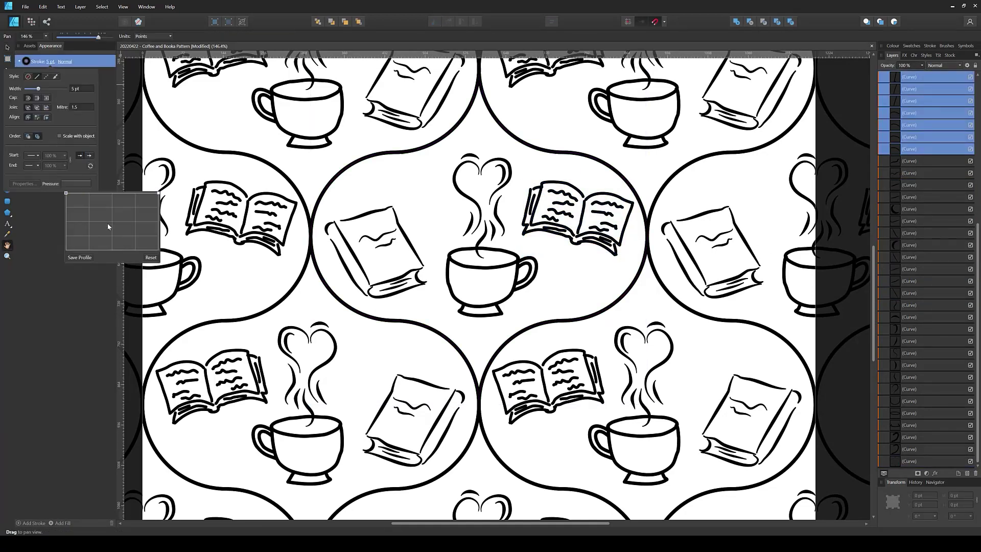
pyautogui.moveTo(66, 193); pyautogui.dragTo(66, 238)
pyautogui.moveTo(159, 193); pyautogui.dragTo(158, 238)
pyautogui.moveTo(113, 194); pyautogui.dragTo(111, 198)
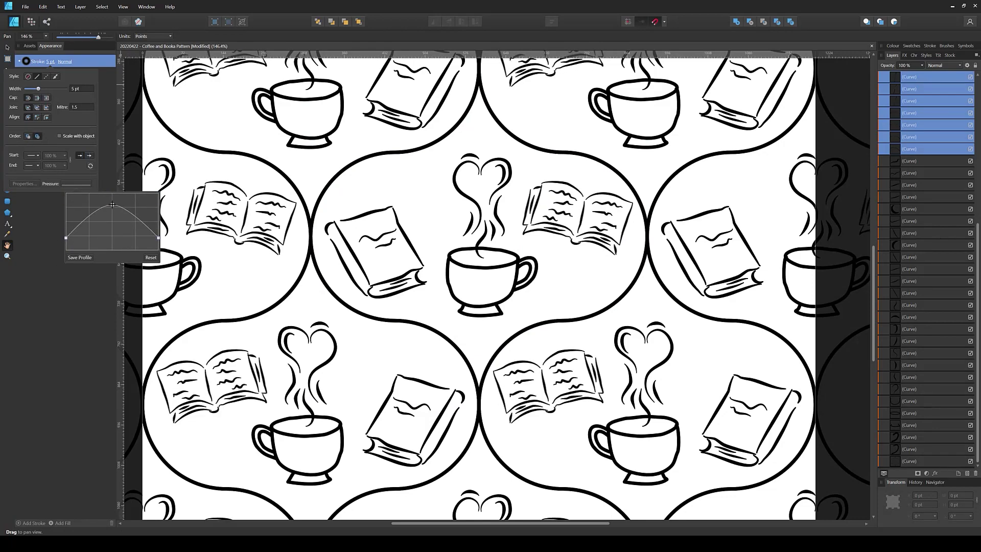
pyautogui.click(909, 269)
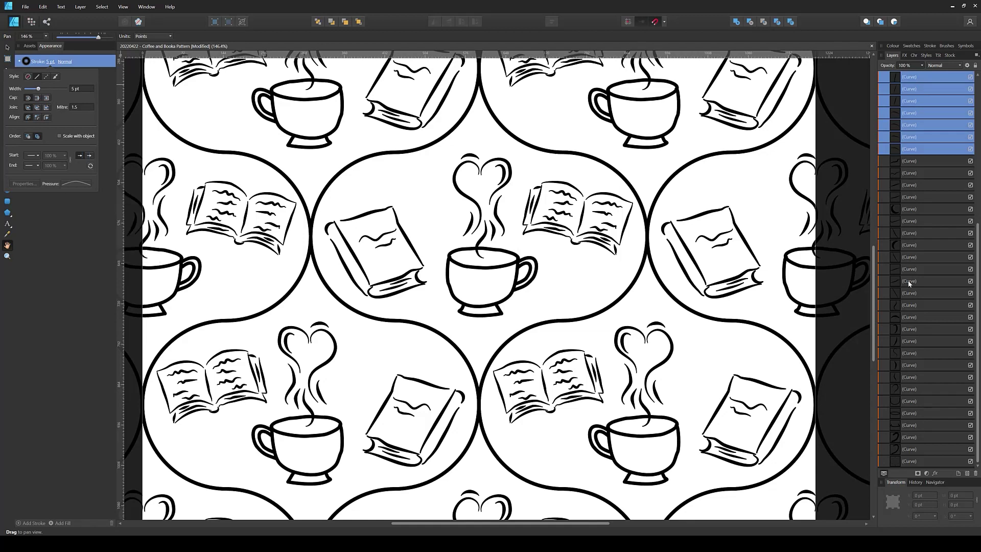
# - Taper both ends of the teacup's curves with the stroke Pressure graph
pyautogui.click(907, 449)
pyautogui.keyDown('shift'); pyautogui.click(911, 413); pyautogui.keyUp('shift')
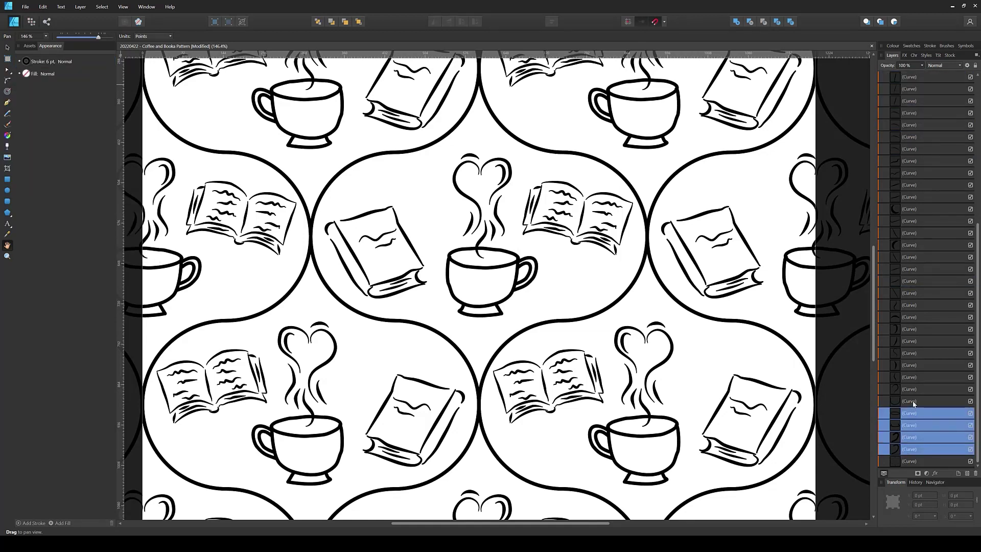
pyautogui.click(49, 62)
pyautogui.click(76, 183)
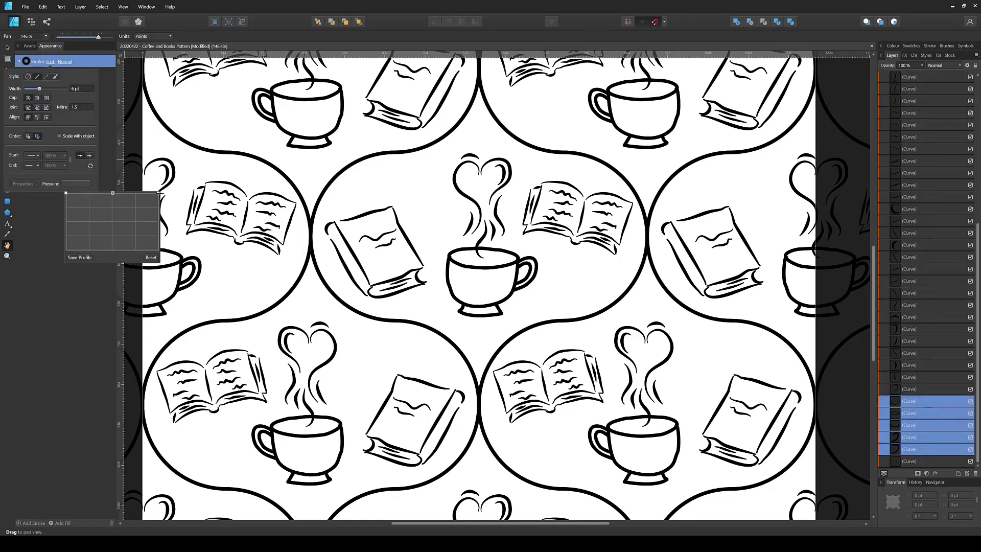
pyautogui.moveTo(65, 193); pyautogui.dragTo(66, 235)
pyautogui.moveTo(158, 192); pyautogui.dragTo(159, 236)
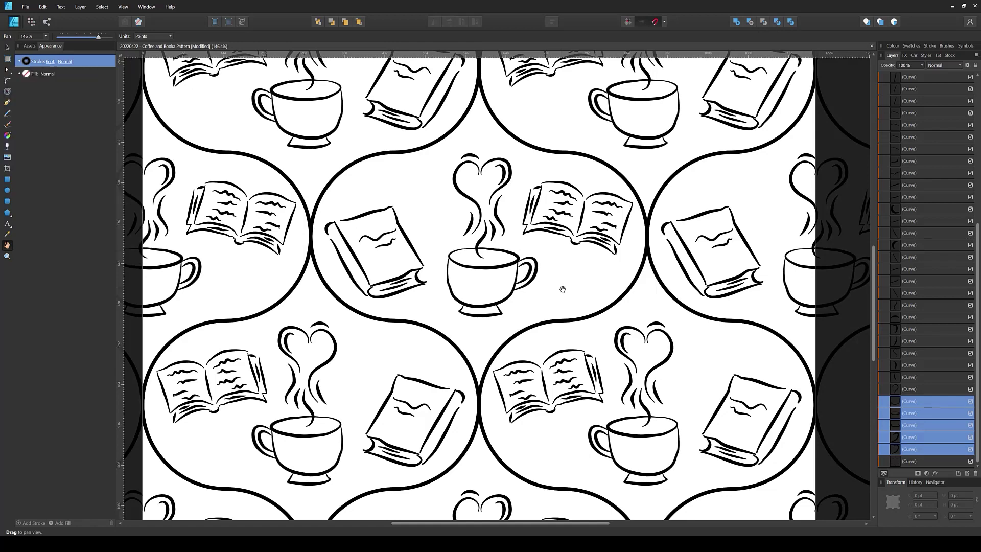
pyautogui.scroll(-5, 562, 284)
pyautogui.scroll(3, 562, 284)
pyautogui.scroll(2, 557, 279)
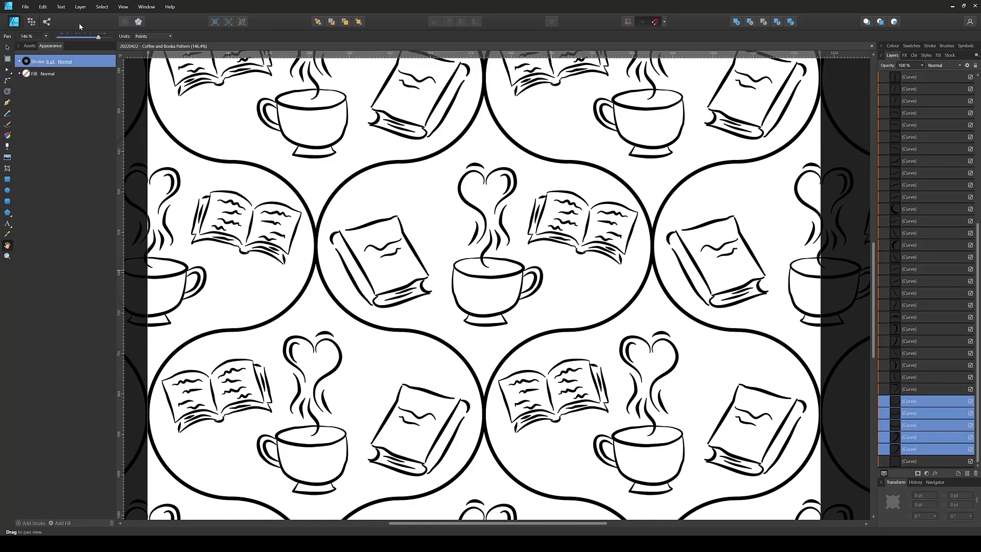
# - Draw a thin Pencil band line across the teacup body with short vertical ticks in it
pyautogui.press('n')
pyautogui.scroll(2, 450, 278)
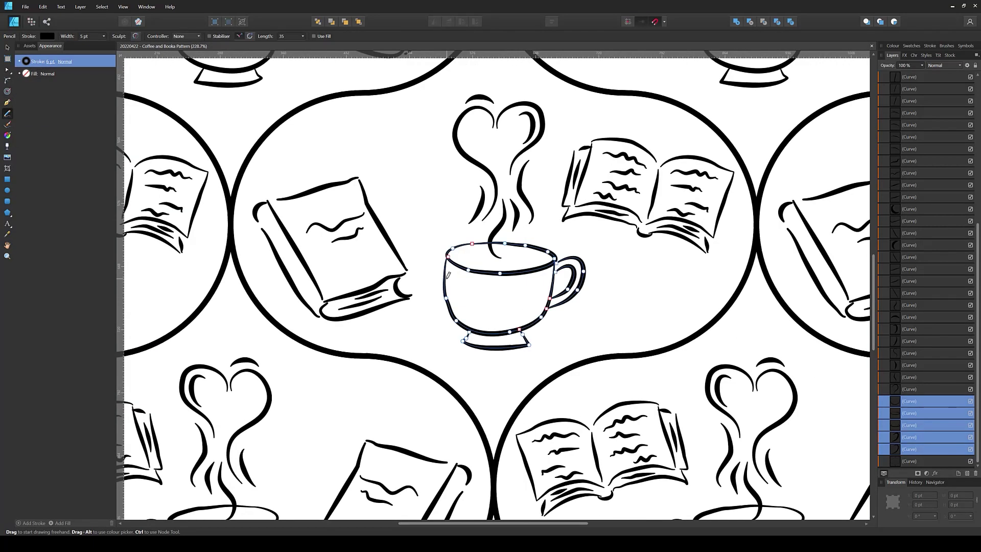
pyautogui.moveTo(446, 279); pyautogui.dragTo(551, 280)
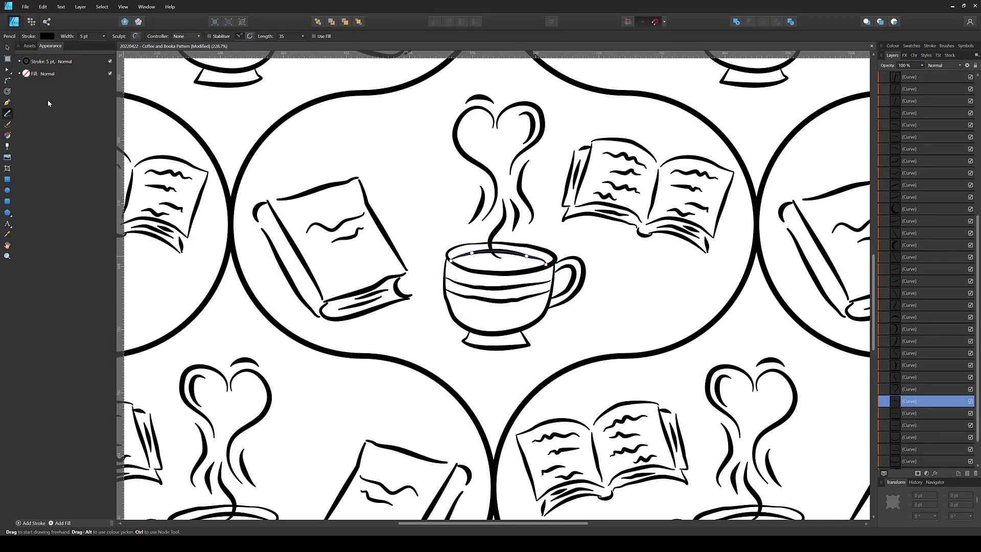
pyautogui.click(104, 35)
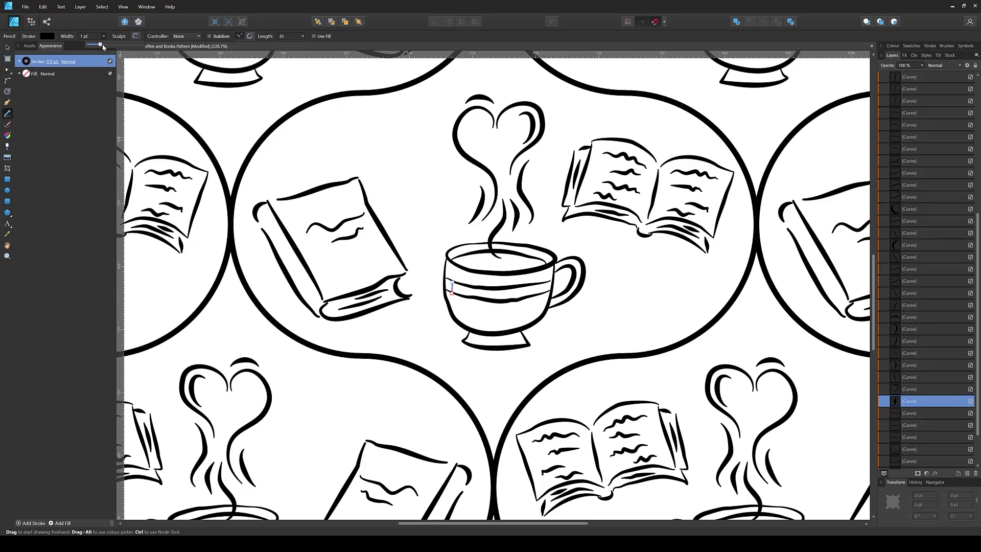
pyautogui.scroll(4, 448, 308)
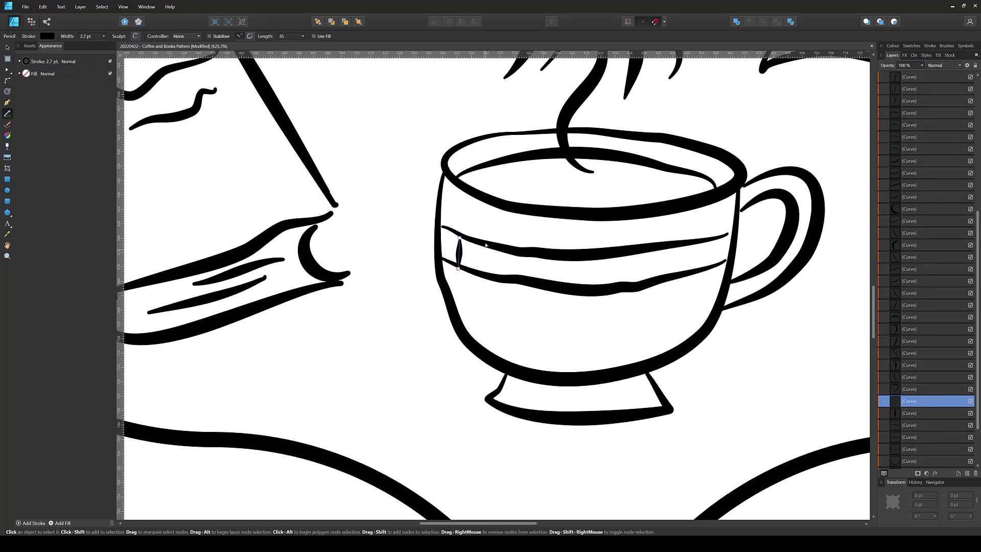
pyautogui.moveTo(483, 249); pyautogui.dragTo(482, 270)
pyautogui.moveTo(510, 254); pyautogui.dragTo(510, 264)
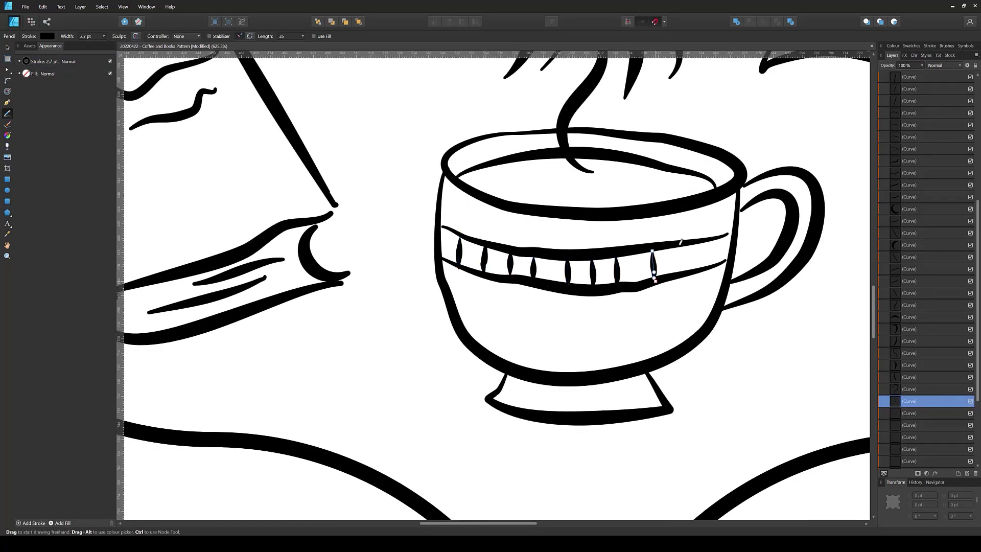
pyautogui.scroll(-5, 664, 287)
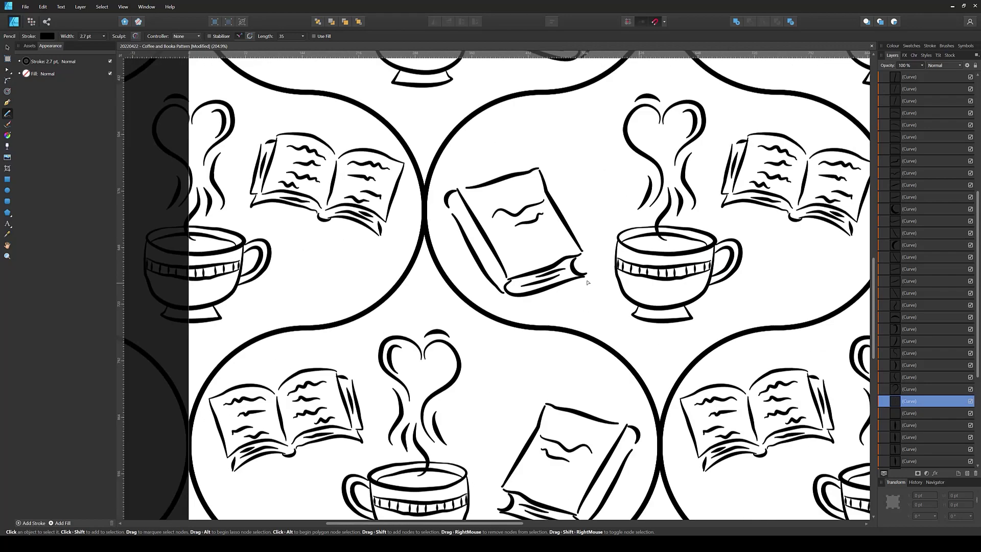
pyautogui.scroll(3, 596, 348)
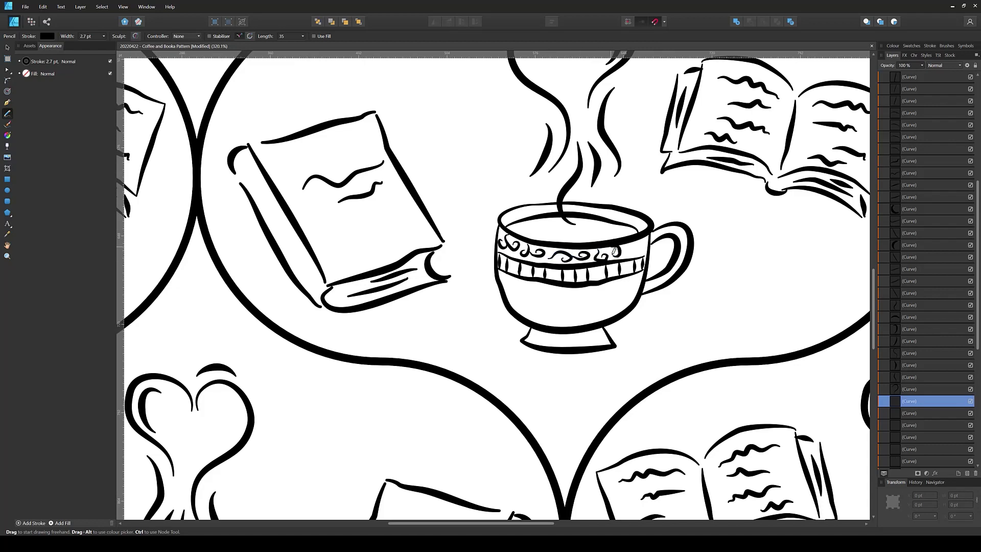
# - Thicken the new leaf outline to 6 pt
pyautogui.scroll(-3, 578, 316)
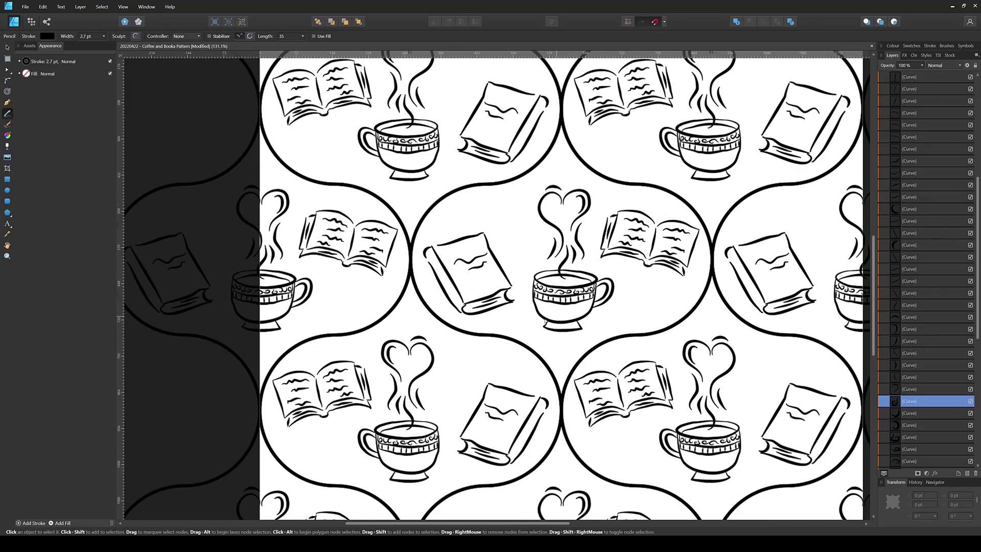
pyautogui.scroll(-2, 577, 317)
pyautogui.scroll(-2, 597, 315)
pyautogui.scroll(3, 597, 316)
pyautogui.scroll(2, 597, 316)
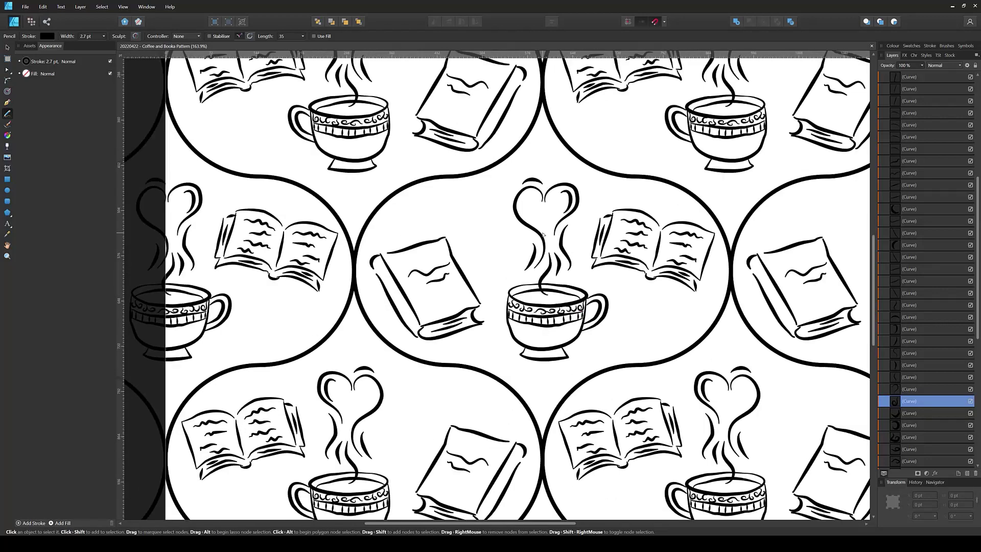
pyautogui.scroll(2, 596, 315)
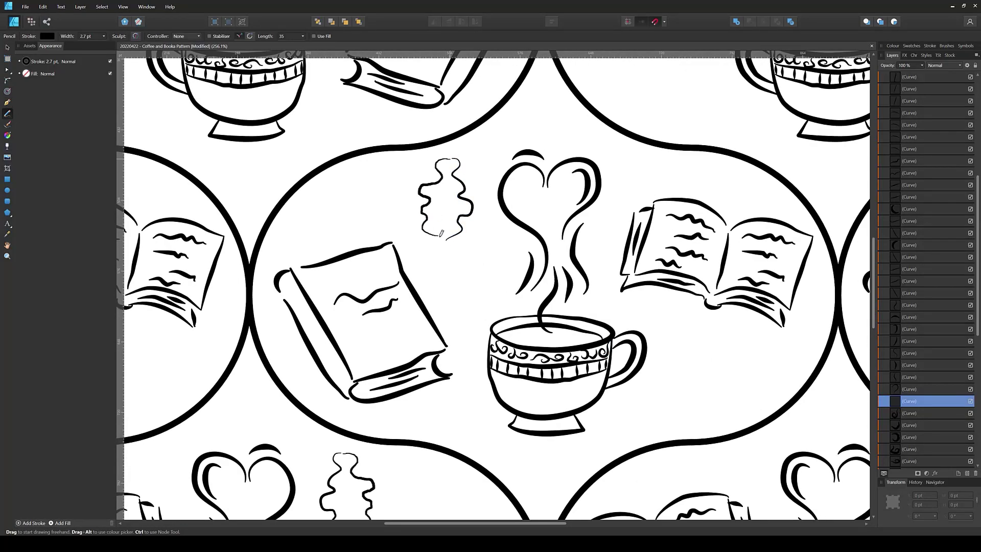
pyautogui.press('v')
pyautogui.click(51, 62)
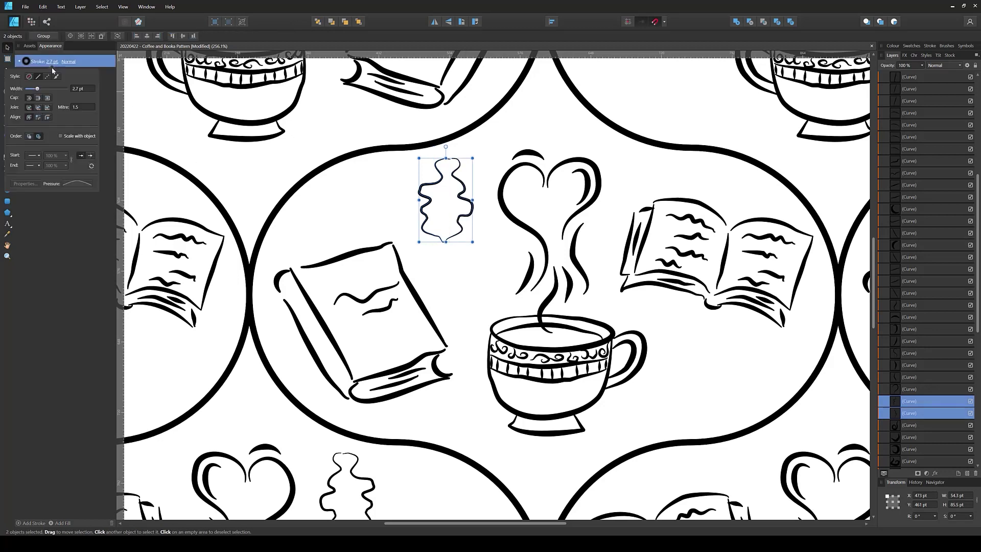
pyautogui.click(85, 100)
# - Draw a thin centre vein and a stem down the leaf
pyautogui.press('n')
pyautogui.moveTo(454, 161); pyautogui.dragTo(450, 217)
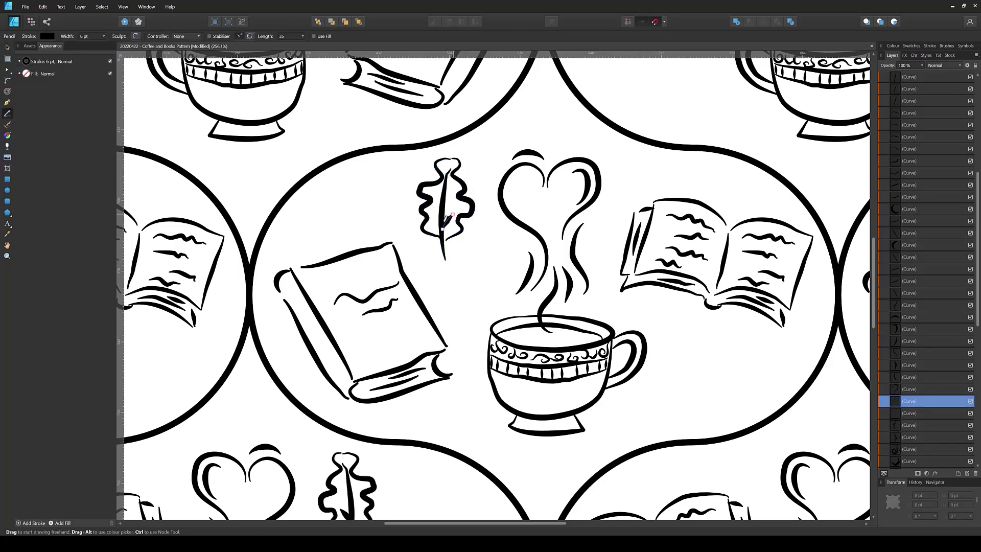
pyautogui.press('v')
pyautogui.moveTo(458, 173); pyautogui.dragTo(427, 233)
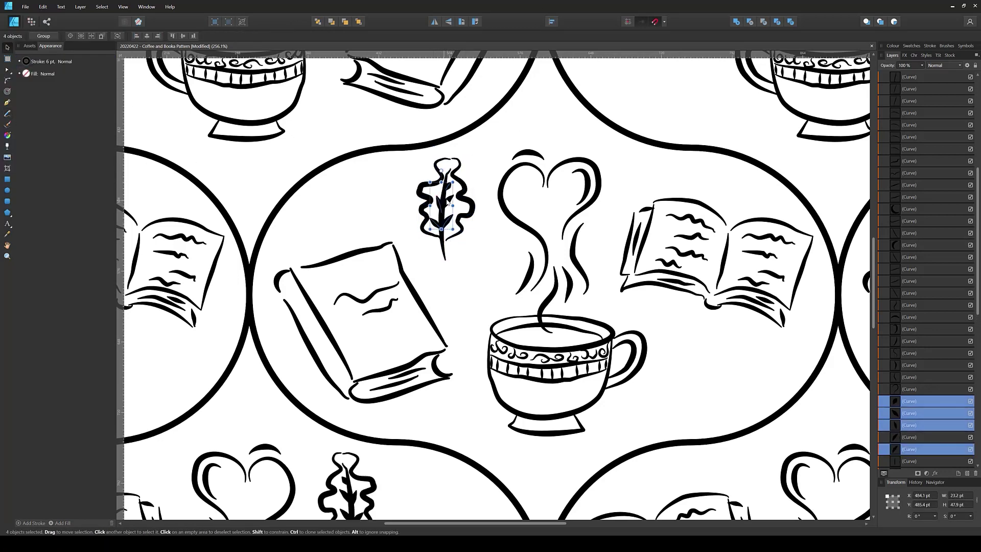
pyautogui.click(51, 62)
pyautogui.moveTo(37, 89); pyautogui.dragTo(35, 89)
pyautogui.press('n')
pyautogui.moveTo(446, 159); pyautogui.dragTo(444, 259)
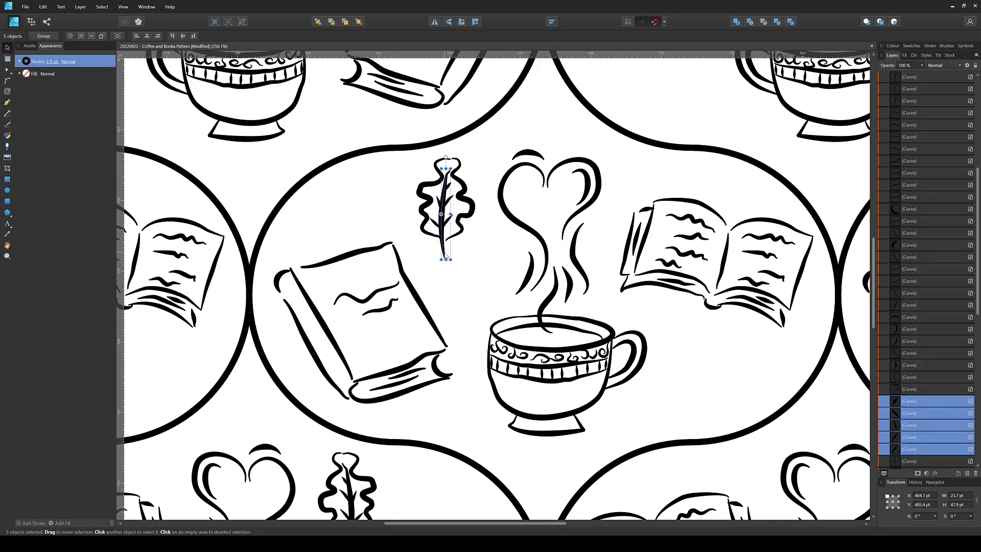
pyautogui.click(53, 64)
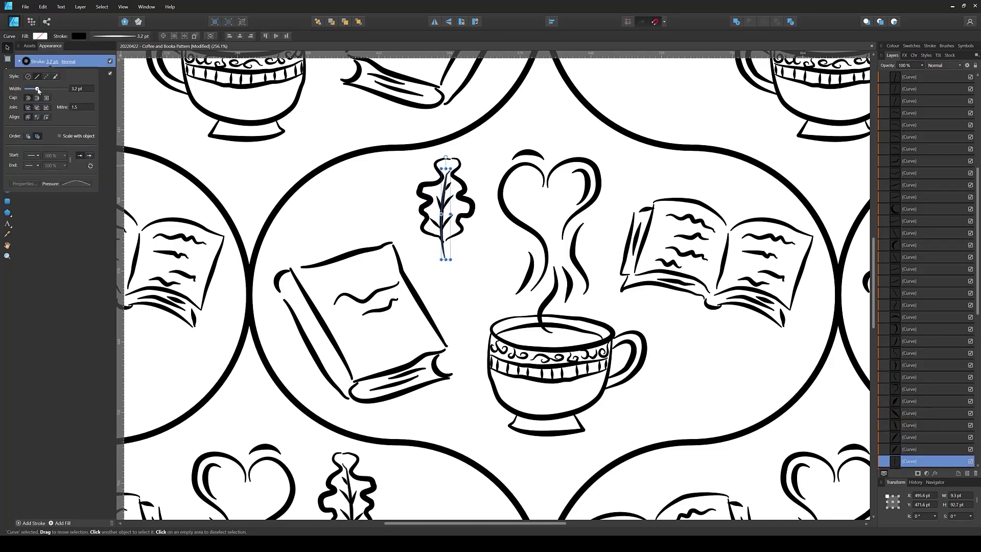
# - Pull the leaf outline's top node up into a pointed tip
pyautogui.press('a')
pyautogui.click(419, 200)
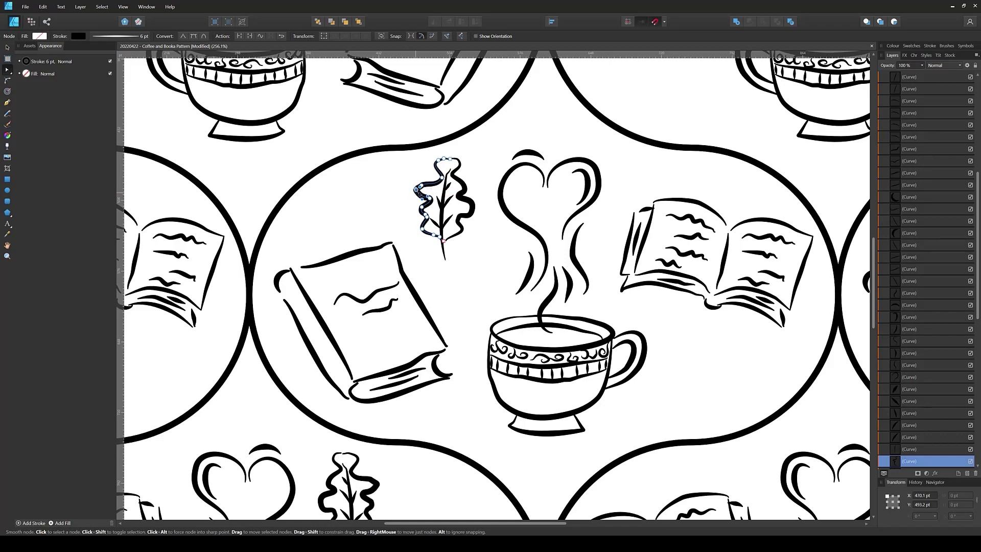
pyautogui.moveTo(442, 159); pyautogui.dragTo(446, 152)
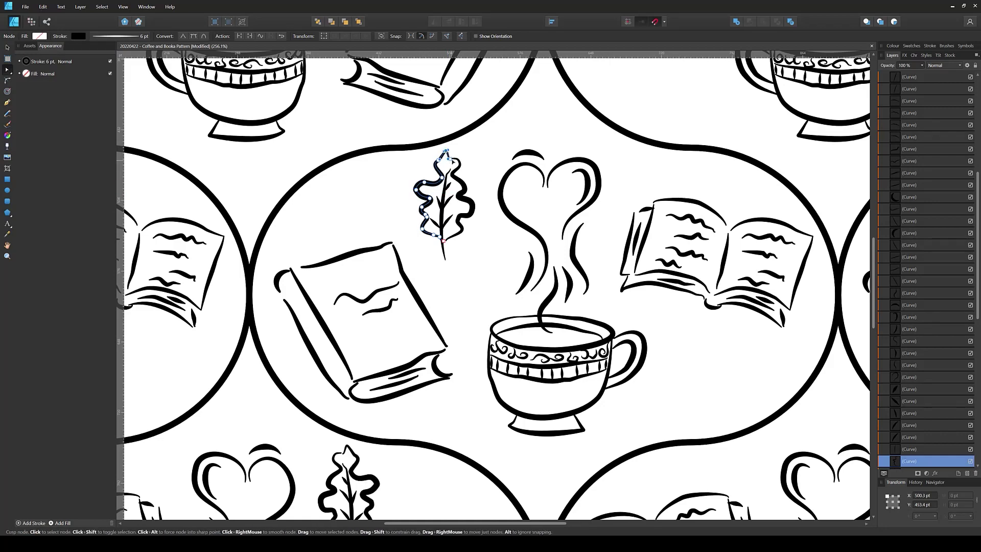
pyautogui.click(469, 207)
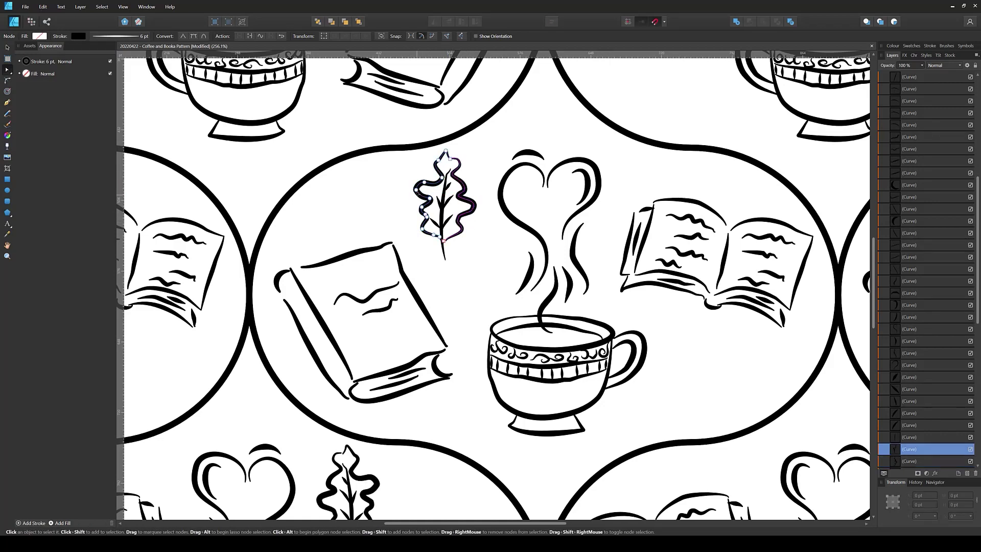
pyautogui.click(436, 273)
pyautogui.keyDown('ctrl'); pyautogui.scroll(-5, 437, 276); pyautogui.keyUp('ctrl')
pyautogui.keyDown('ctrl'); pyautogui.scroll(3, 438, 280); pyautogui.keyUp('ctrl')
# - Group all the closed book's curves into one group
pyautogui.press('v')
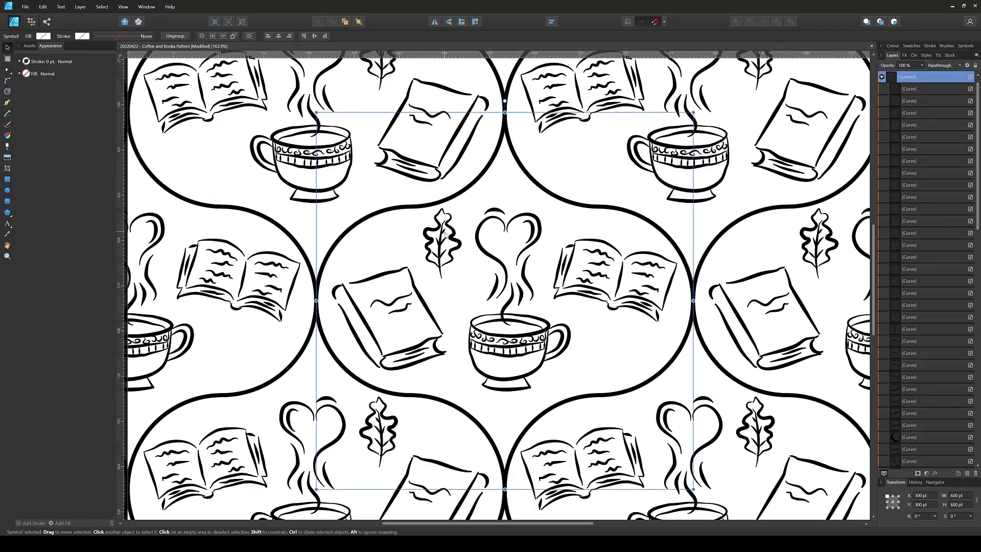
pyautogui.click(458, 227)
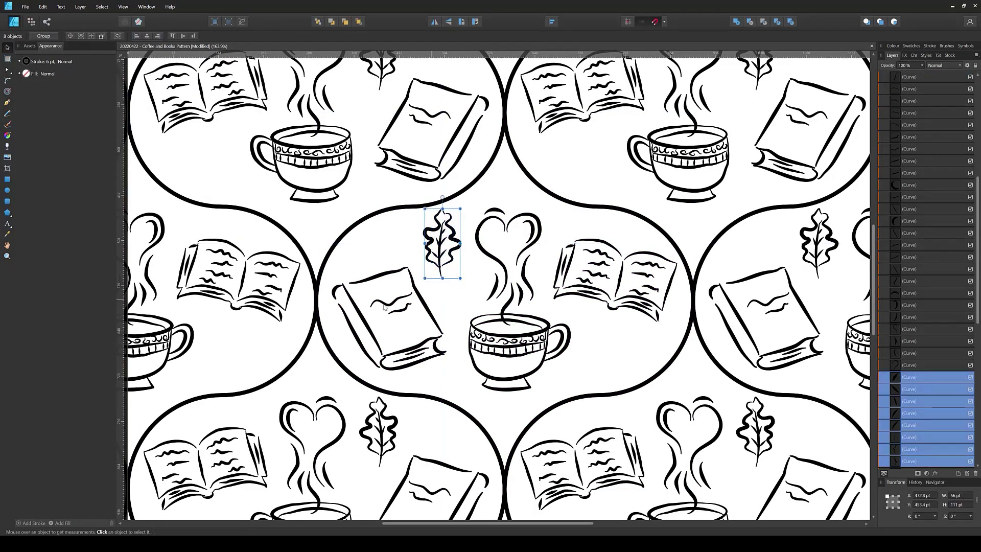
pyautogui.moveTo(335, 279); pyautogui.dragTo(437, 367)
pyautogui.hotkey('ctrl', 'g')
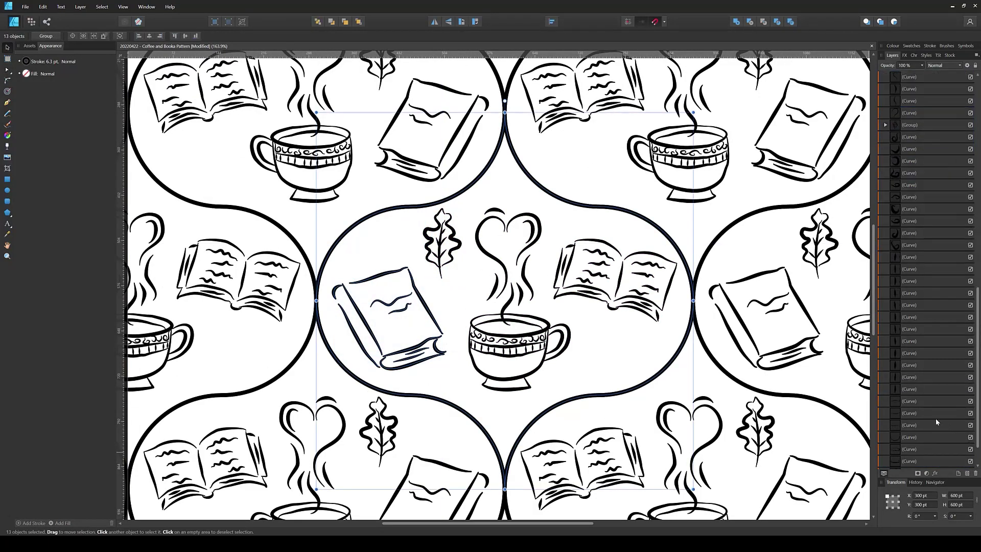
pyautogui.moveTo(561, 228); pyautogui.dragTo(672, 327)
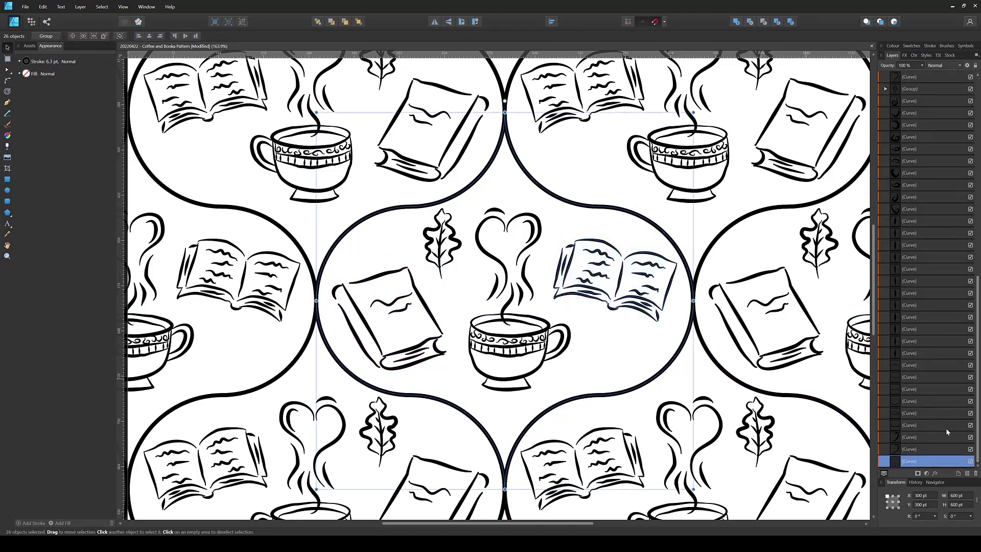
# - Group the open book, the heart steam and the coffee cup each into its own group
pyautogui.hotkey('ctrl', 'g')
pyautogui.moveTo(475, 207); pyautogui.dragTo(541, 328)
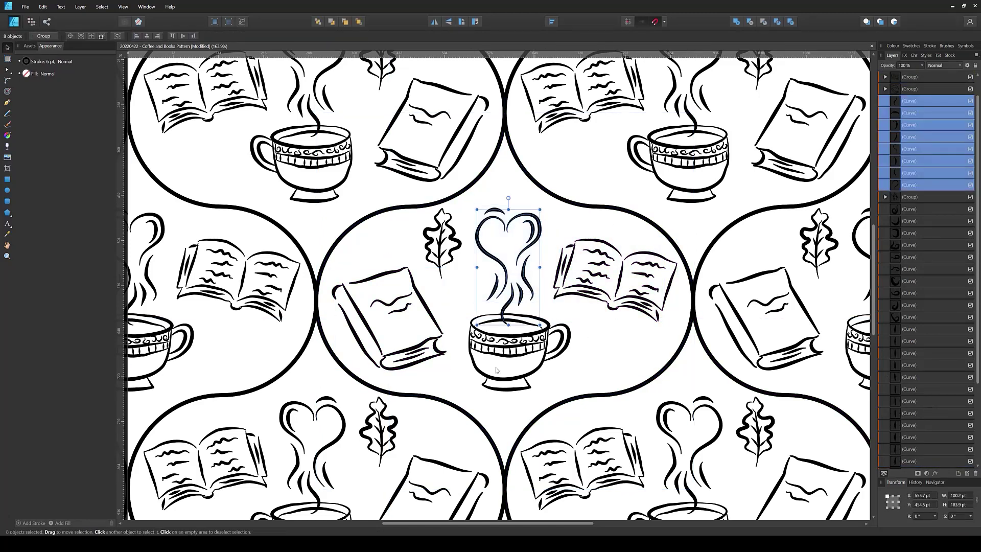
pyautogui.hotkey('ctrl', 'g')
pyautogui.moveTo(466, 313); pyautogui.dragTo(560, 370)
pyautogui.hotkey('ctrl', 'g')
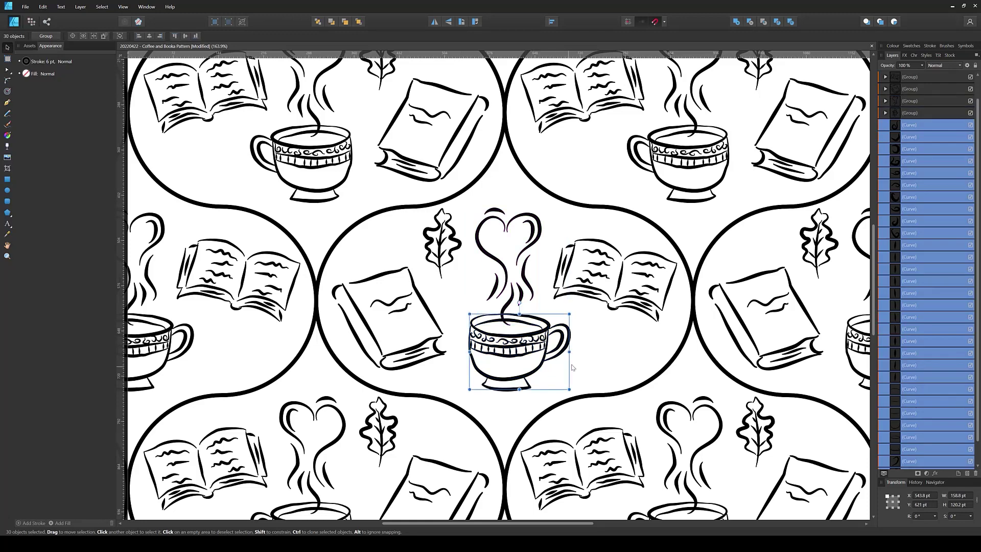
pyautogui.hotkey('ctrl', 'd')
pyautogui.hotkey('ctrl', '0')
# - Move the cup lower and stretch the heart steam down into the cup
pyautogui.scroll(5, 579, 353)
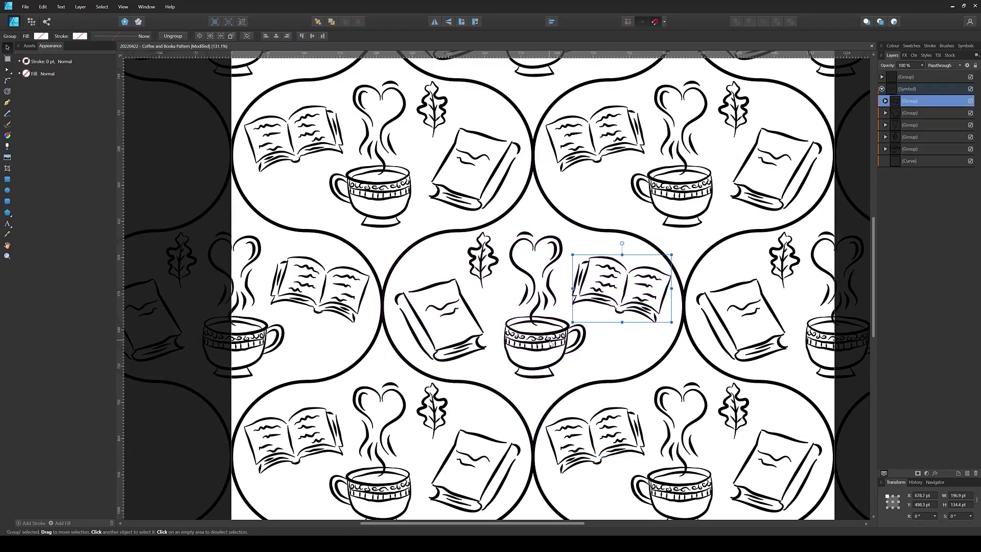
pyautogui.moveTo(579, 352); pyautogui.dragTo(578, 370)
pyautogui.click(547, 304)
pyautogui.moveTo(547, 304); pyautogui.dragTo(547, 327)
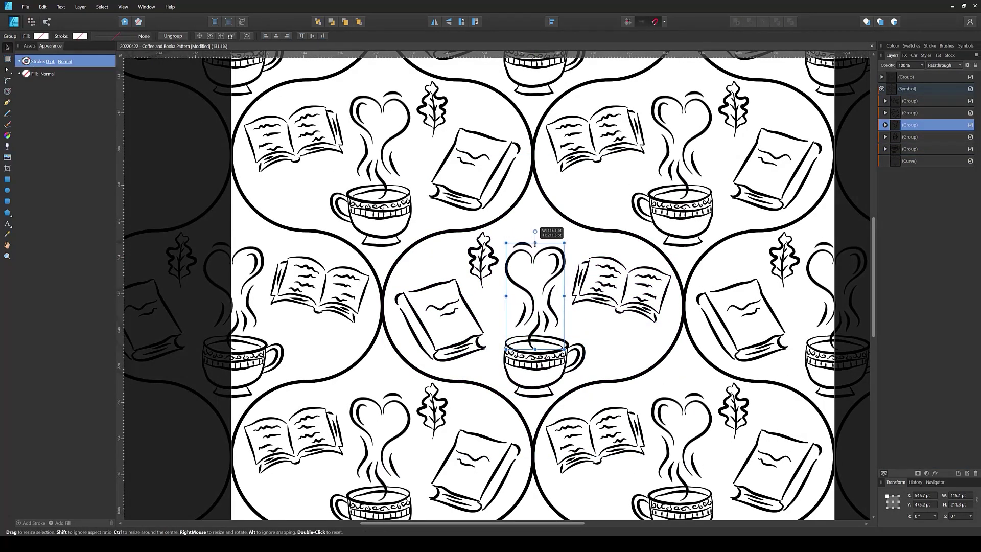
pyautogui.scroll(-2, 566, 262)
pyautogui.scroll(4, 566, 262)
# - Add extra short steam strokes beside the heart steam
pyautogui.press('a')
pyautogui.click(566, 262)
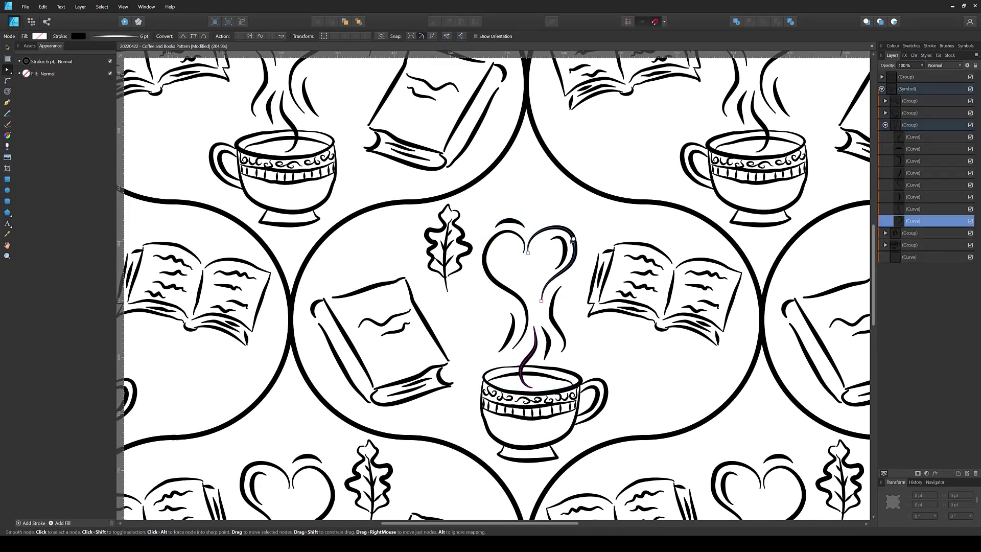
pyautogui.click(551, 240)
pyautogui.click(507, 330)
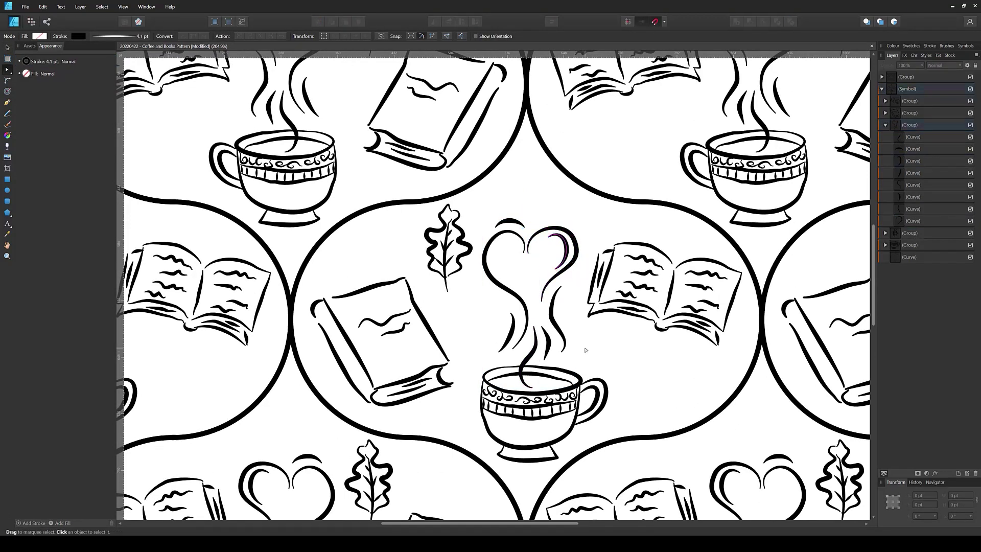
pyautogui.click(8, 114)
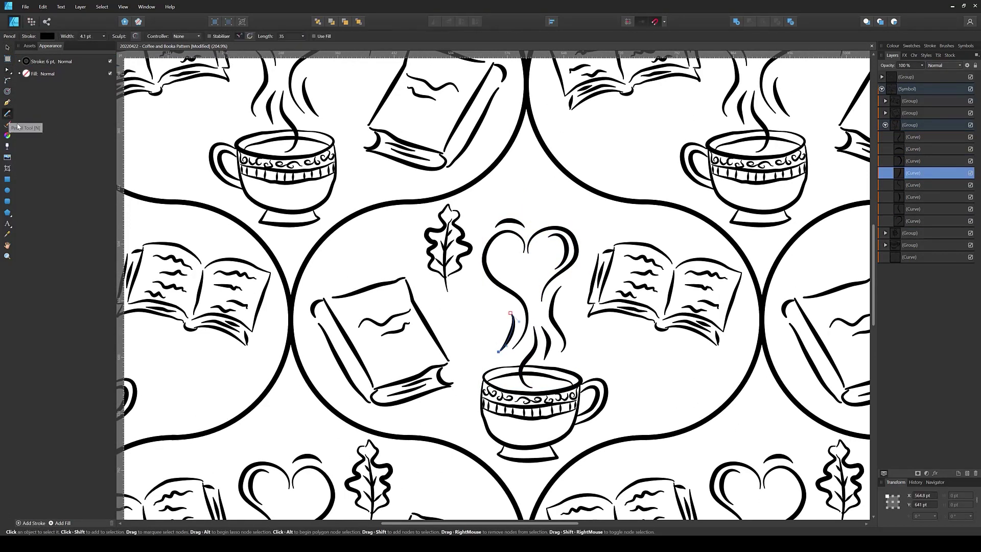
pyautogui.moveTo(518, 351); pyautogui.dragTo(509, 365)
pyautogui.moveTo(531, 290); pyautogui.dragTo(535, 329)
# - Deselect and zoom out to view the whole tiled pattern
pyautogui.press('v')
pyautogui.hotkey('ctrl', 'd')
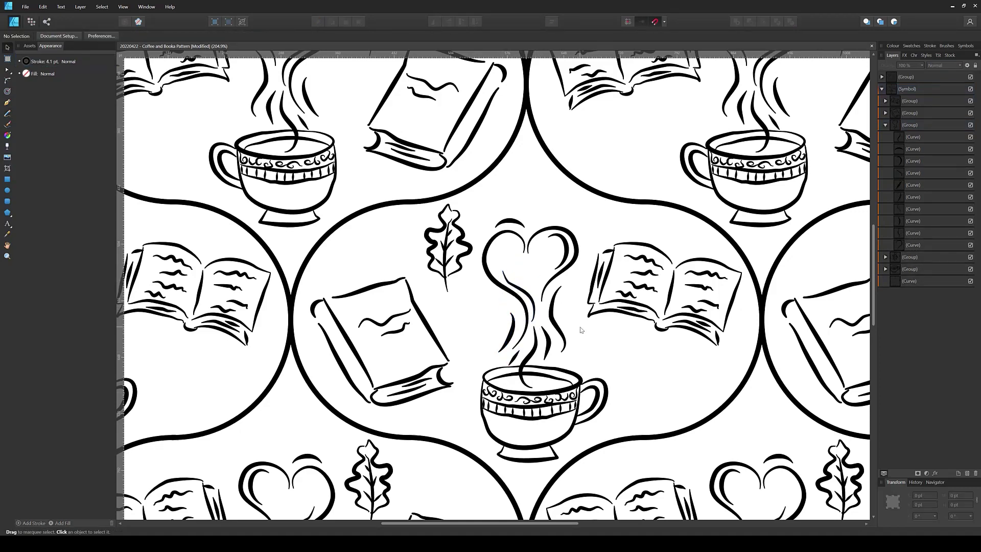
pyautogui.press('a')
pyautogui.hotkey('ctrl', '0')
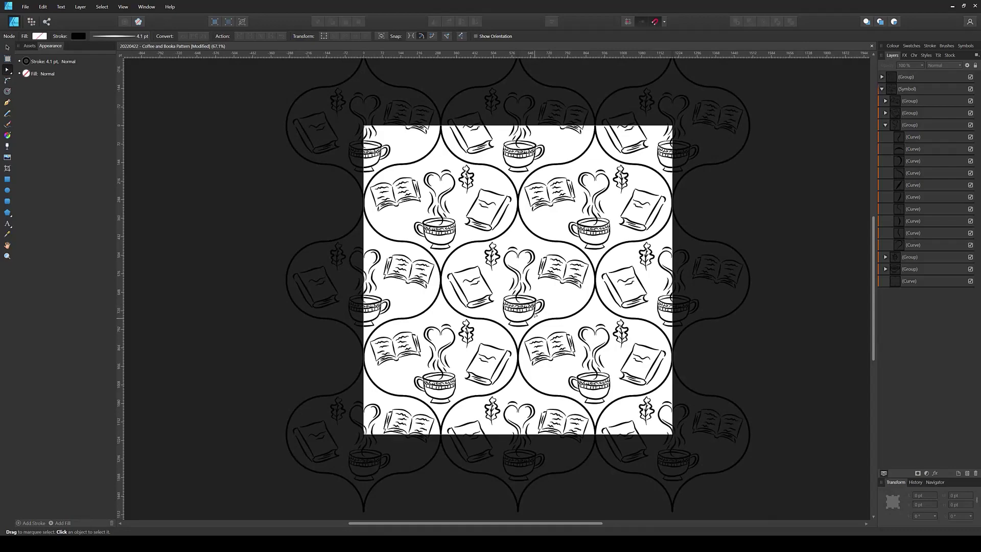
pyautogui.scroll(5, 532, 307)
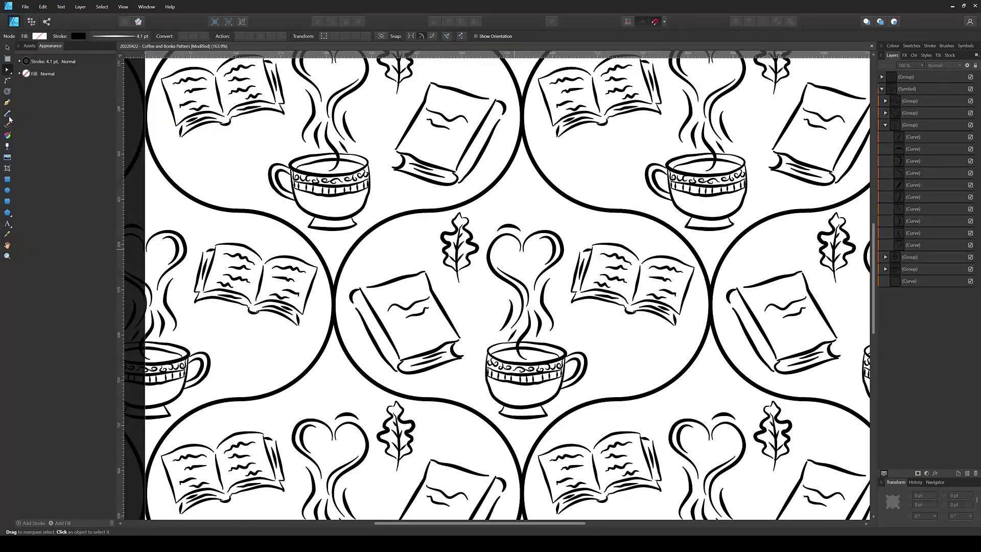
pyautogui.click(8, 116)
pyautogui.scroll(1, 620, 372)
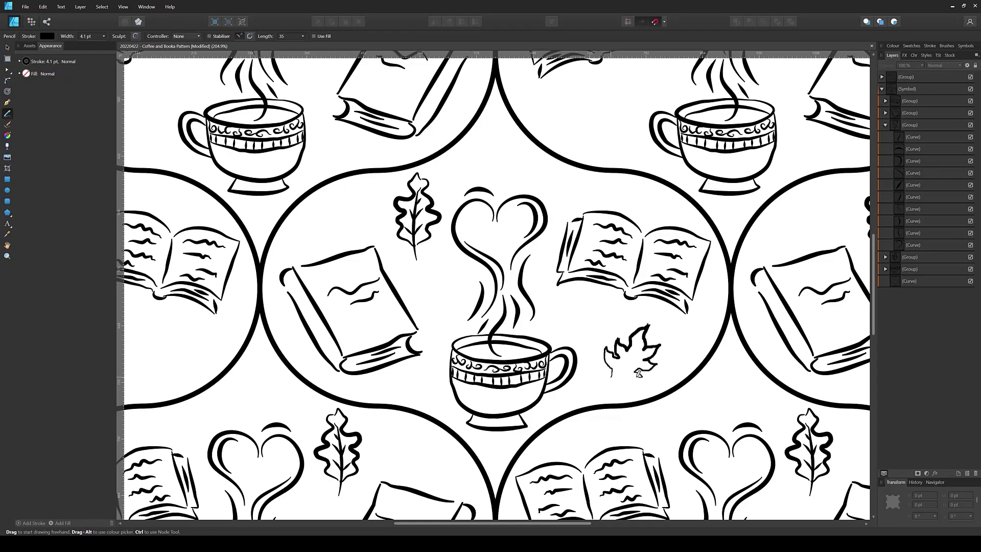
# - Draw a small veined leaf right of the cup and group its curves
pyautogui.moveTo(638, 373)
pyautogui.mouseDown()
pyautogui.moveTo(611, 381)
pyautogui.moveTo(638, 357)
pyautogui.mouseUp()
pyautogui.hotkey('ctrl', 'z')
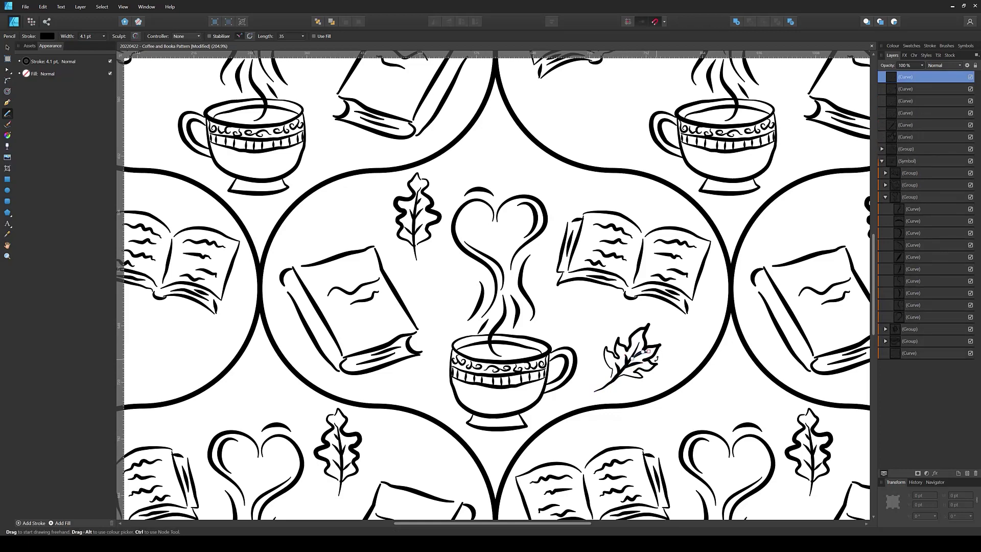
pyautogui.press('v')
pyautogui.click(623, 378)
pyautogui.hotkey('ctrl', 'g')
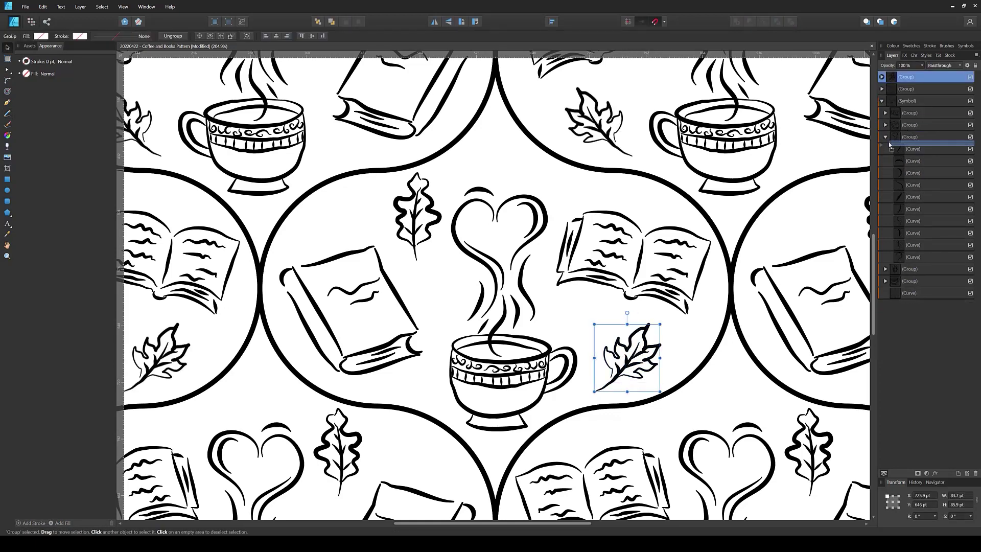
pyautogui.scroll(-3, 380, 316)
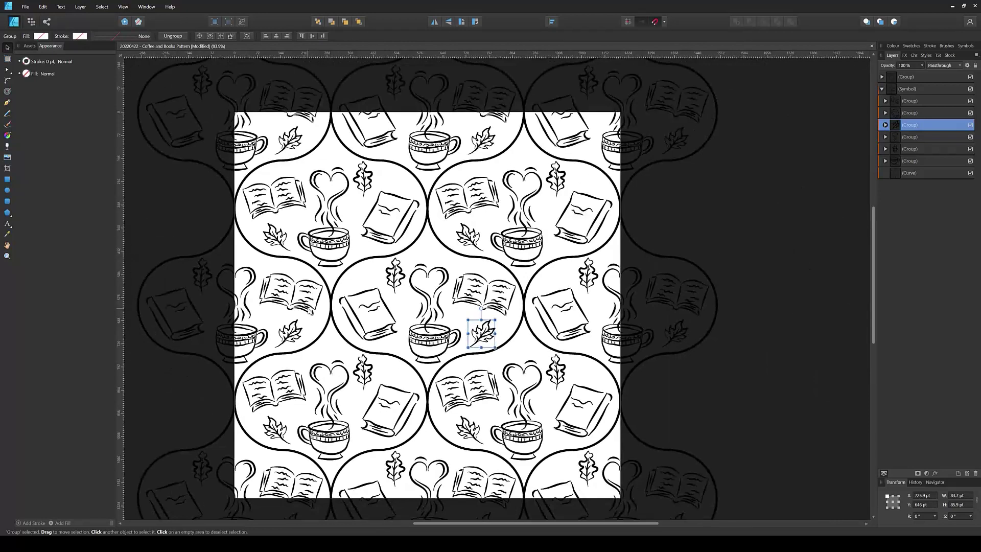
pyautogui.scroll(3, 402, 303)
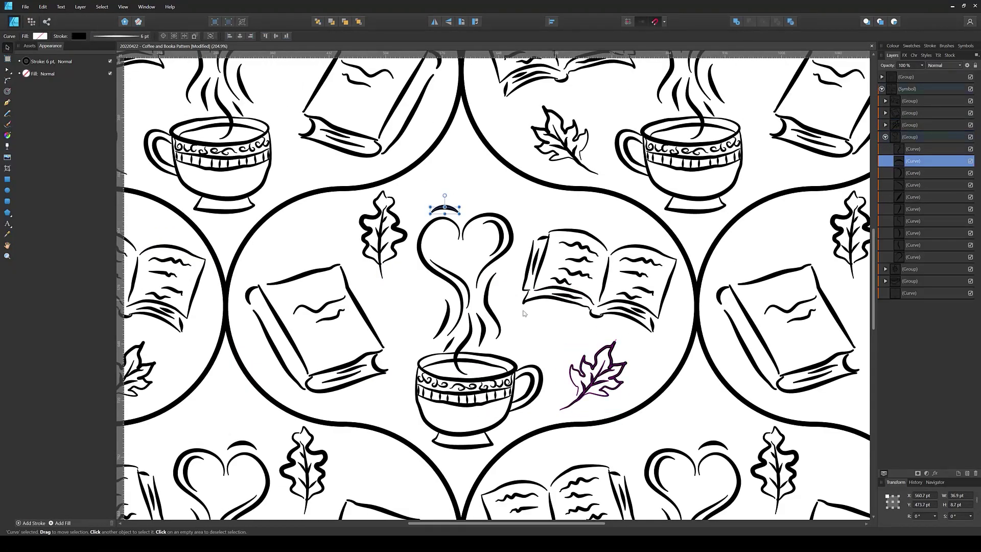
# - Nudge one steam curve above the cup slightly left and down, then deselect
pyautogui.doubleClick(486, 316)
pyautogui.moveTo(486, 316); pyautogui.dragTo(496, 338)
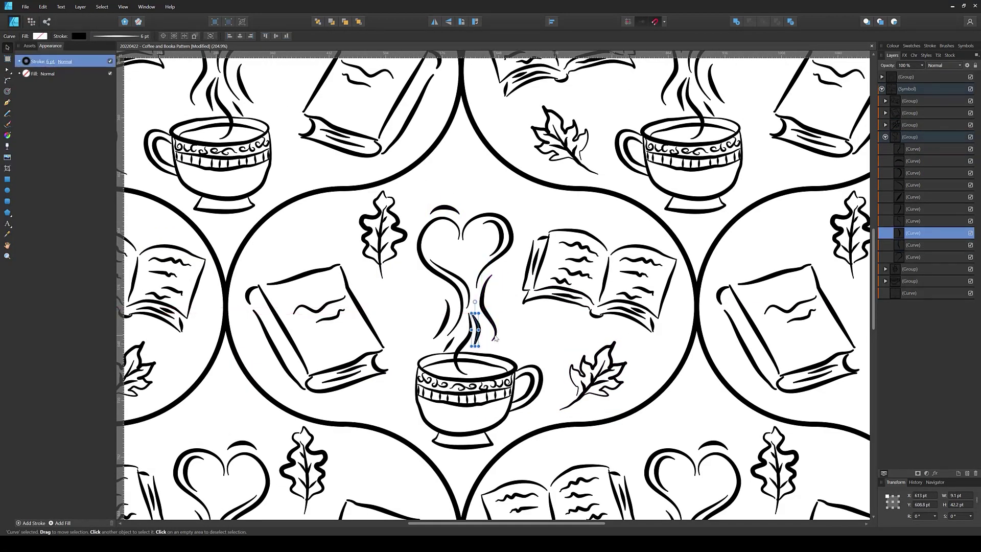
pyautogui.scroll(-4, 495, 338)
pyautogui.scroll(2, 495, 337)
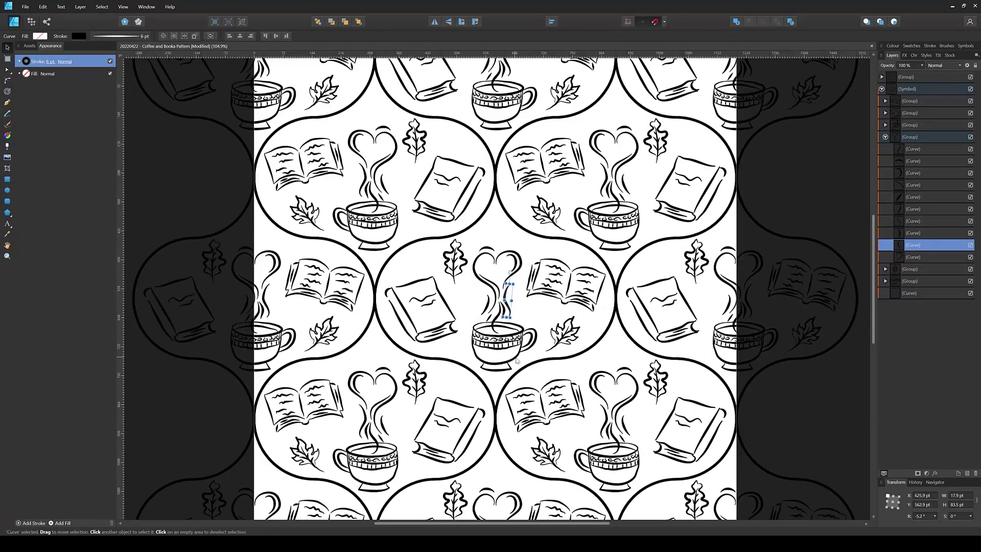
pyautogui.click(532, 347)
pyautogui.hotkey('ctrl', 'd')
pyautogui.scroll(-3, 493, 301)
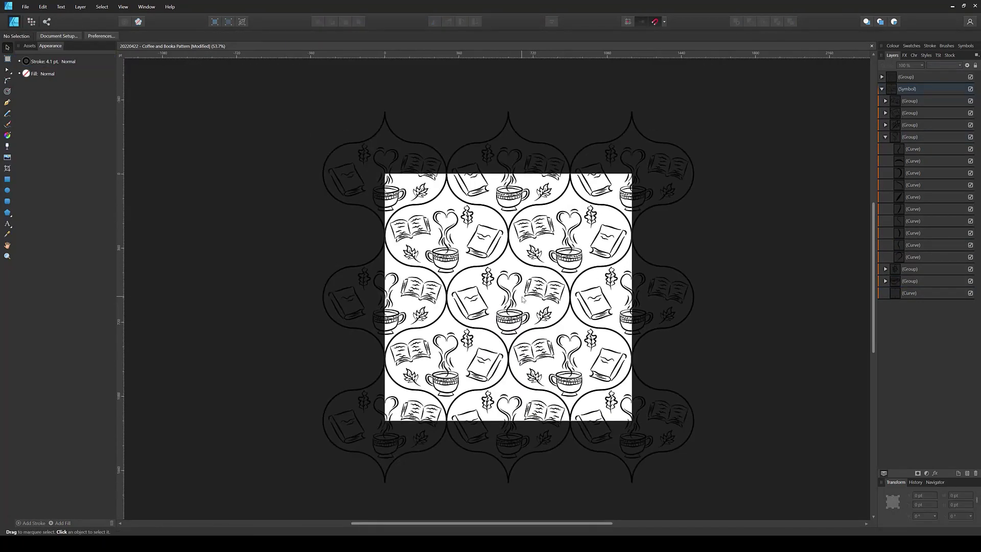
pyautogui.scroll(2, 493, 301)
pyautogui.scroll(2, 502, 277)
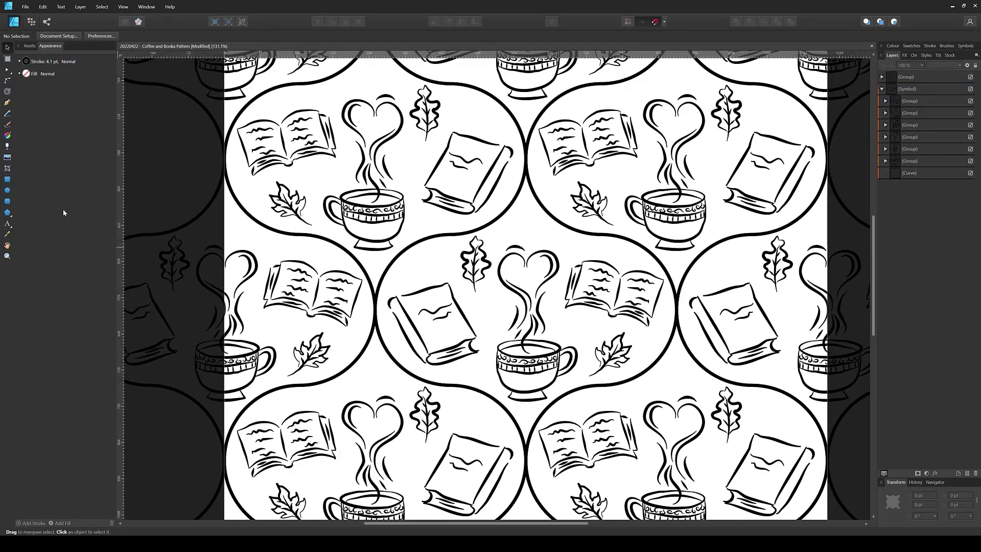
# - Set the Pencil stroke width to 6 pt
pyautogui.click(8, 114)
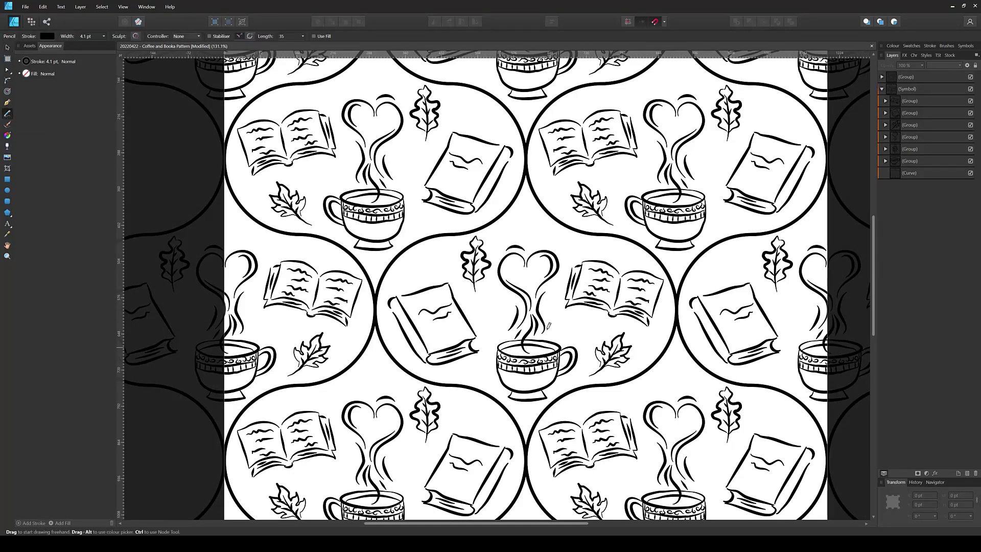
pyautogui.moveTo(510, 398)
pyautogui.mouseDown()
pyautogui.moveTo(521, 423)
pyautogui.moveTo(587, 381)
pyautogui.mouseUp()
pyautogui.hotkey('ctrl', 'z')
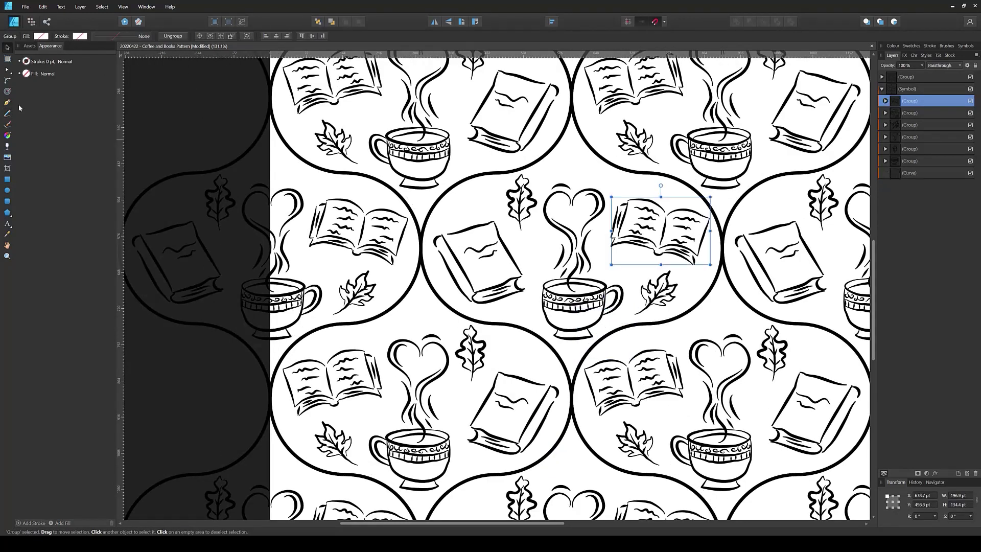
pyautogui.click(7, 102)
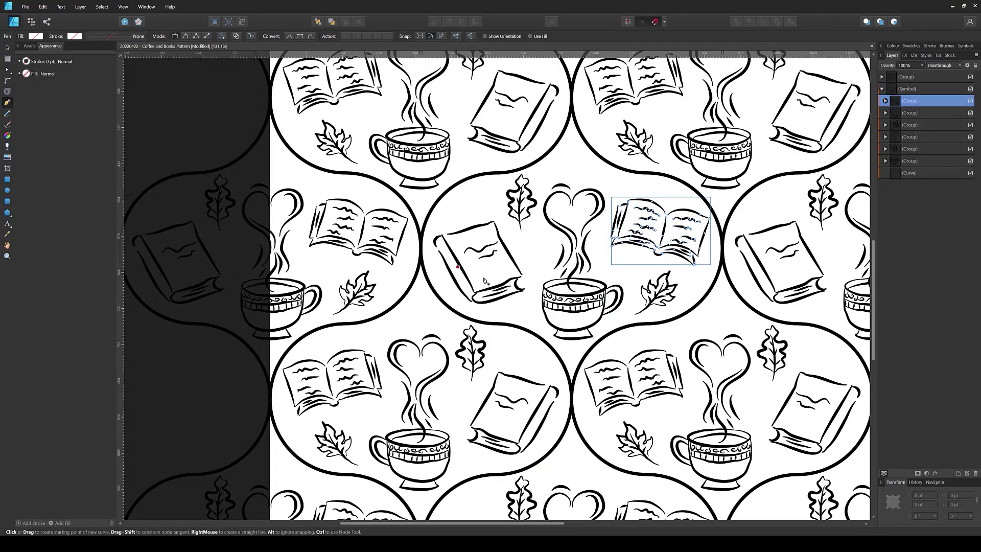
pyautogui.press('n')
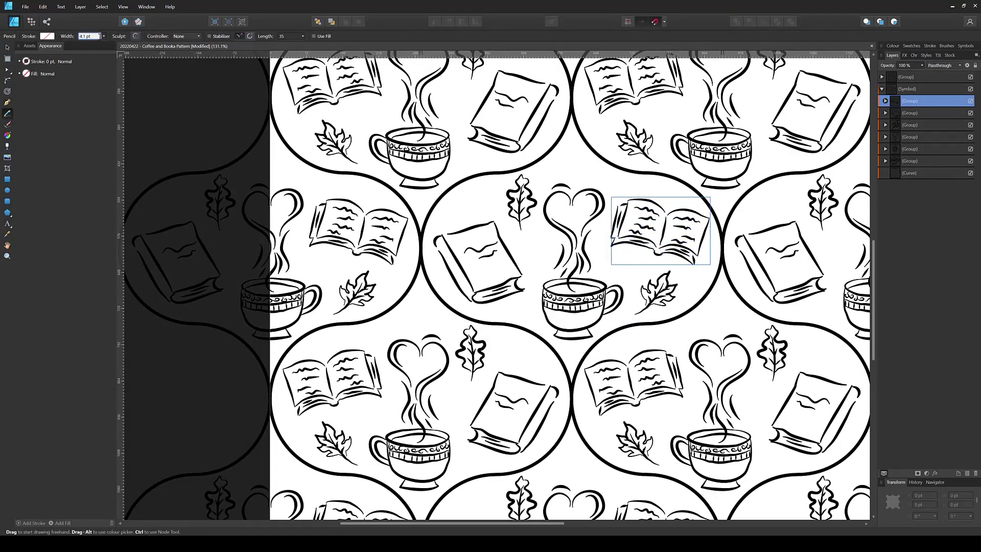
pyautogui.press('Return')
pyautogui.hotkey('ctrl', 'd')
pyautogui.write('6')
pyautogui.press('Return')
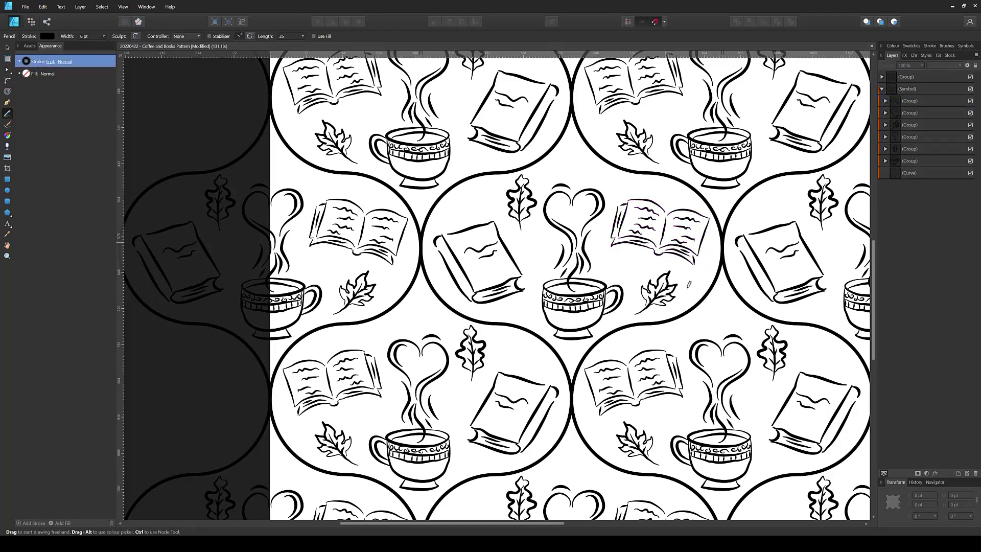
# - Draw curled flourishes beside the leaf, open book and closed book, then hide the circle outlines
pyautogui.moveTo(696, 293); pyautogui.dragTo(697, 287)
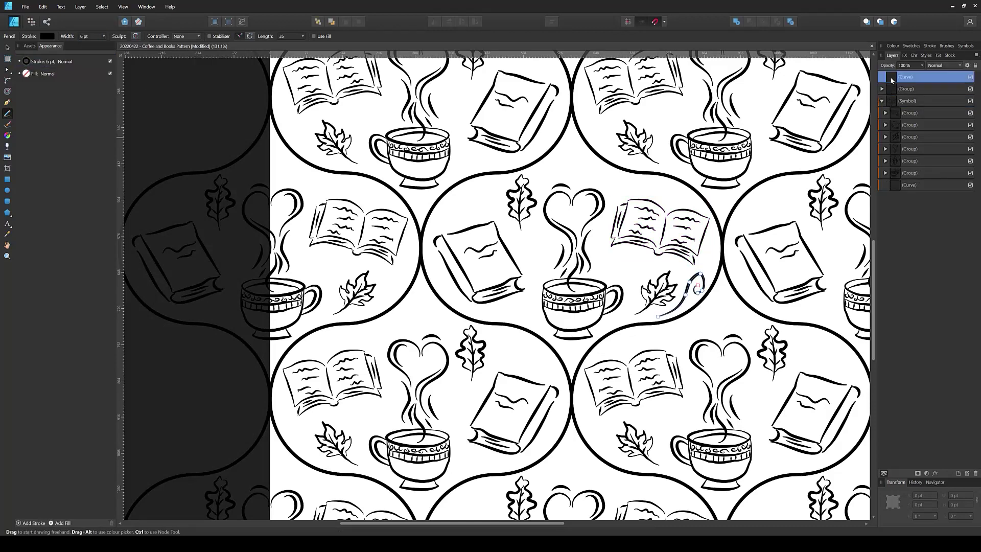
pyautogui.moveTo(686, 202); pyautogui.dragTo(630, 180)
pyautogui.scroll(3, 492, 383)
pyautogui.hscroll(2, 492, 382)
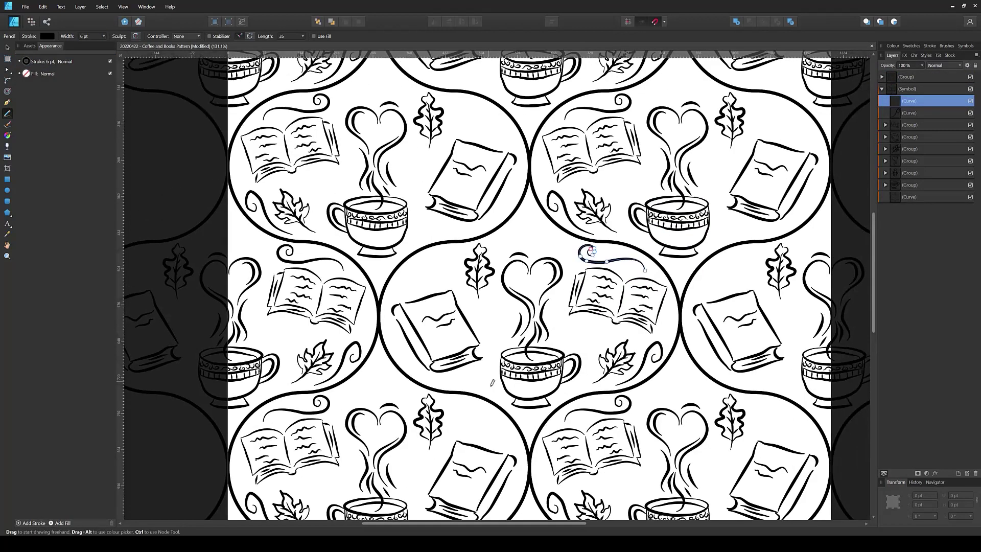
pyautogui.moveTo(521, 415)
pyautogui.mouseDown()
pyautogui.moveTo(468, 378)
pyautogui.moveTo(517, 423)
pyautogui.moveTo(578, 424)
pyautogui.mouseUp()
pyautogui.hotkey('ctrl', 'z')
pyautogui.scroll(-2, 507, 352)
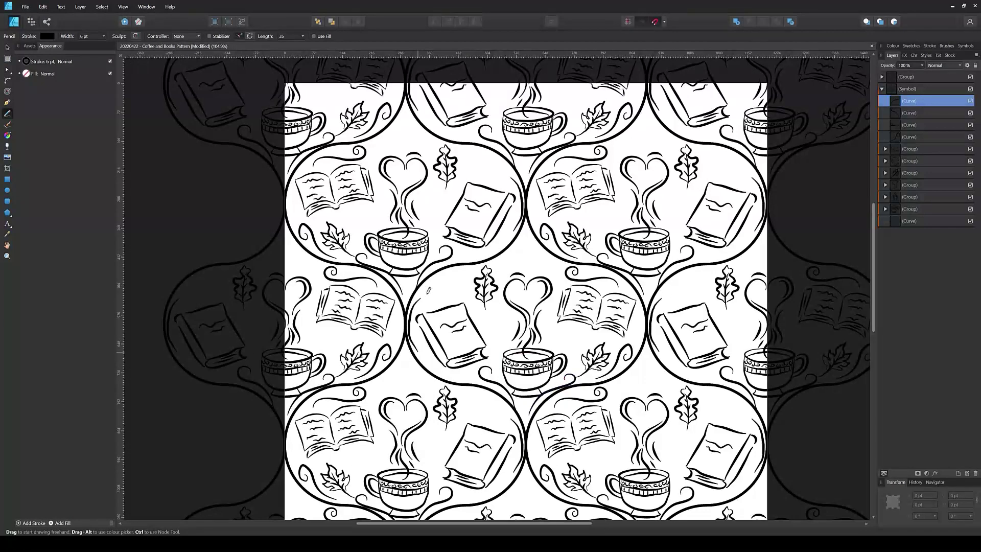
pyautogui.moveTo(441, 292); pyautogui.dragTo(419, 346)
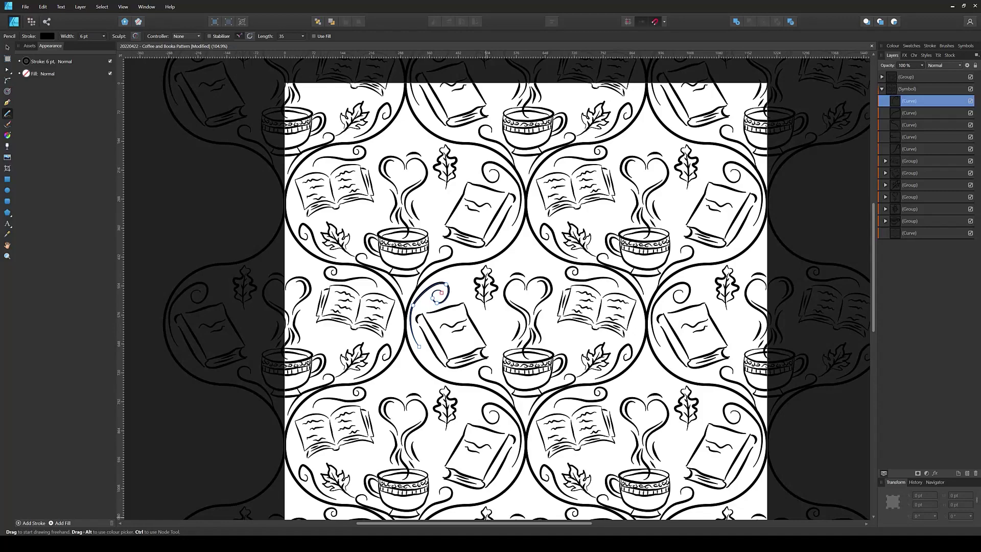
pyautogui.scroll(-1, 550, 474)
pyautogui.click(970, 233)
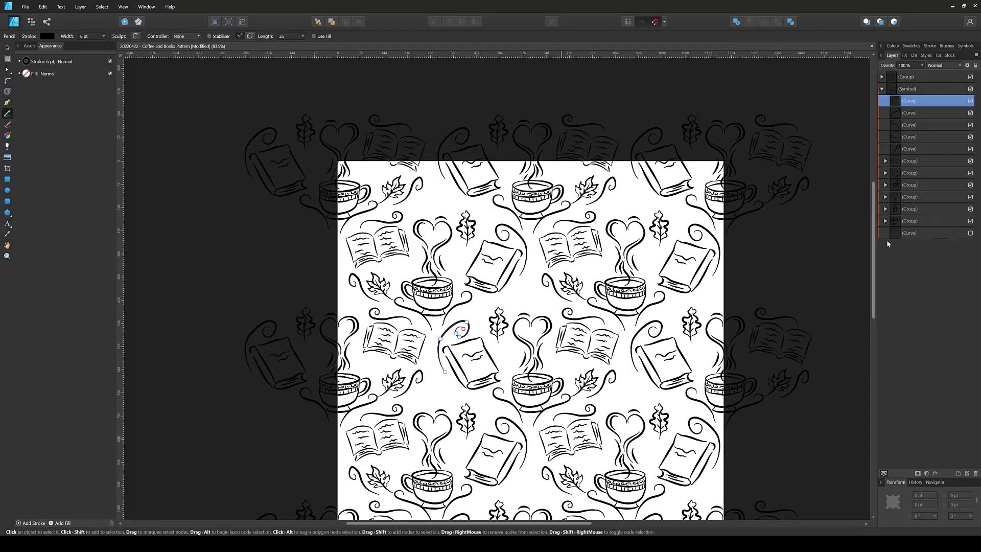
# - Select the three flourish curves and remove them from the tile
pyautogui.press('v')
pyautogui.scroll(1, 472, 291)
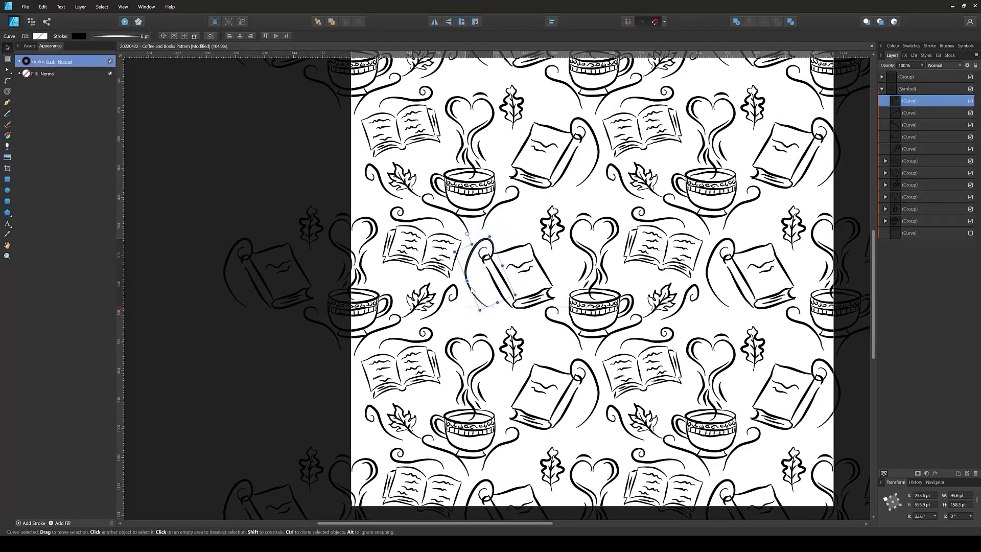
pyautogui.scroll(-1, 472, 290)
pyautogui.click(532, 409)
pyautogui.scroll(-1, 568, 417)
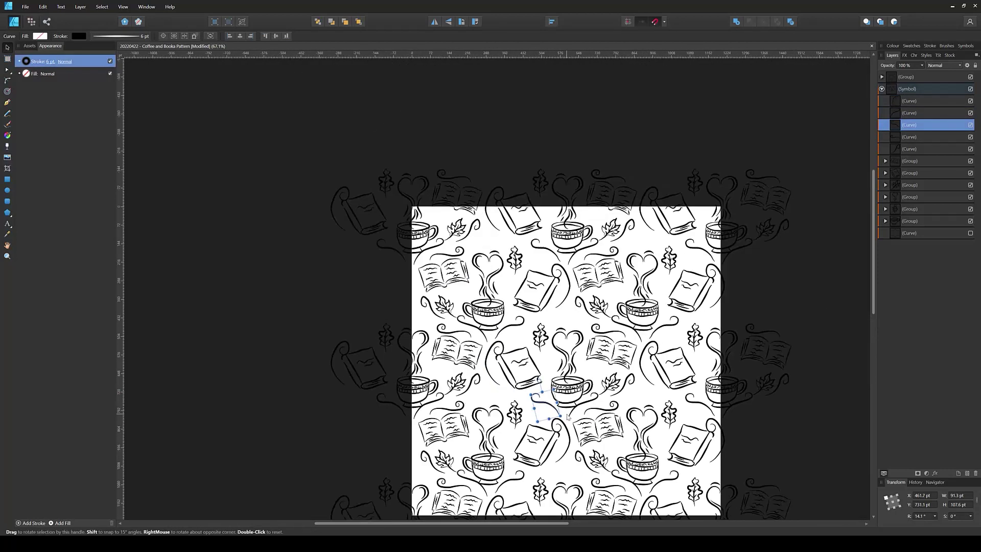
pyautogui.scroll(2, 567, 416)
pyautogui.click(910, 112)
pyautogui.keyDown('shift'); pyautogui.click(900, 136); pyautogui.keyUp('shift')
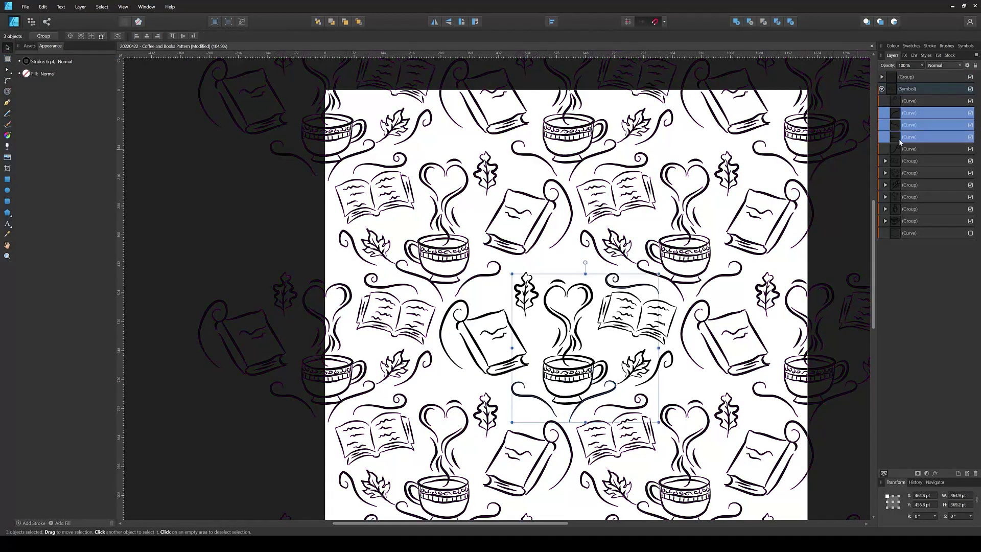
pyautogui.hotkey('ctrl', 'g')
# - Tilt the closed book, rotate the oak leaf about 40 degrees, and move the book nearer the cup
pyautogui.click(636, 316)
pyautogui.click(490, 342)
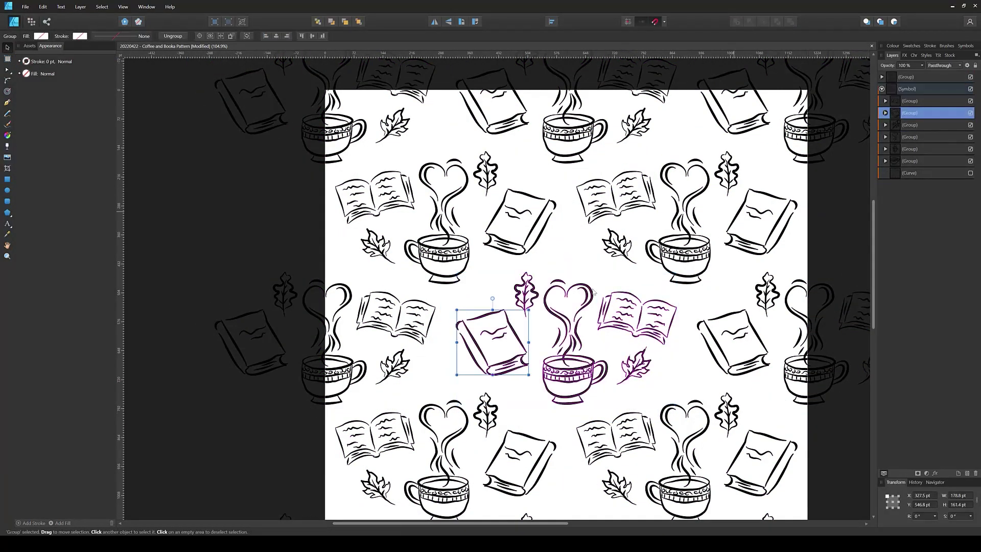
pyautogui.moveTo(491, 342); pyautogui.dragTo(486, 345)
pyautogui.click(527, 294)
pyautogui.moveTo(526, 263)
pyautogui.mouseDown()
pyautogui.moveTo(496, 266)
pyautogui.moveTo(517, 293)
pyautogui.mouseUp()
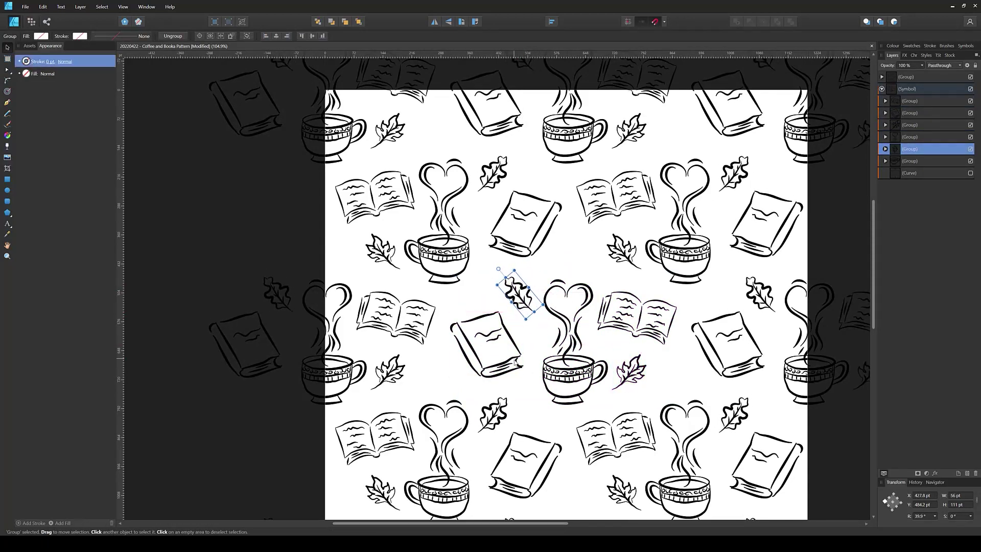
pyautogui.moveTo(516, 362); pyautogui.dragTo(548, 339)
# - Select the coffee cup with its heart steam, then show the large circle outlines again
pyautogui.scroll(-3, 511, 358)
pyautogui.scroll(2, 511, 357)
pyautogui.click(552, 357)
pyautogui.keyDown('shift'); pyautogui.click(552, 335); pyautogui.keyUp('shift')
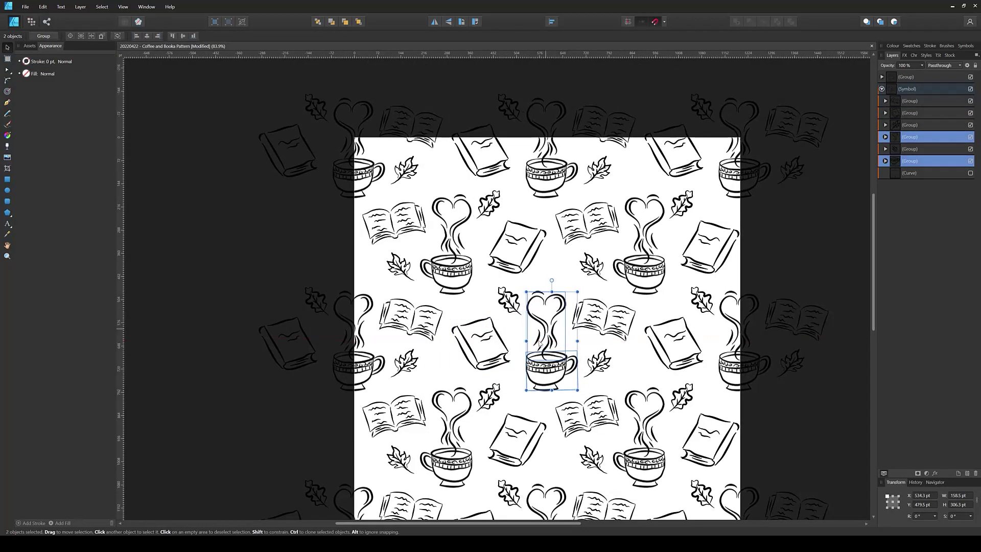
pyautogui.click(636, 327)
pyautogui.scroll(-1, 597, 409)
pyautogui.scroll(1, 550, 288)
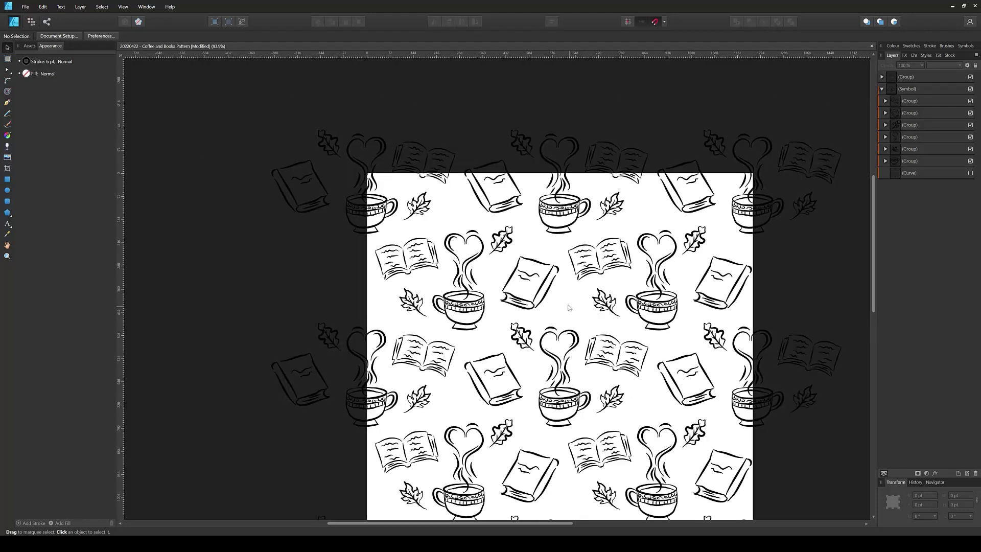
pyautogui.click(970, 173)
pyautogui.scroll(2, 559, 376)
# - Save the document and sketch small freehand pencil spirals beside the motifs
pyautogui.click(10, 126)
pyautogui.click(7, 113)
pyautogui.hotkey('ctrl', 's')
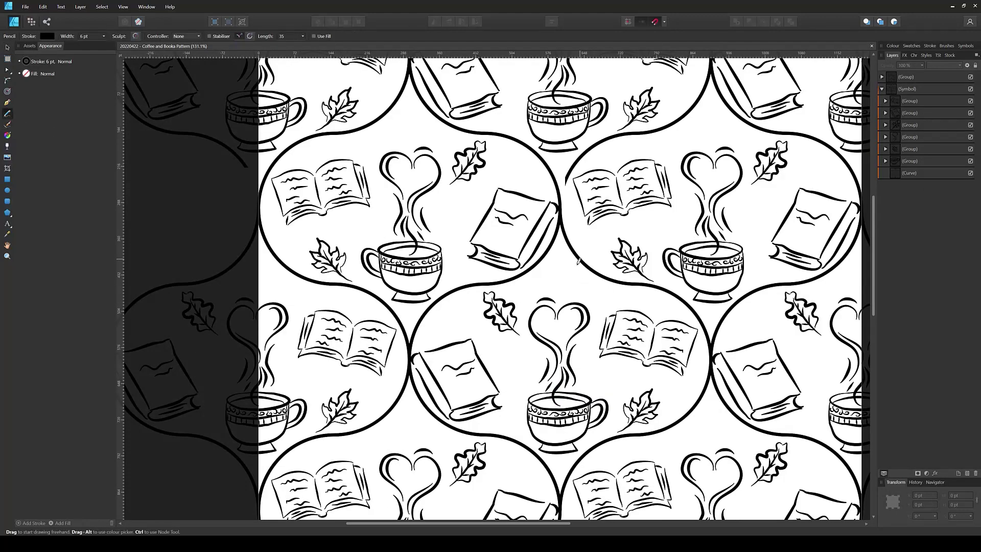
pyautogui.moveTo(561, 262); pyautogui.dragTo(558, 263)
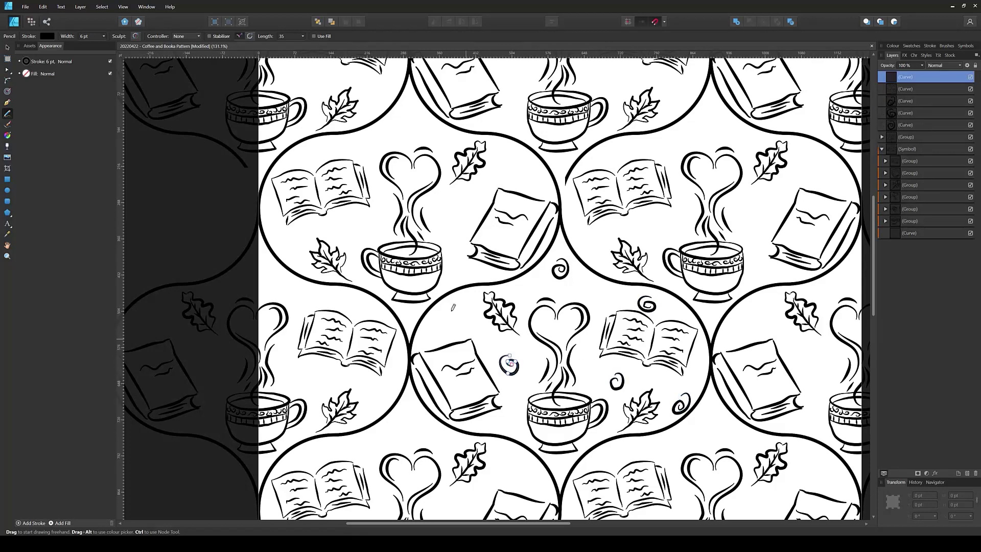
pyautogui.moveTo(444, 327); pyautogui.dragTo(482, 343)
pyautogui.scroll(-3, 494, 368)
# - Move the new spiral curves into the pattern symbol and check the individual spirals
pyautogui.press('v')
pyautogui.keyDown('shift'); pyautogui.click(909, 149); pyautogui.keyUp('shift')
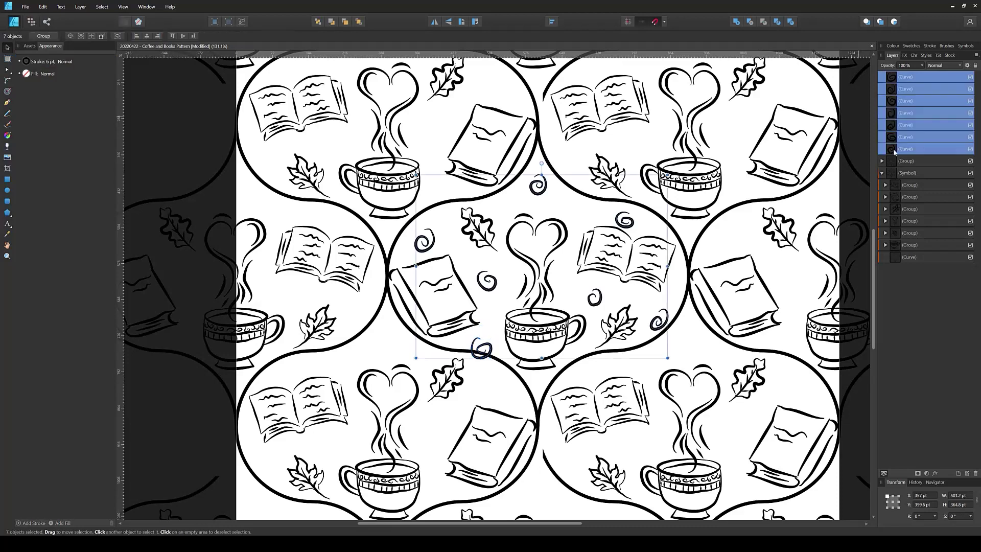
pyautogui.moveTo(909, 112); pyautogui.dragTo(907, 173)
pyautogui.scroll(-3, 508, 275)
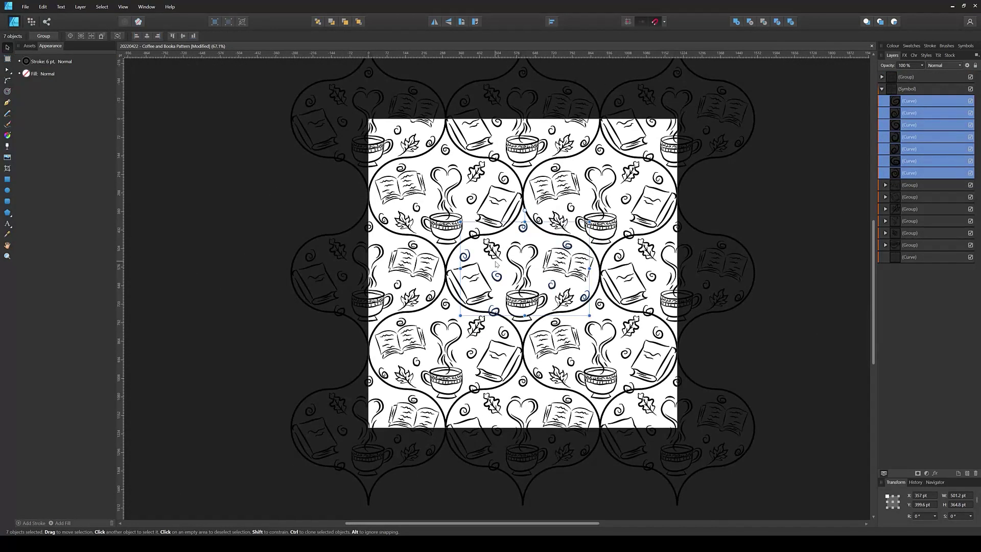
pyautogui.scroll(2, 496, 263)
pyautogui.click(493, 339)
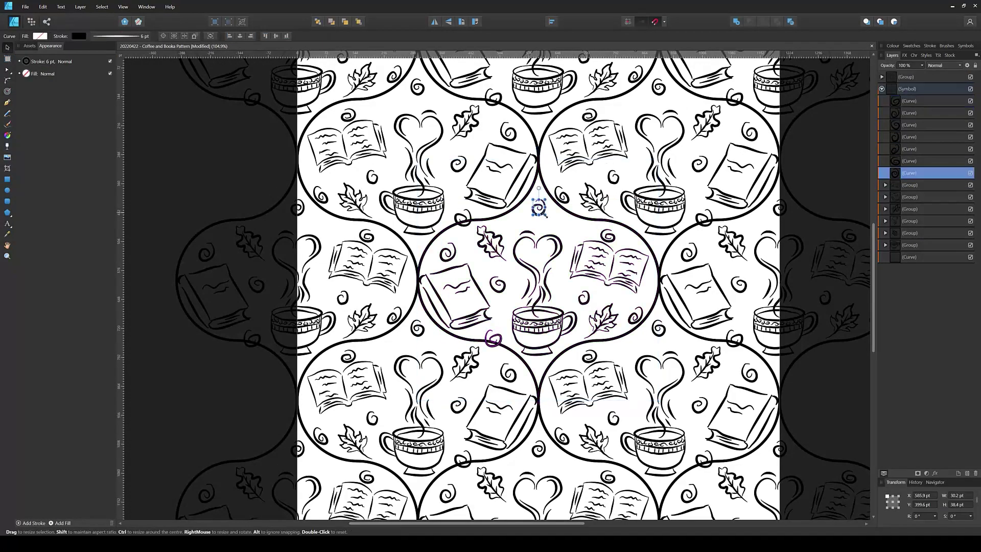
pyautogui.click(501, 290)
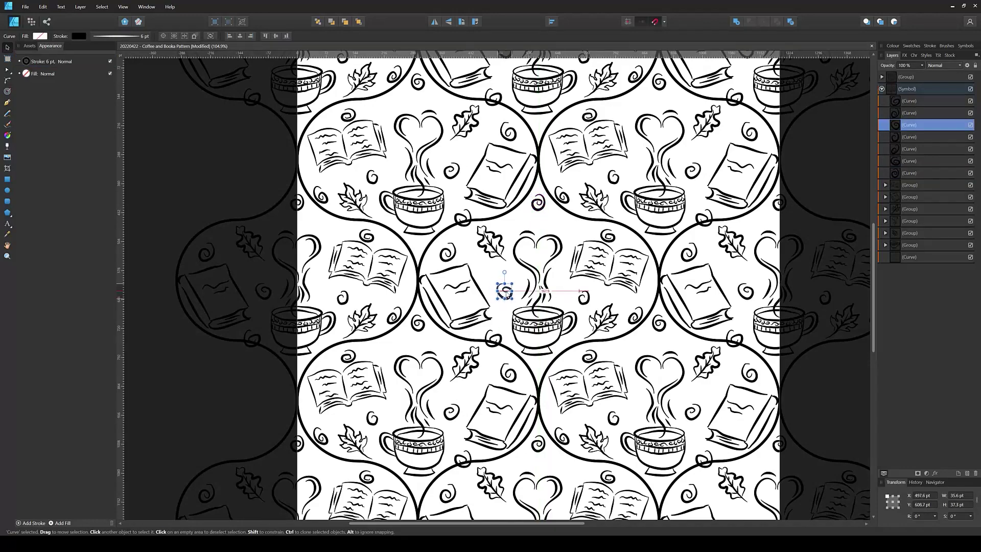
pyautogui.click(584, 296)
pyautogui.scroll(-2, 565, 242)
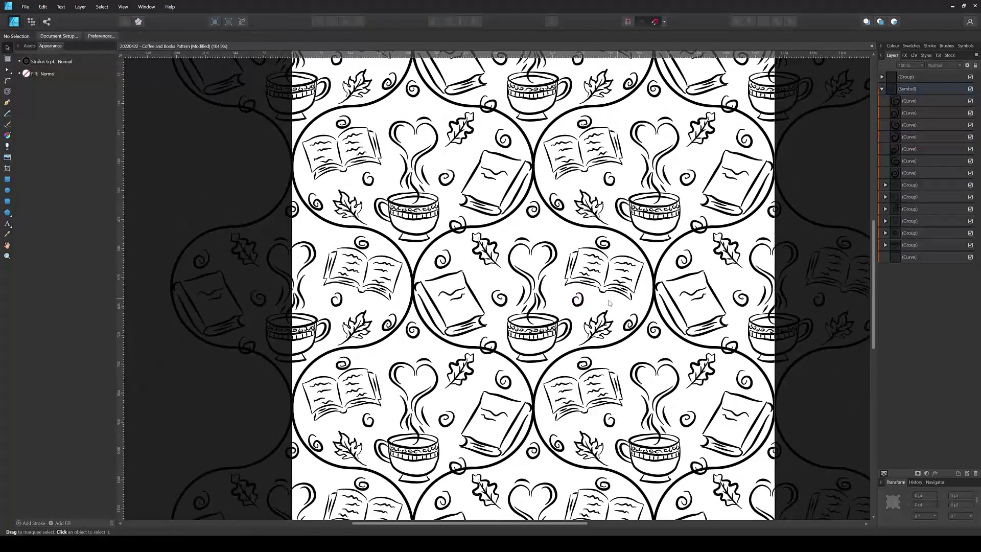
pyautogui.scroll(1, 585, 300)
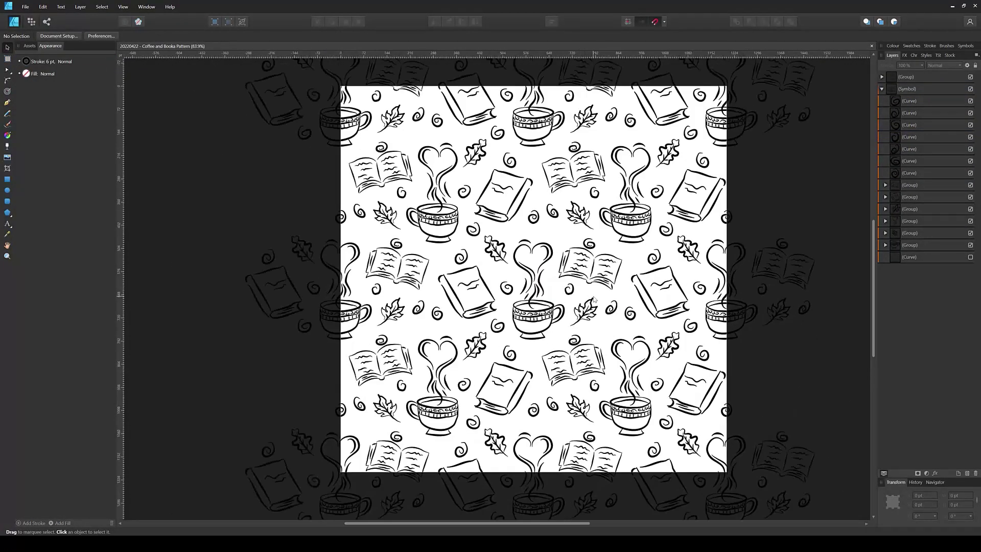
# - Draw a tile-sized rectangle behind the pattern and fill it pale grey-blue
pyautogui.press('m')
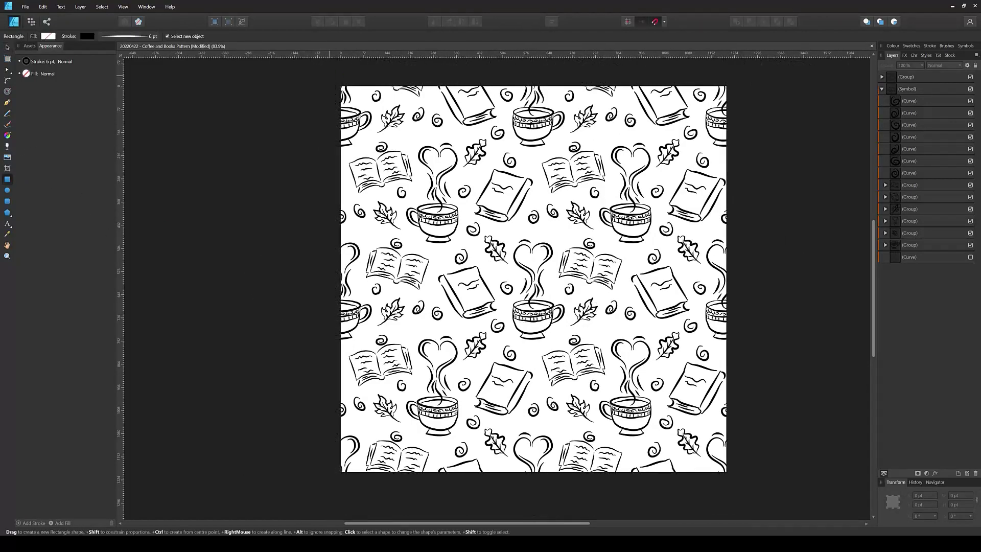
pyautogui.moveTo(334, 80); pyautogui.dragTo(733, 477)
pyautogui.hotkey('ctrl', 'shift', '[')
pyautogui.click(48, 36)
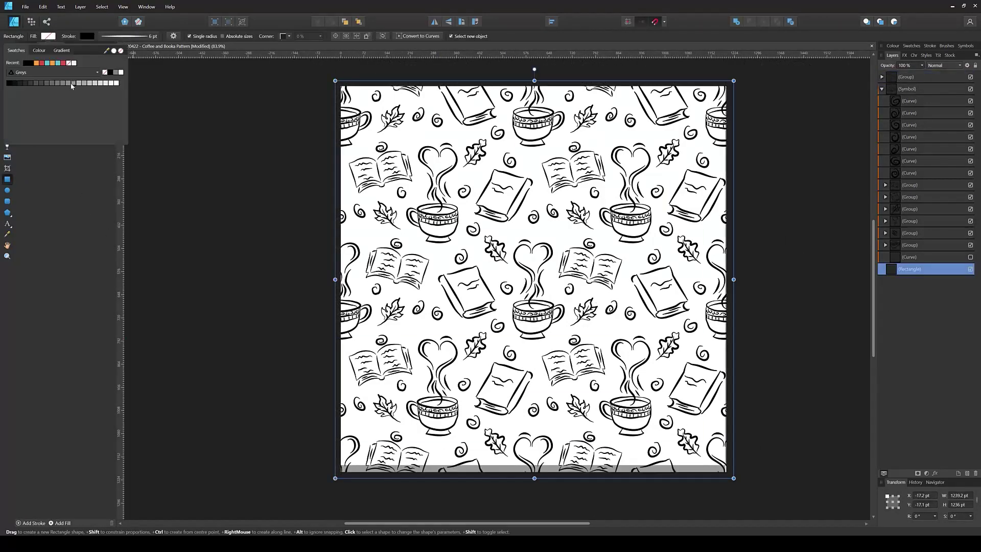
pyautogui.click(71, 82)
pyautogui.click(87, 36)
pyautogui.click(169, 50)
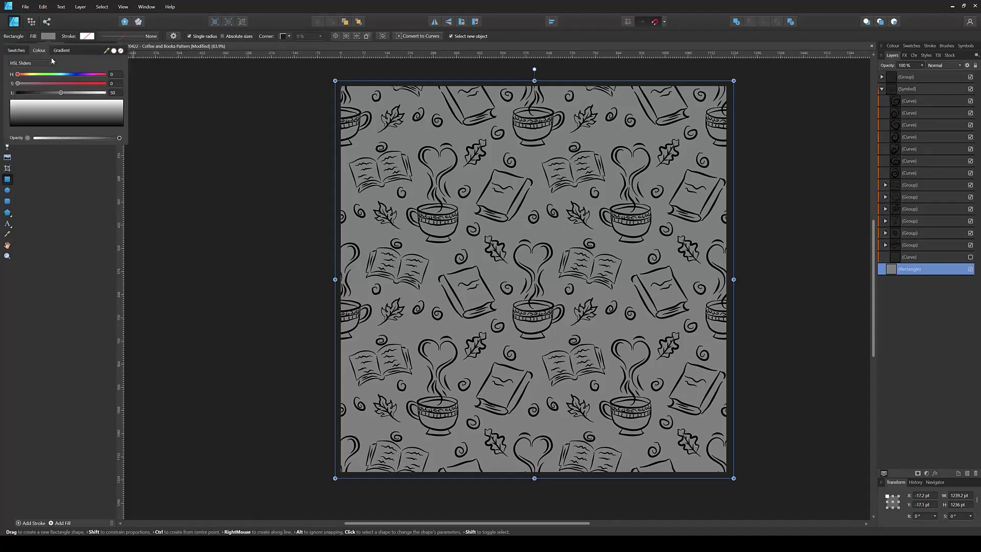
pyautogui.click(48, 36)
pyautogui.moveTo(16, 92)
pyautogui.mouseDown()
pyautogui.moveTo(82, 92)
pyautogui.moveTo(51, 83)
pyautogui.moveTo(101, 74)
pyautogui.moveTo(52, 86)
pyautogui.mouseUp()
pyautogui.click(65, 74)
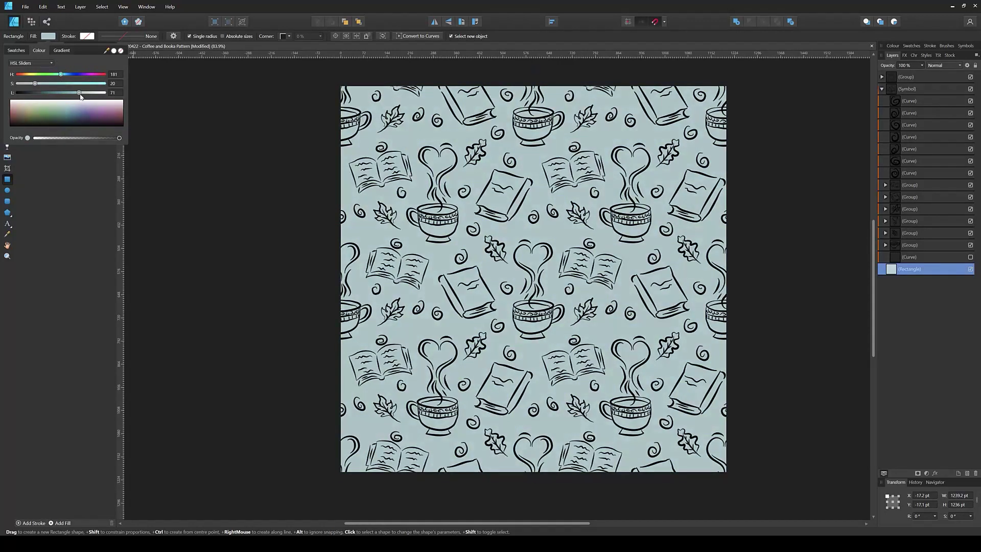
pyautogui.click(603, 318)
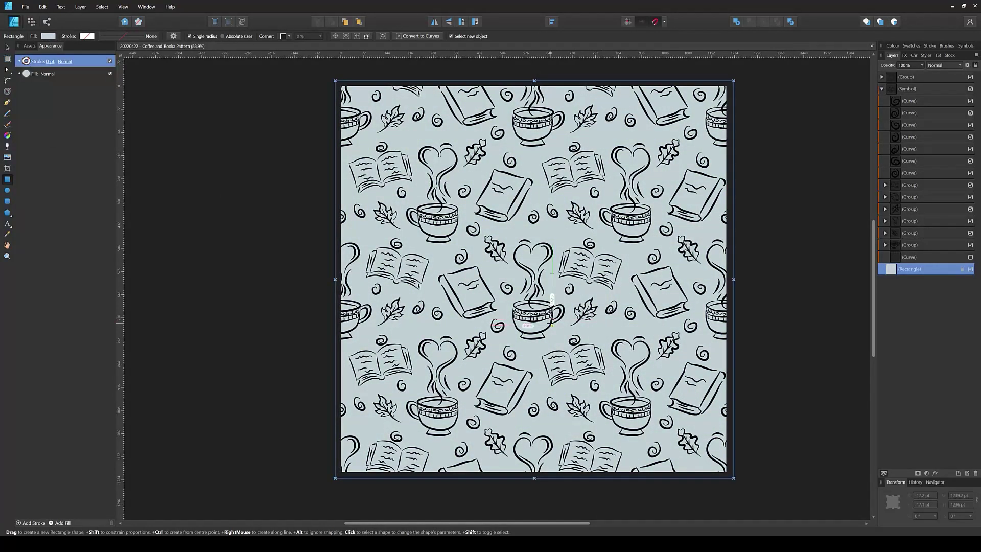
# - Clear the selection and show the stroke style options for width, cap, join and pressure
pyautogui.click(7, 102)
pyautogui.scroll(2, 535, 247)
pyautogui.scroll(2, 536, 247)
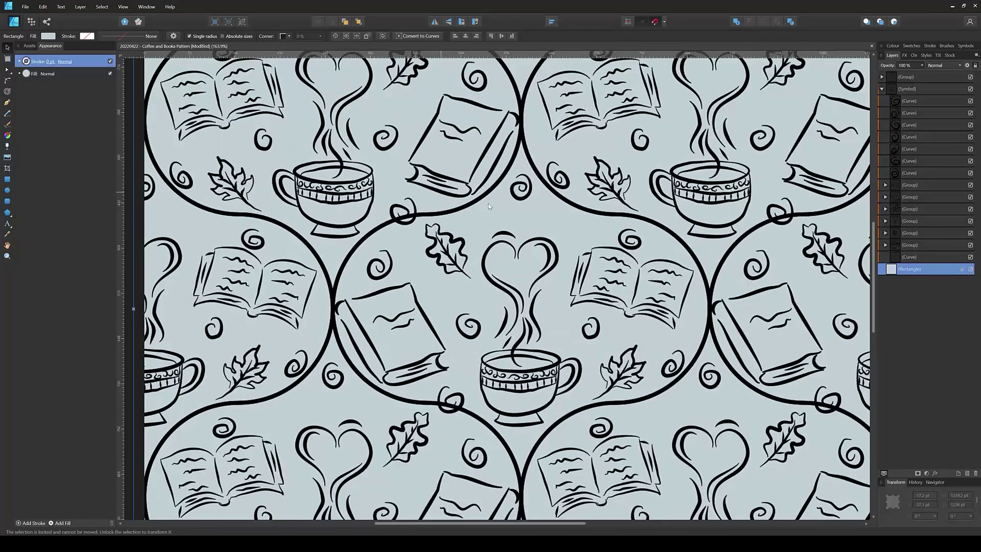
pyautogui.click(7, 114)
pyautogui.scroll(3, 564, 223)
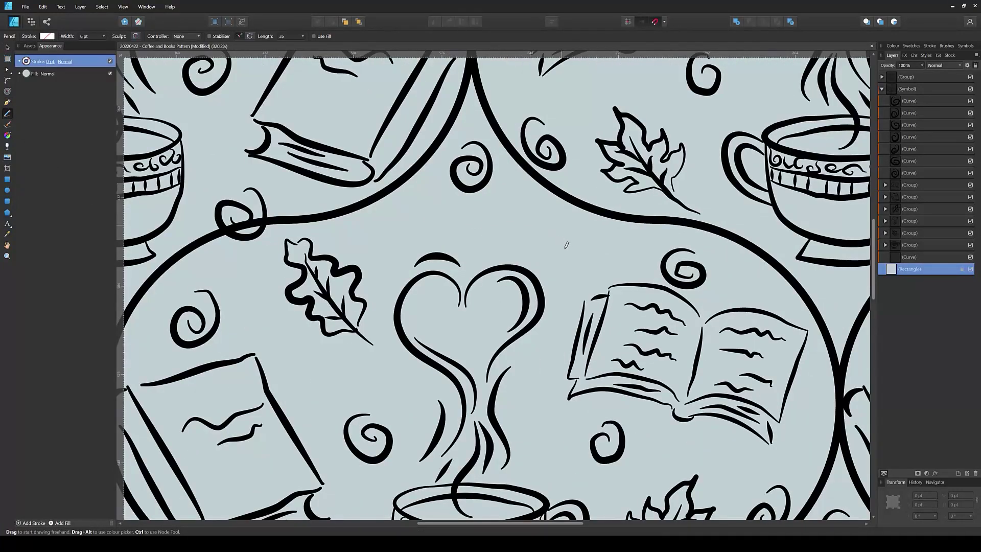
pyautogui.press('v')
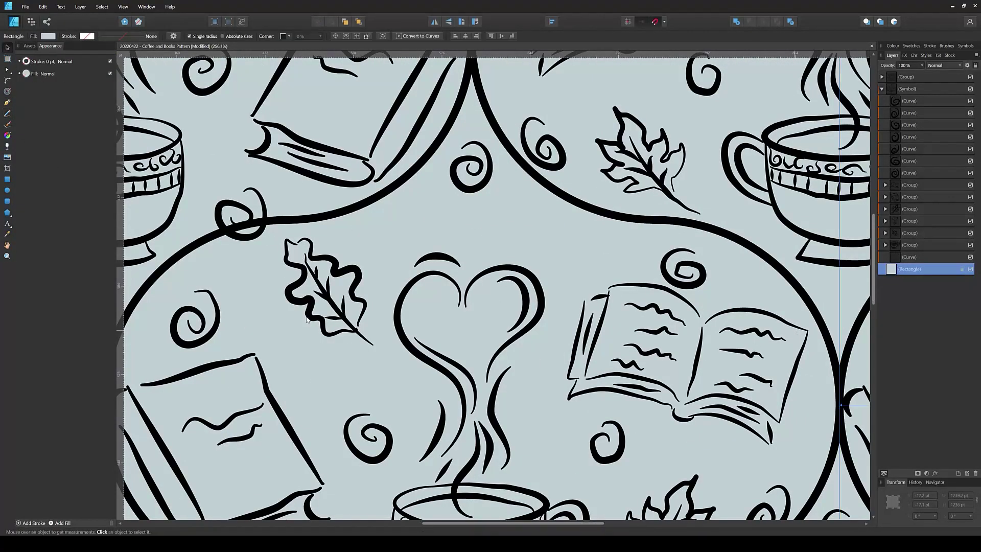
pyautogui.scroll(-2, 307, 320)
pyautogui.click(28, 74)
pyautogui.click(31, 62)
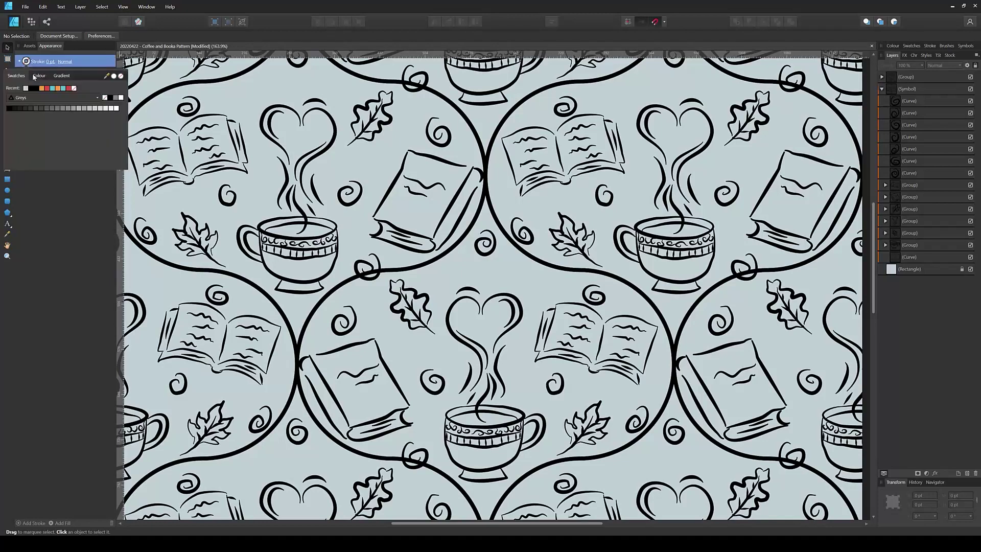
pyautogui.click(50, 67)
pyautogui.click(49, 64)
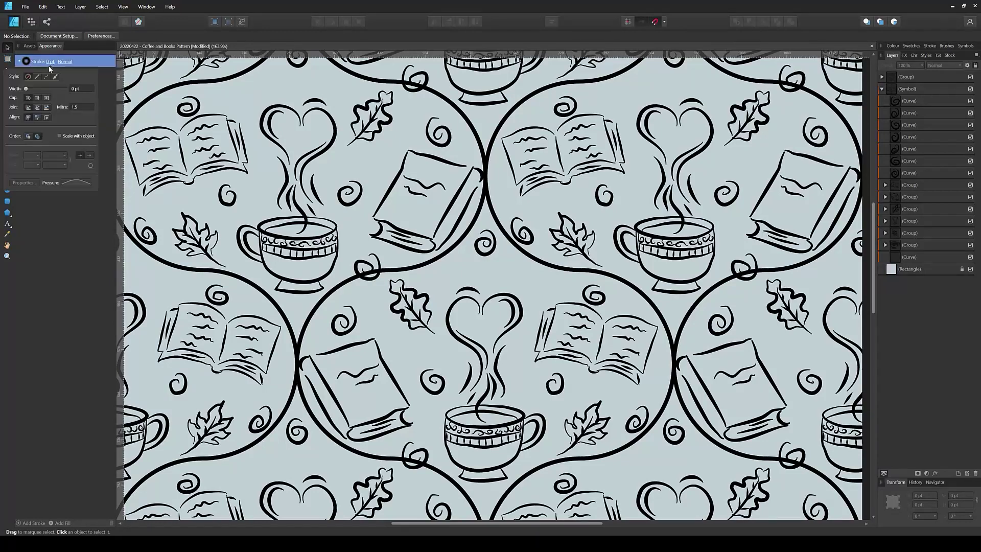
# - Sketch freehand pencil strokes for the coffee bean, including its right side
pyautogui.press('n')
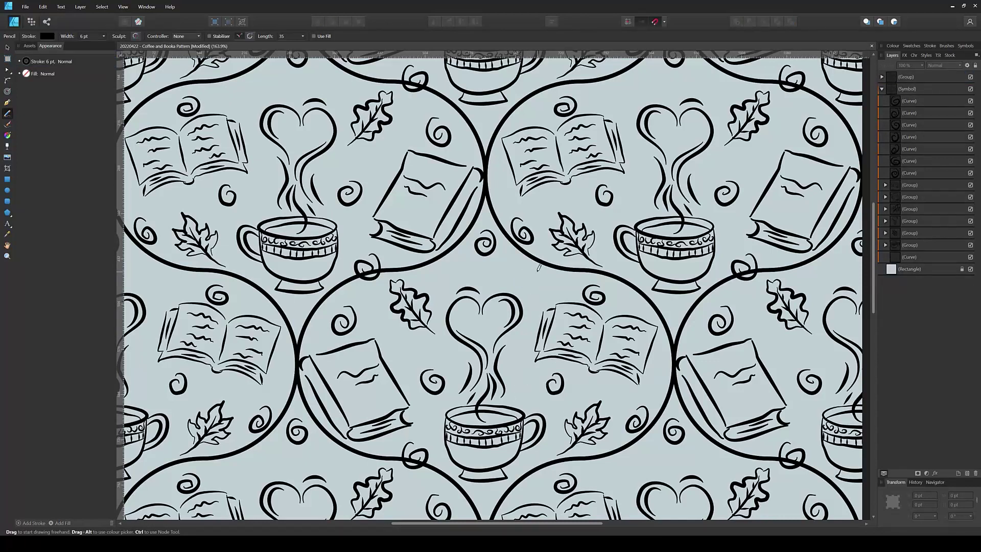
pyautogui.moveTo(538, 271); pyautogui.dragTo(541, 294)
pyautogui.scroll(3, 551, 285)
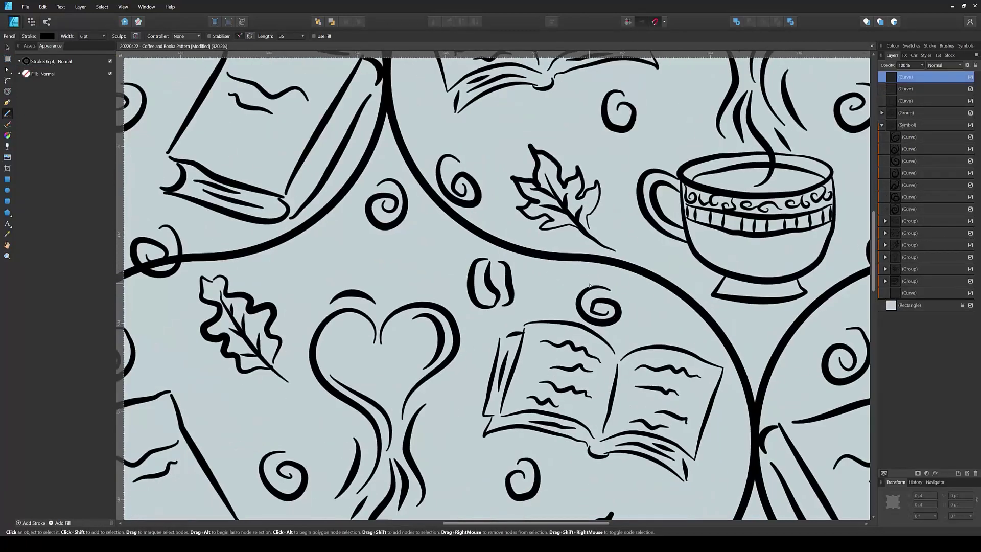
pyautogui.moveTo(500, 262); pyautogui.dragTo(498, 306)
# - Reshape the bean's middle S-curve with the Node tool
pyautogui.press('a')
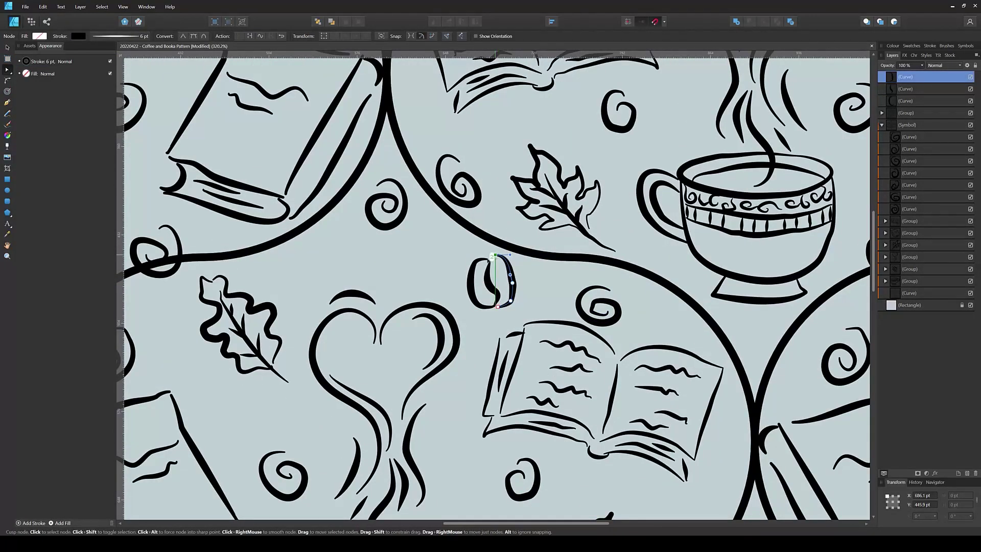
pyautogui.click(487, 276)
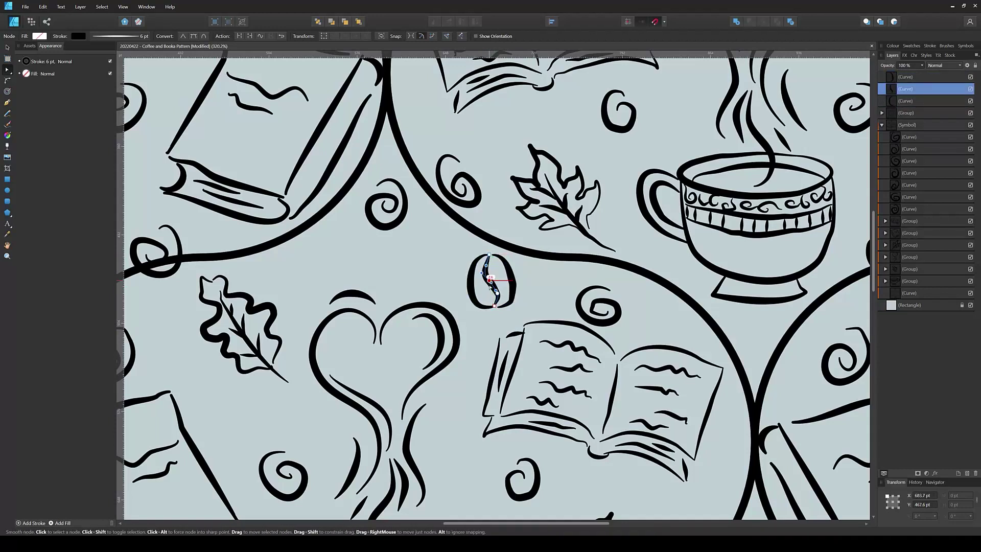
pyautogui.moveTo(489, 280); pyautogui.dragTo(493, 287)
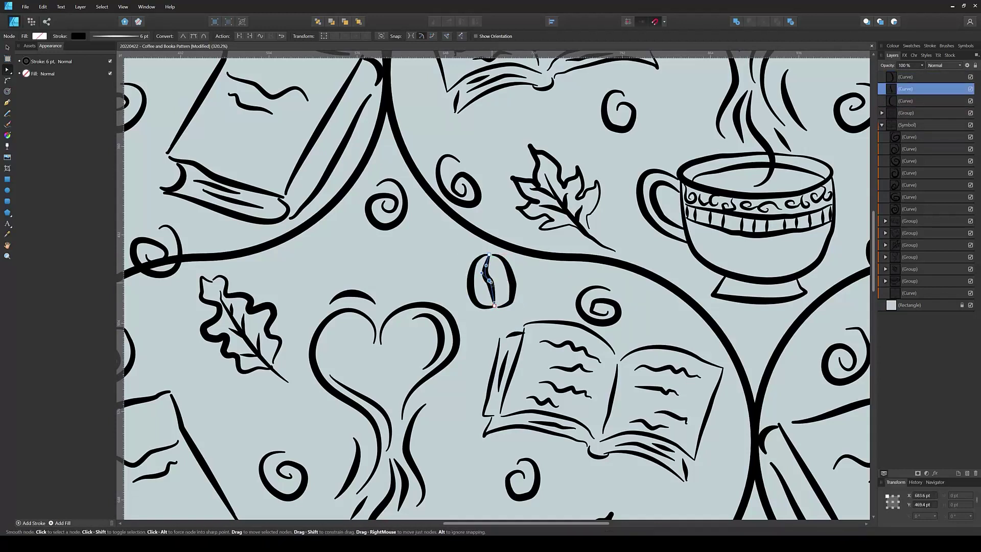
pyautogui.click(488, 305)
pyautogui.click(510, 305)
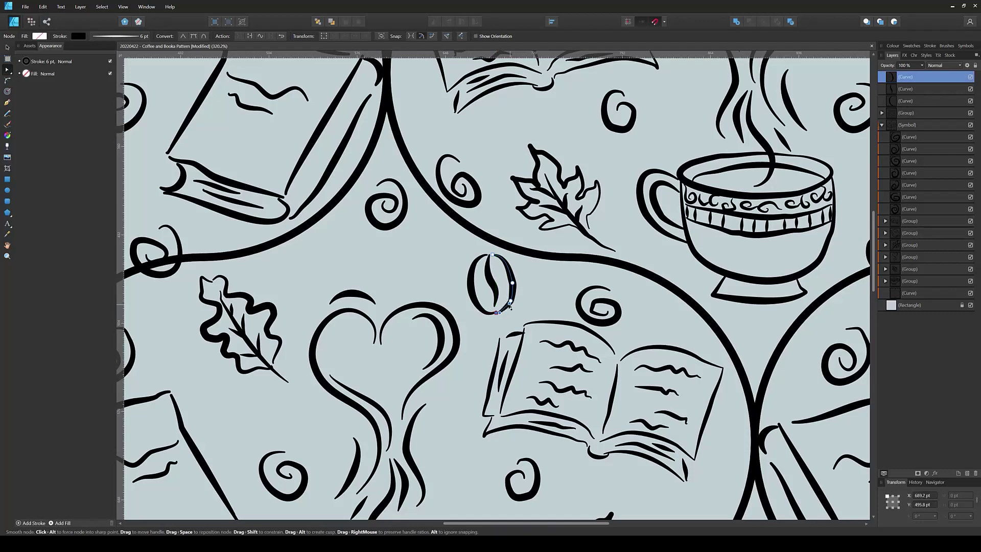
pyautogui.click(495, 318)
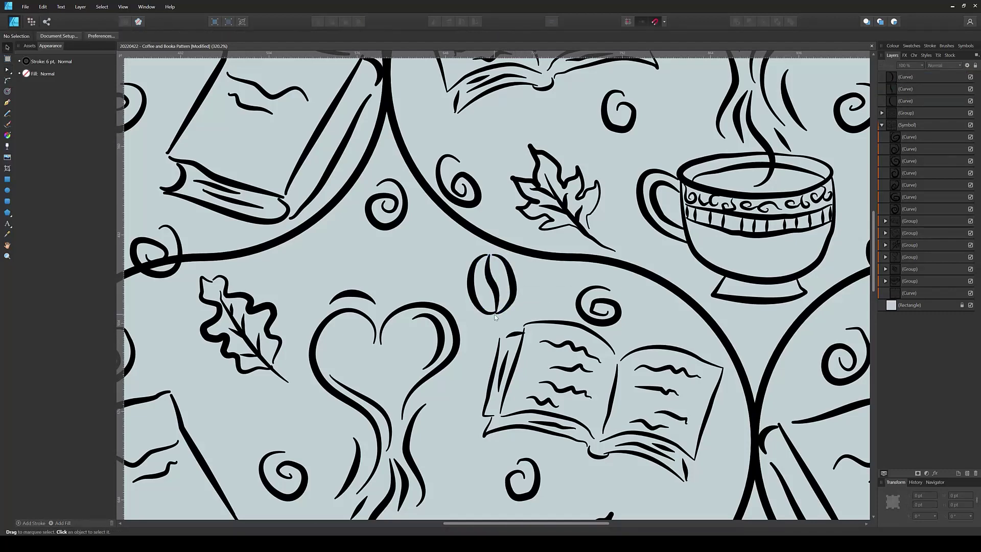
# - Select the bean's three curves and group them
pyautogui.scroll(-5, 494, 318)
pyautogui.click(915, 101)
pyautogui.keyDown('shift'); pyautogui.click(915, 76); pyautogui.keyUp('shift')
pyautogui.hotkey('ctrl', 'g')
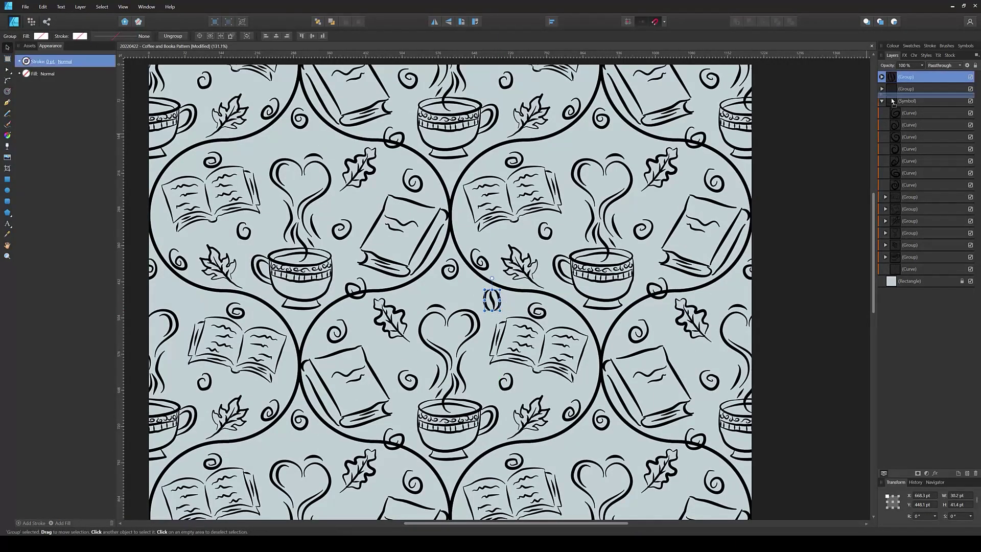
# - Put the bean group inside the repeating symbol, then add a tilted duplicate near the leaf
pyautogui.moveTo(892, 102); pyautogui.dragTo(895, 104)
pyautogui.moveTo(492, 300)
pyautogui.mouseDown()
pyautogui.moveTo(386, 359)
pyautogui.moveTo(566, 399)
pyautogui.moveTo(470, 474)
pyautogui.mouseUp()
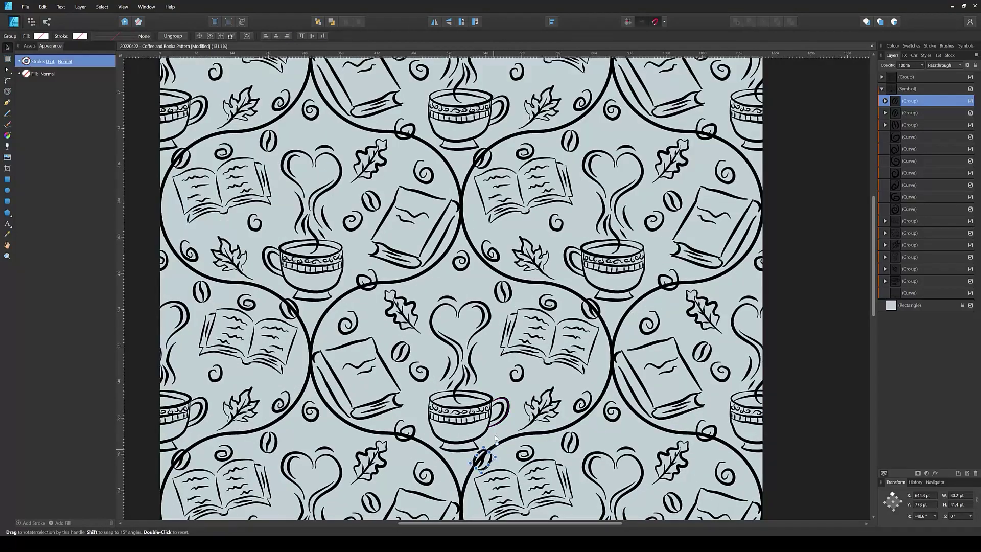
pyautogui.click(498, 295)
pyautogui.hotkey('ctrl', 'j')
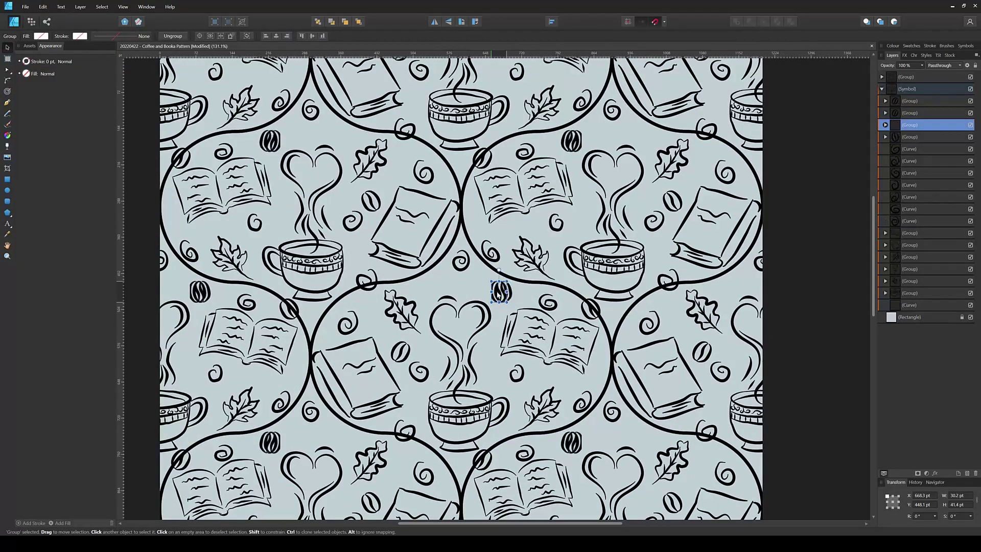
pyautogui.moveTo(498, 295)
pyautogui.mouseDown()
pyautogui.moveTo(428, 292)
pyautogui.moveTo(443, 275)
pyautogui.mouseUp()
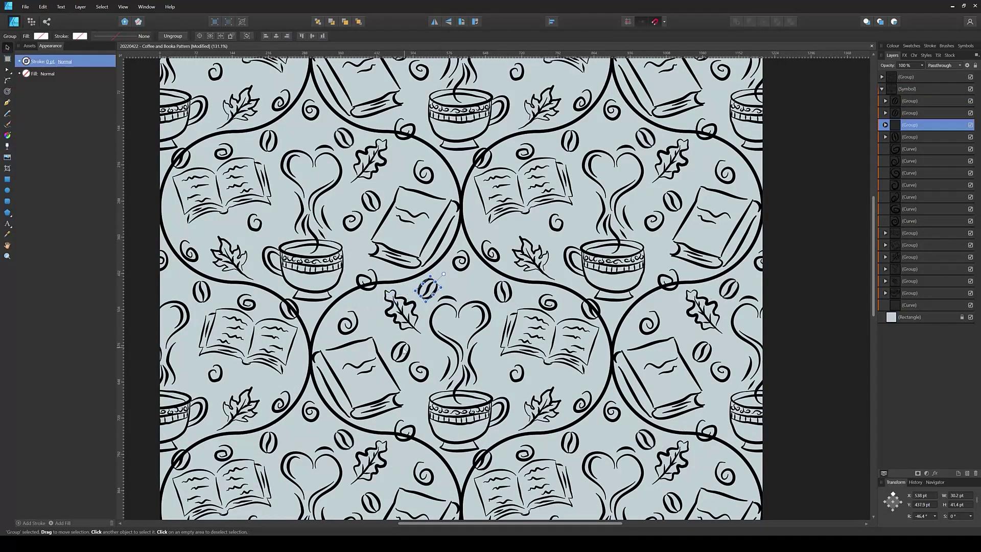
pyautogui.scroll(-1, 503, 378)
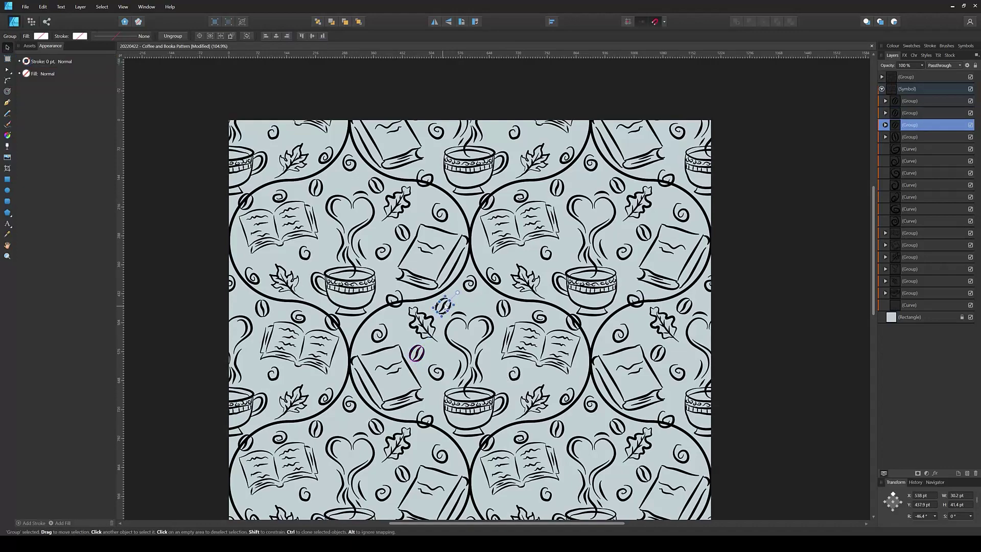
pyautogui.scroll(-1, 541, 356)
pyautogui.moveTo(541, 356); pyautogui.dragTo(529, 374)
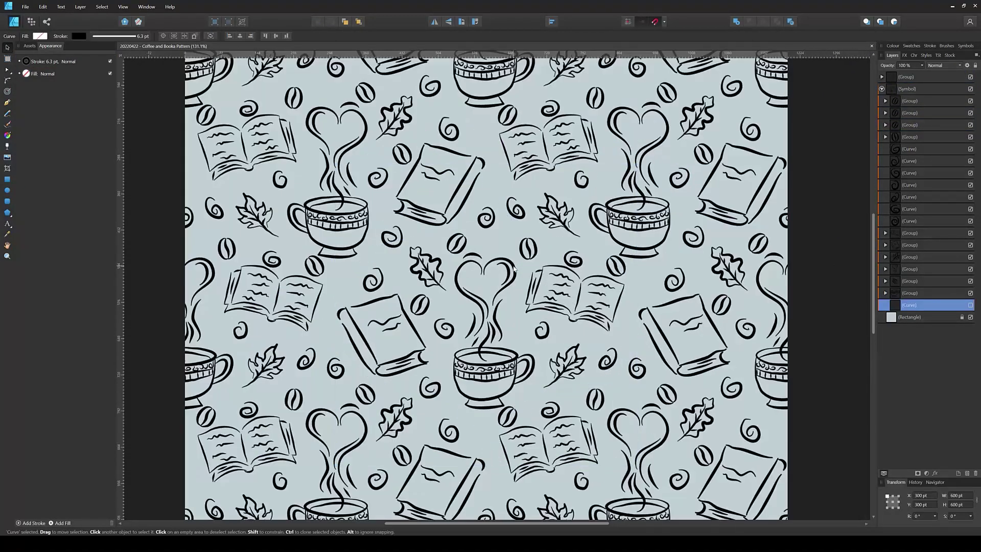
# - Draw a white-filled, strokeless Pen highlight inside the heart steam's right lobe
pyautogui.press('p')
pyautogui.scroll(1, 467, 452)
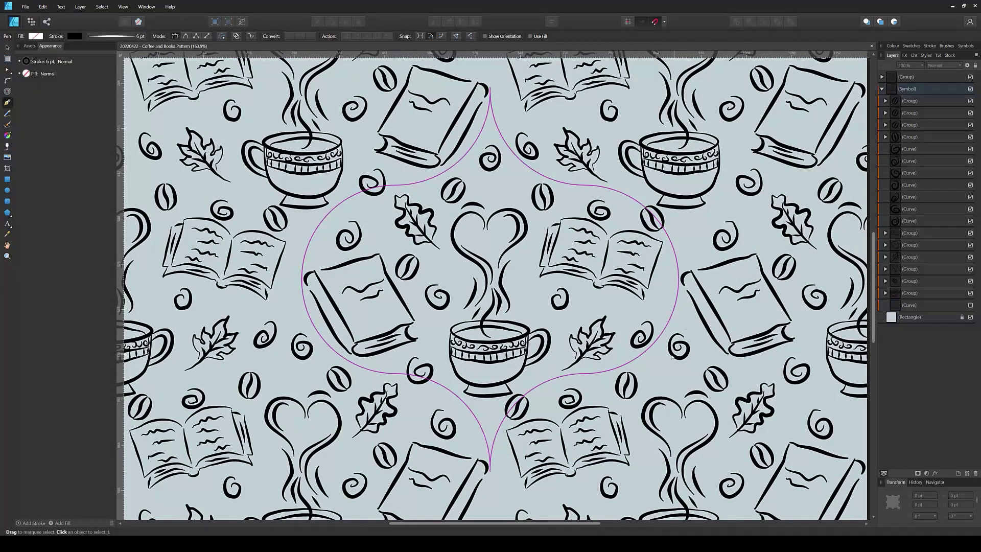
pyautogui.click(36, 35)
pyautogui.click(113, 36)
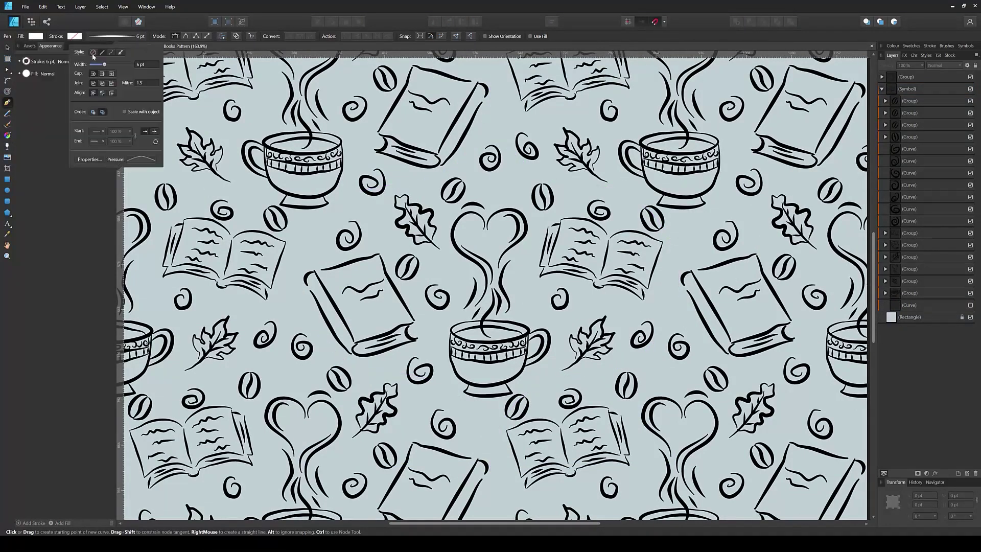
pyautogui.scroll(3, 491, 244)
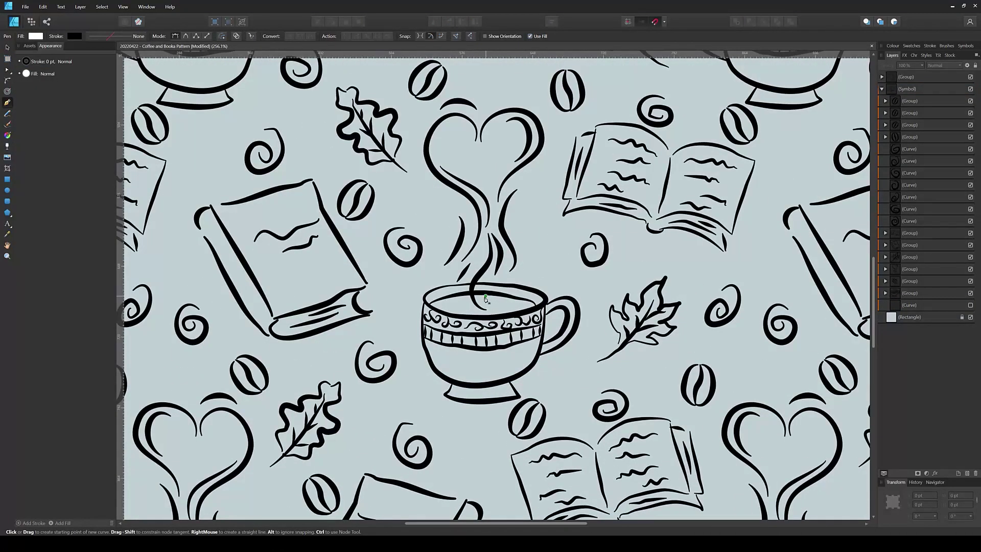
pyautogui.click(481, 142)
pyautogui.moveTo(533, 124); pyautogui.dragTo(547, 146)
pyautogui.moveTo(497, 180)
pyautogui.mouseDown()
pyautogui.moveTo(485, 197)
pyautogui.moveTo(533, 117)
pyautogui.moveTo(520, 135)
pyautogui.moveTo(499, 118)
pyautogui.mouseUp()
pyautogui.press('a')
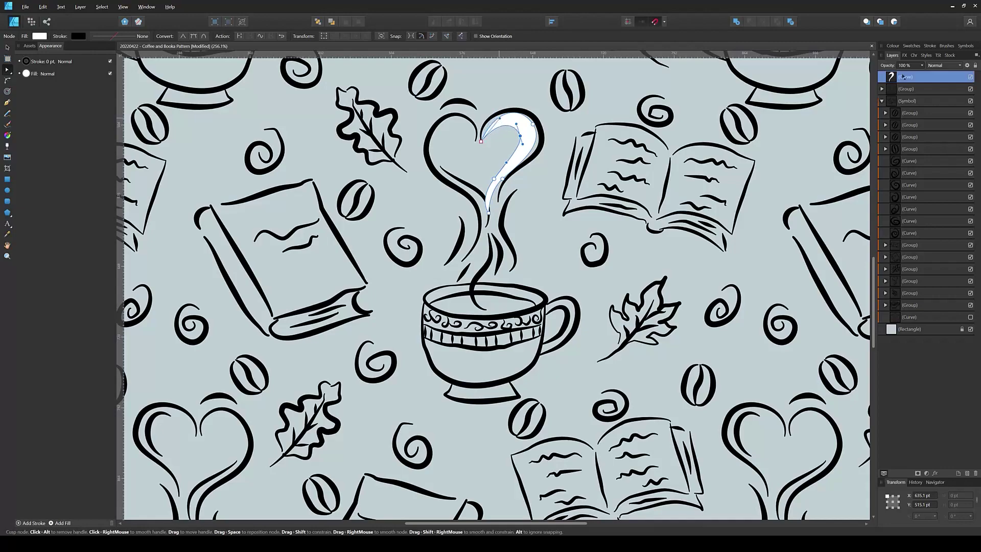
# - Move the highlight below the black linework and start a highlight in the heart's left lobe
pyautogui.moveTo(906, 76); pyautogui.dragTo(888, 317)
pyautogui.scroll(-5, 460, 230)
pyautogui.scroll(5, 460, 204)
pyautogui.press('p')
pyautogui.click(458, 216)
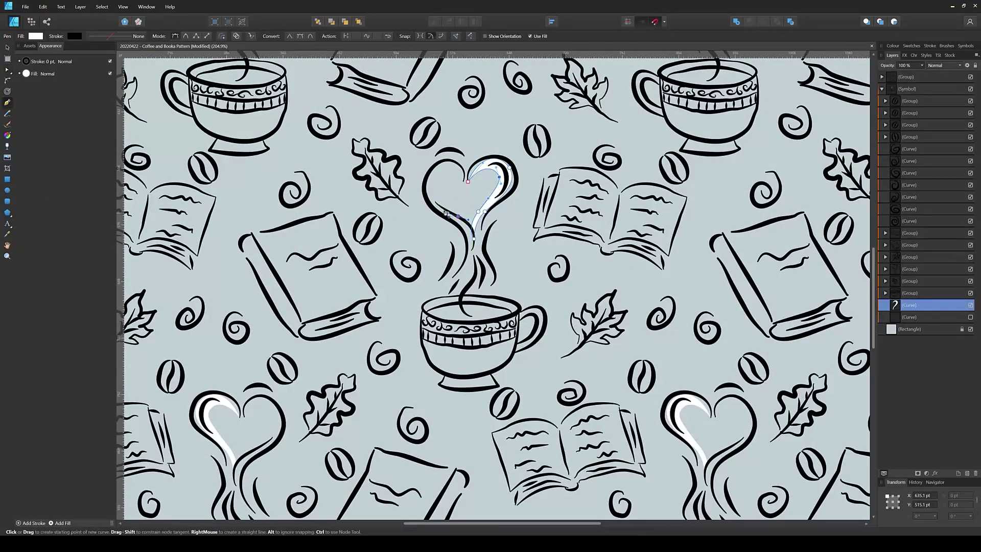
pyautogui.moveTo(435, 179); pyautogui.dragTo(428, 193)
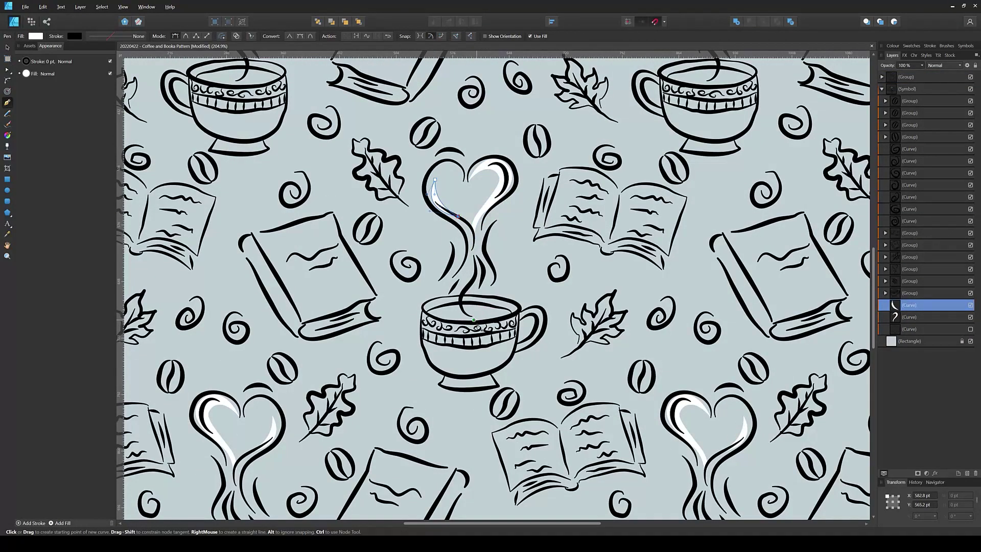
# - Draw white highlights across the cup's band and inside its handle
pyautogui.moveTo(434, 339); pyautogui.dragTo(435, 340)
pyautogui.click(519, 325)
pyautogui.click(497, 341)
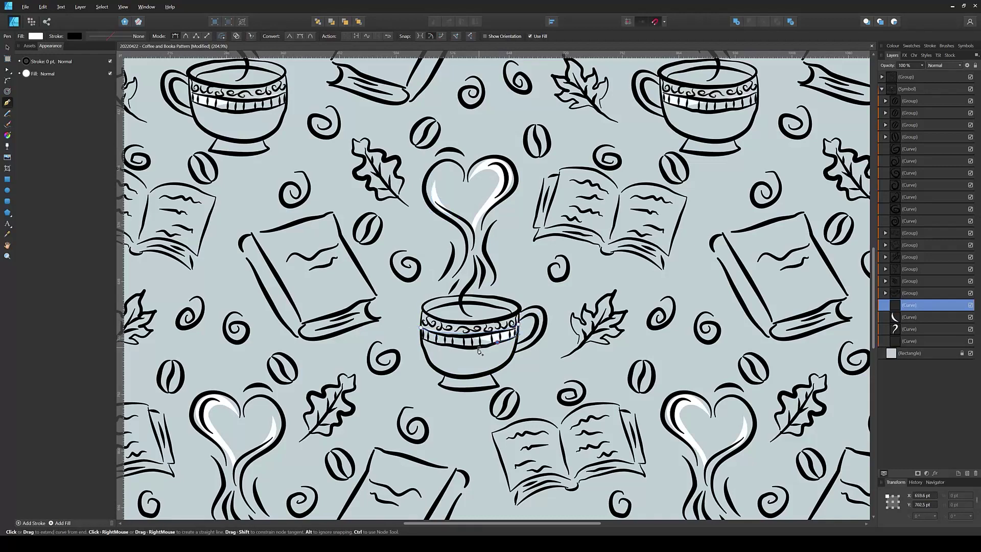
pyautogui.click(428, 342)
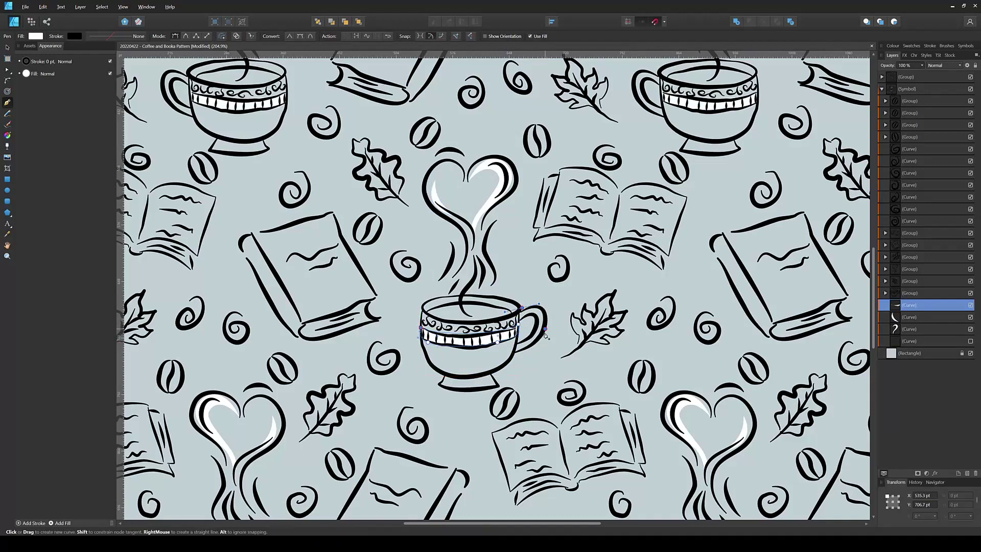
pyautogui.click(512, 351)
pyautogui.click(513, 308)
# - Draw a white highlight across the open book's pages, from right page to spine to left page
pyautogui.press('a')
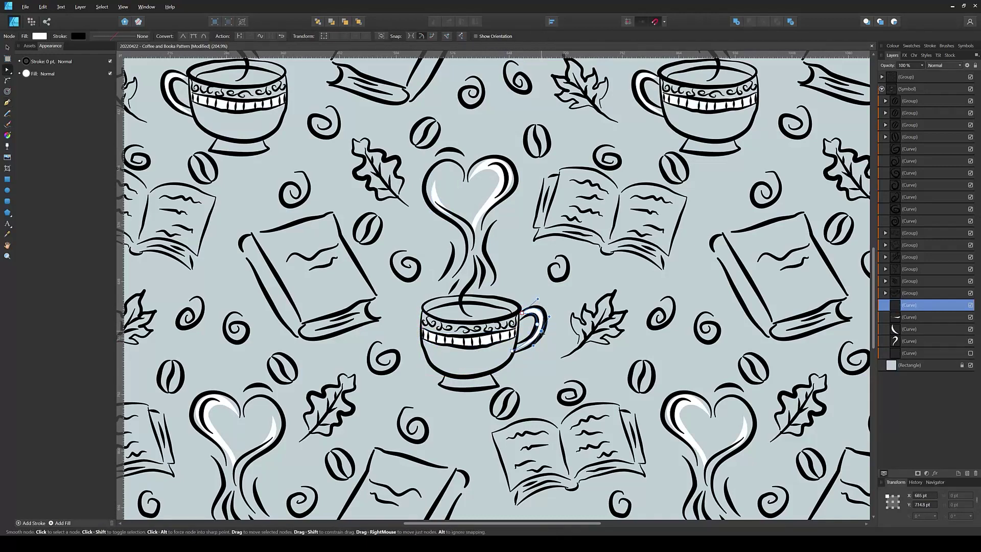
pyautogui.hotkey('ctrl', '0')
pyautogui.scroll(3, 477, 356)
pyautogui.press('p')
pyautogui.scroll(3, 477, 357)
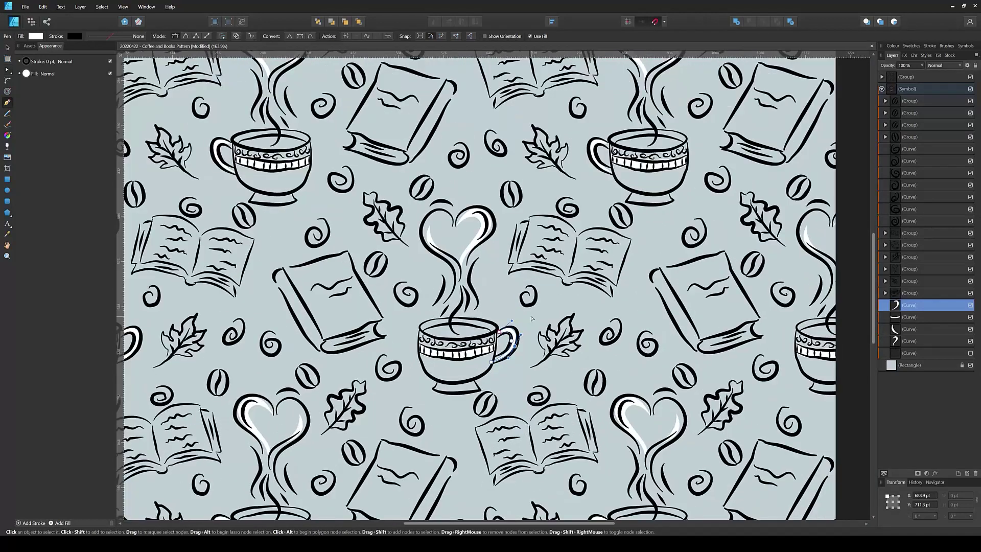
pyautogui.moveTo(651, 227); pyautogui.dragTo(661, 241)
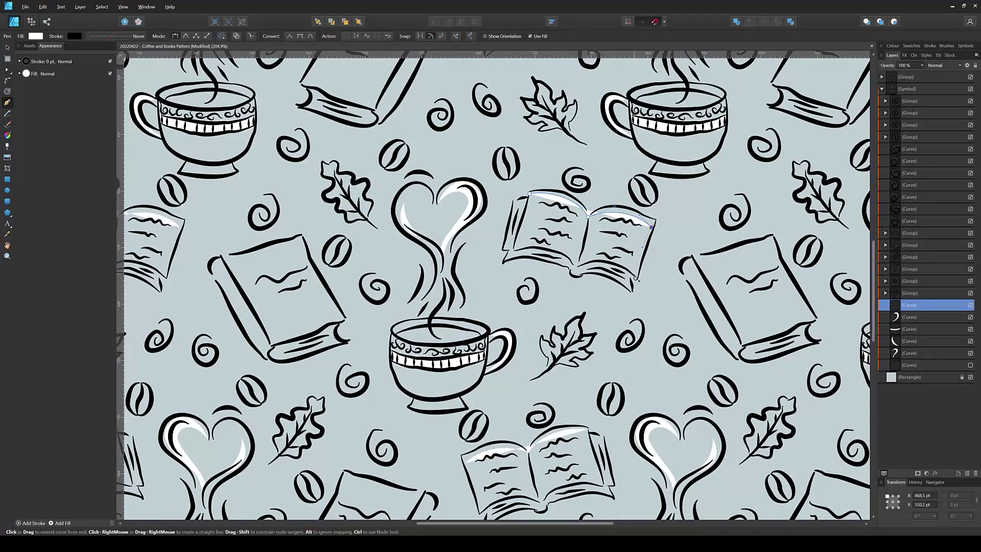
pyautogui.click(636, 276)
pyautogui.click(586, 262)
pyautogui.moveTo(519, 243); pyautogui.dragTo(523, 234)
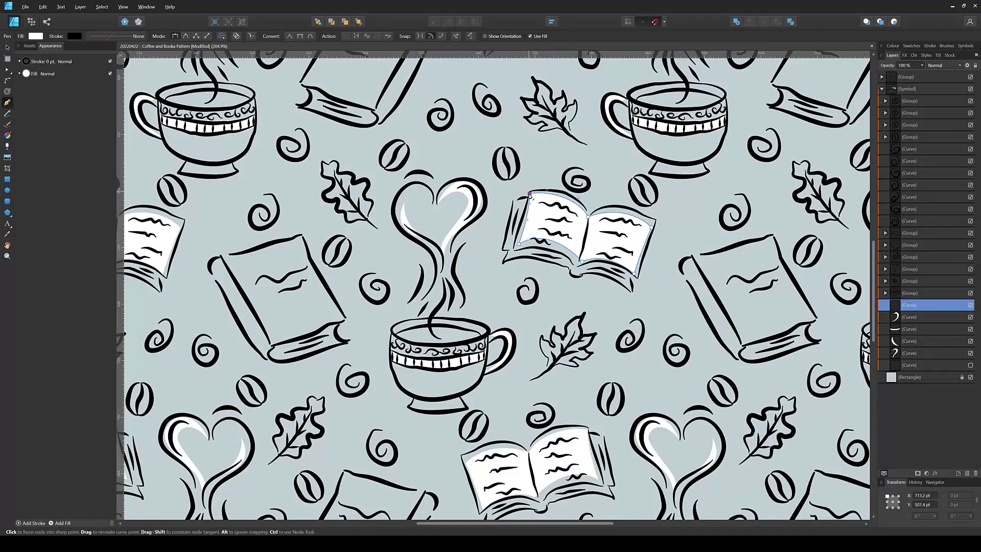
pyautogui.press('a')
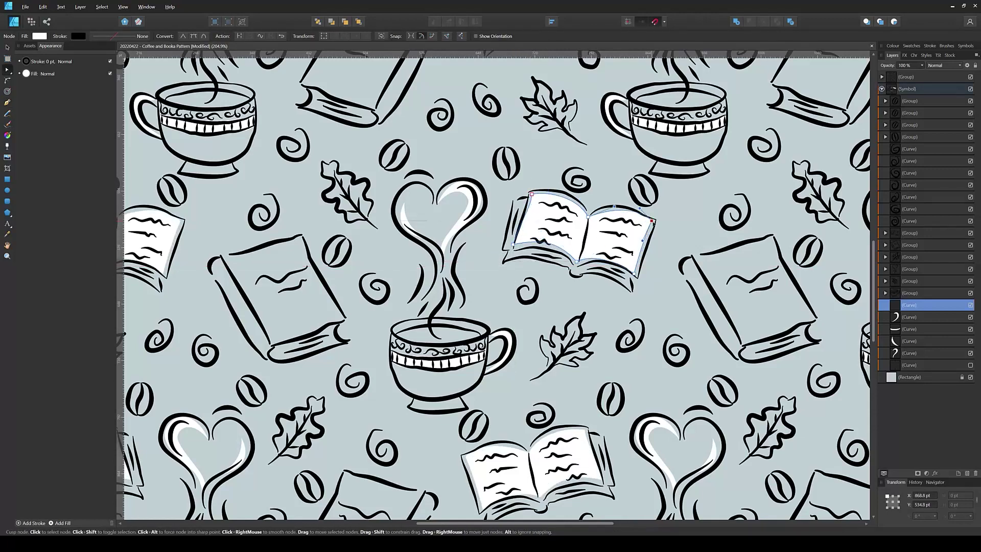
# - Add a white highlight fill on the closed book's page edge
pyautogui.press('p')
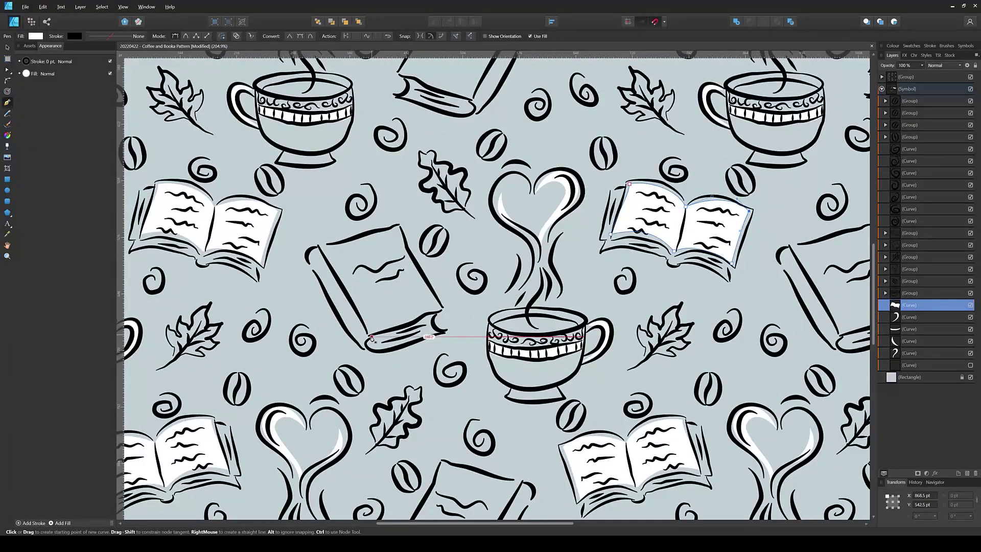
pyautogui.click(441, 318)
pyautogui.click(366, 343)
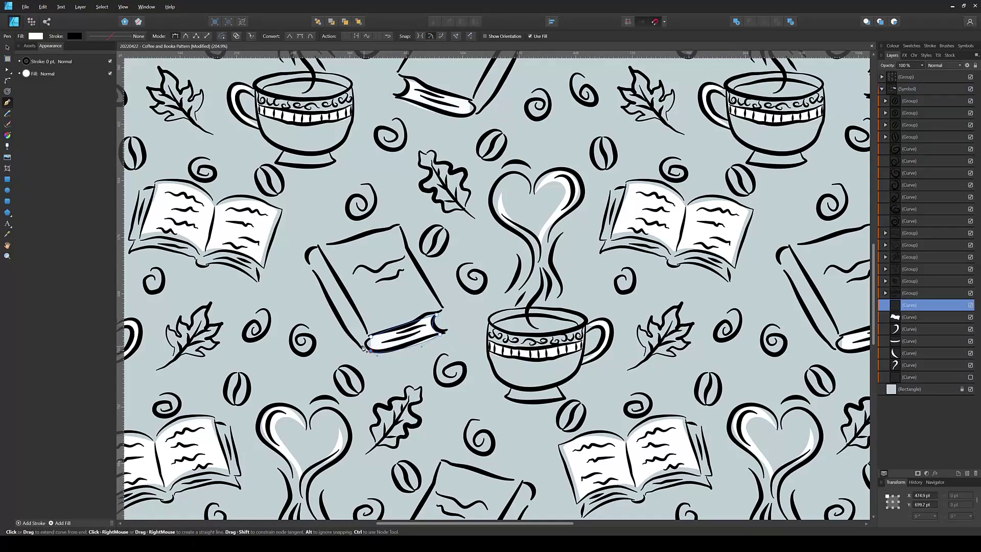
# - Draw a white highlight curve along the cup rim and nudge its end node lower
pyautogui.press('a')
pyautogui.hotkey('ctrl', '0')
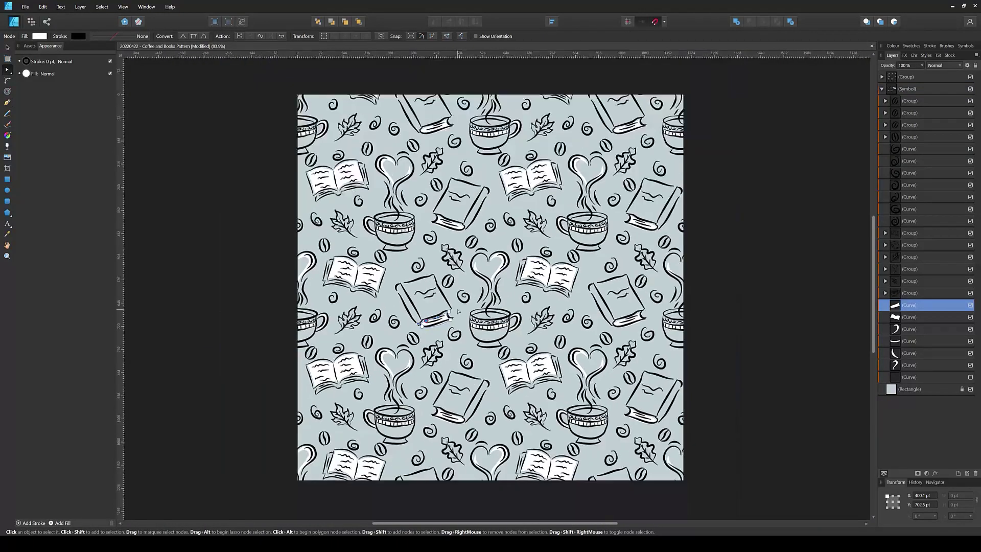
pyautogui.press('p')
pyautogui.scroll(5, 455, 322)
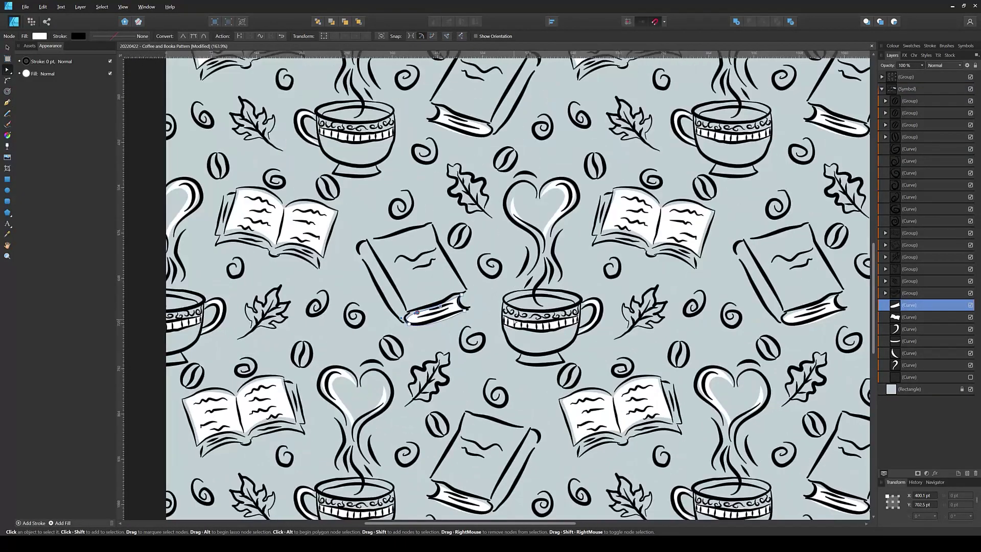
pyautogui.click(586, 295)
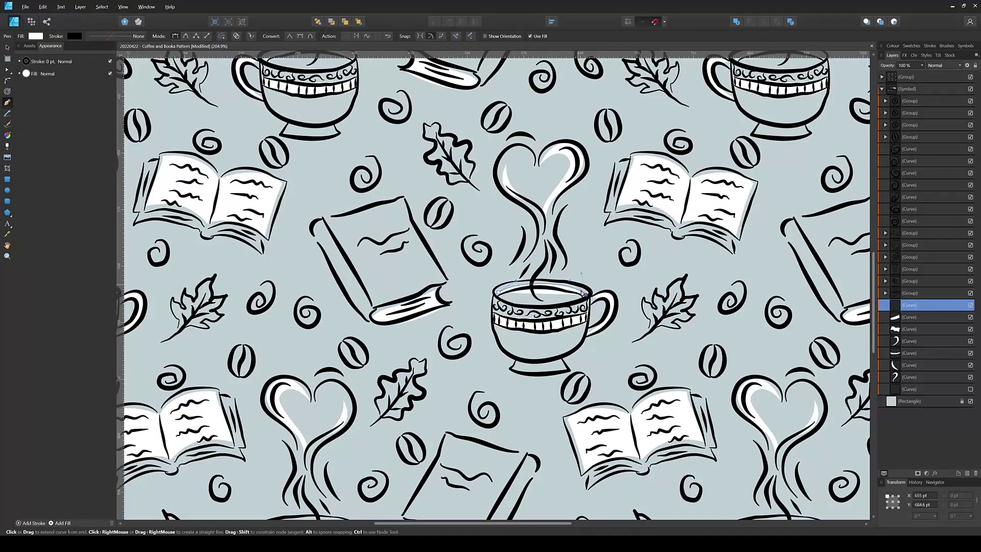
pyautogui.press('a')
pyautogui.click(496, 295)
pyautogui.moveTo(586, 295); pyautogui.dragTo(588, 298)
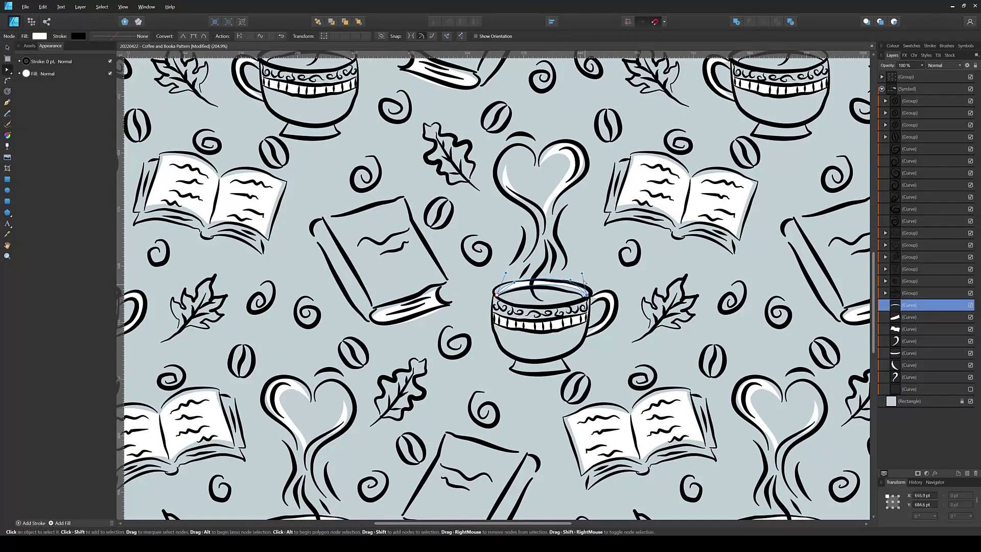
pyautogui.scroll(-5, 498, 275)
pyautogui.scroll(4, 498, 280)
# - Add white highlight curves on the steam and two nearby swirls
pyautogui.press('p')
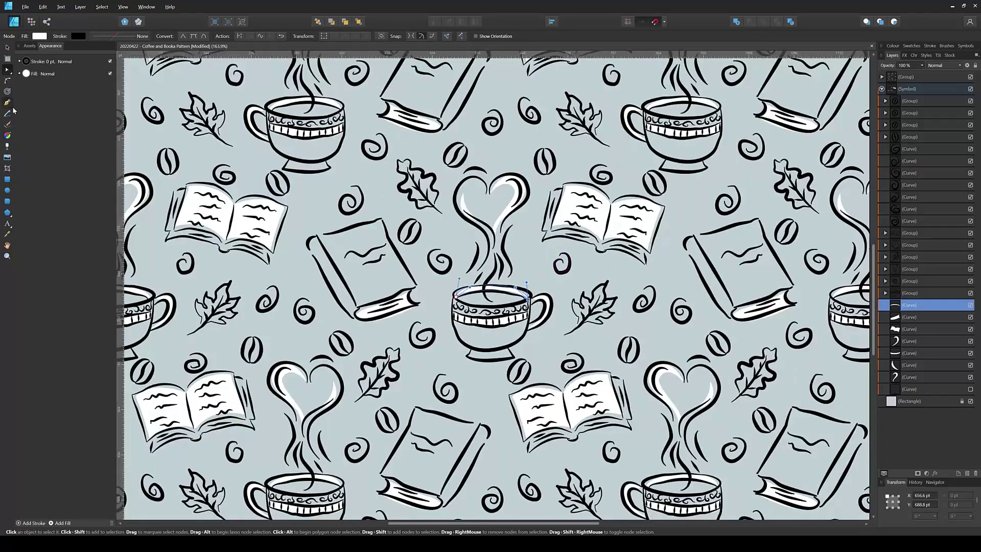
pyautogui.click(496, 251)
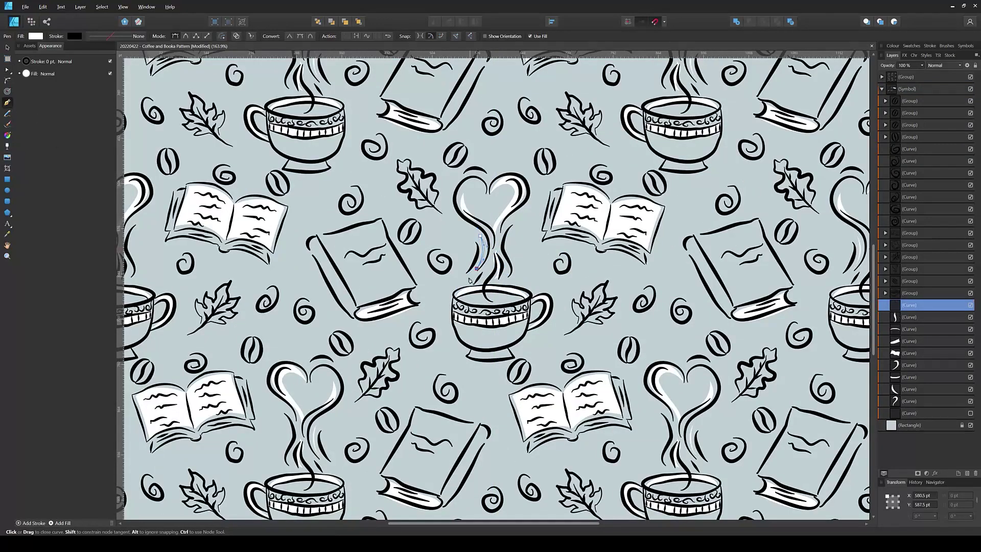
pyautogui.press('Escape')
pyautogui.scroll(-4, 430, 292)
pyautogui.scroll(3, 431, 292)
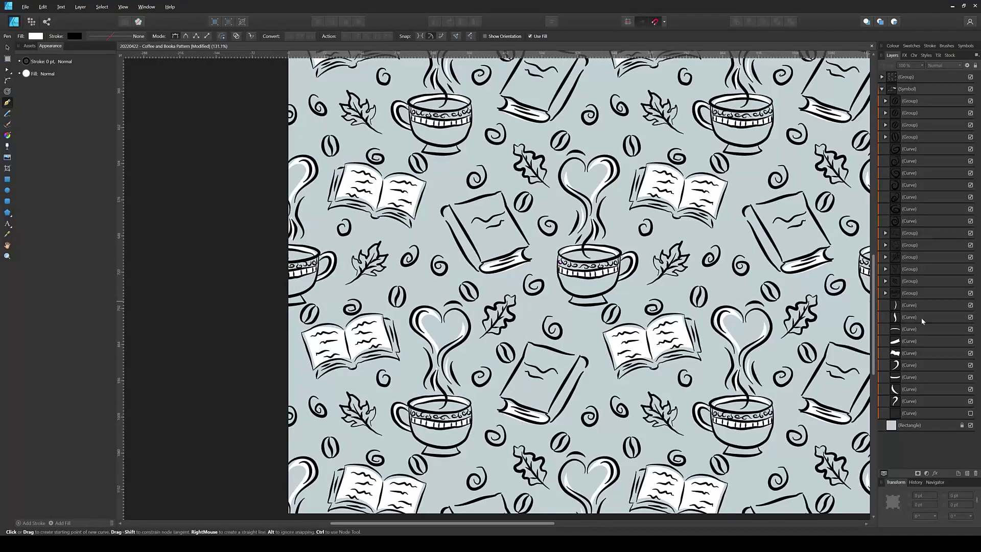
pyautogui.hotkey('ctrl', 'z')
pyautogui.click(549, 226)
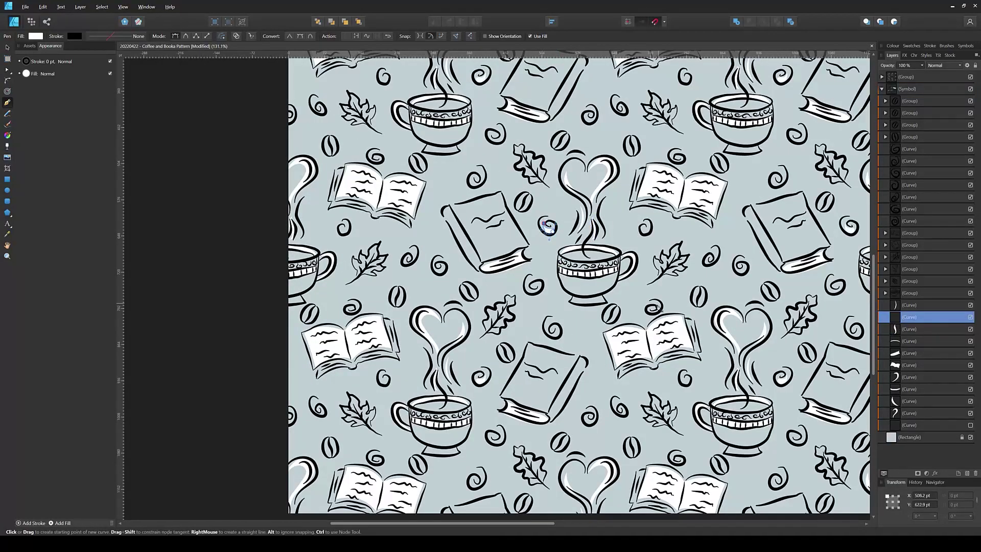
pyautogui.click(541, 331)
pyautogui.press('Escape')
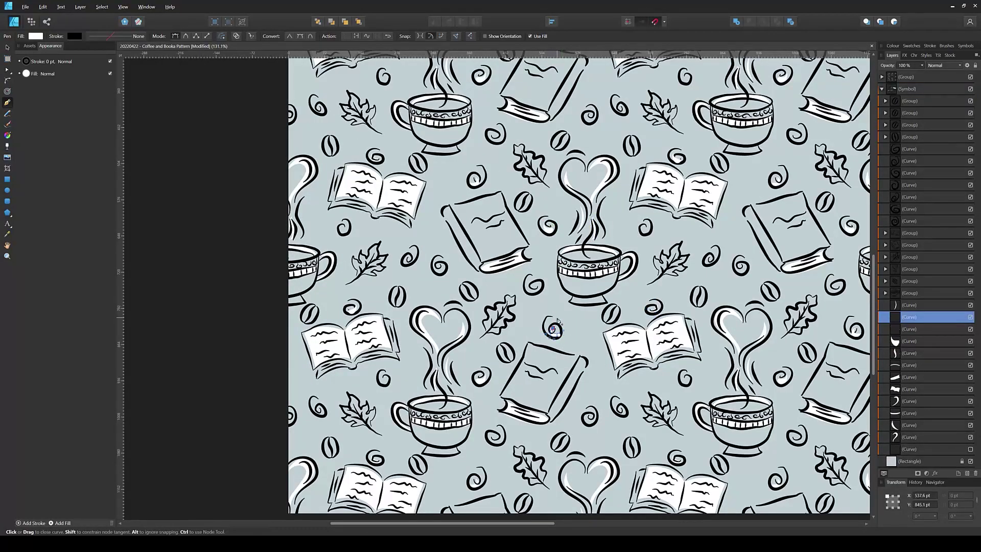
pyautogui.scroll(-3, 557, 332)
pyautogui.scroll(3, 549, 353)
pyautogui.click(580, 145)
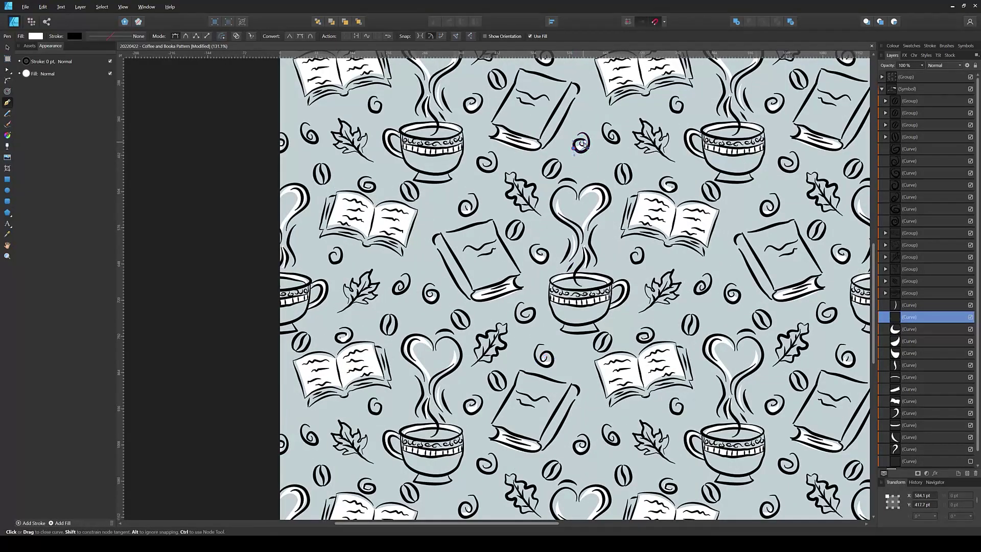
pyautogui.scroll(-3, 581, 146)
pyautogui.scroll(2, 572, 147)
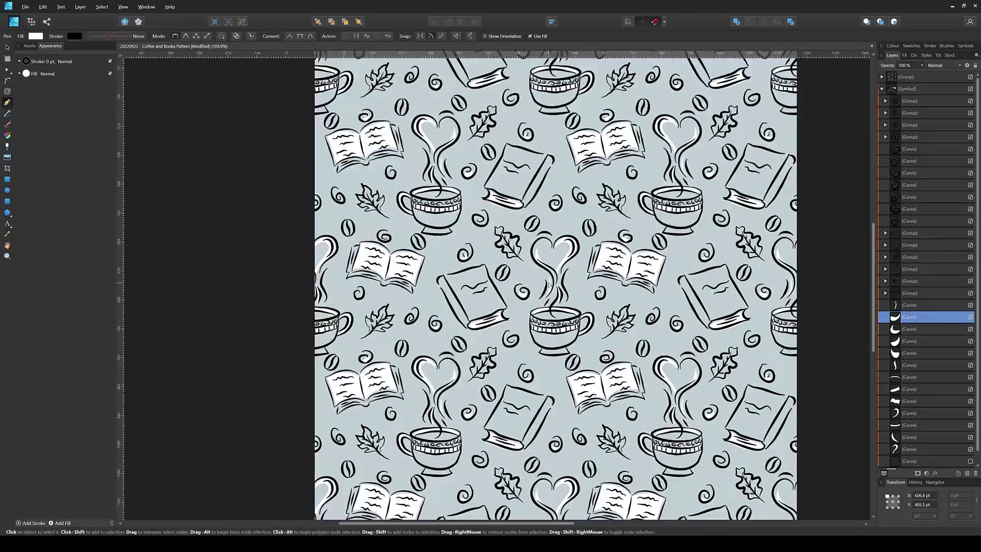
pyautogui.scroll(2, 557, 151)
# - Draw a closed white highlight shape on the book cover and adjust its nodes
pyautogui.click(443, 258)
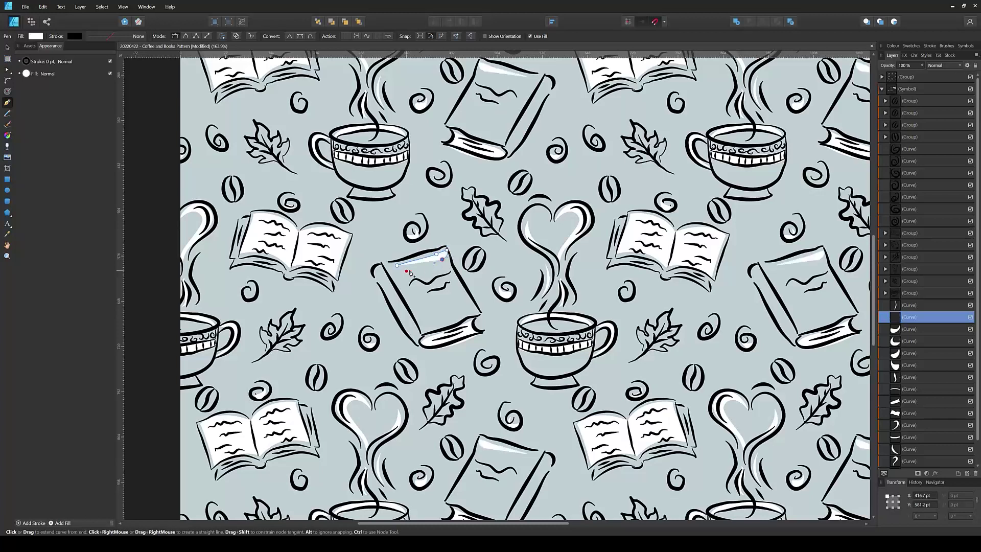
pyautogui.moveTo(398, 279)
pyautogui.mouseDown()
pyautogui.moveTo(387, 286)
pyautogui.moveTo(437, 290)
pyautogui.mouseUp()
pyautogui.click(403, 266)
pyautogui.press('v')
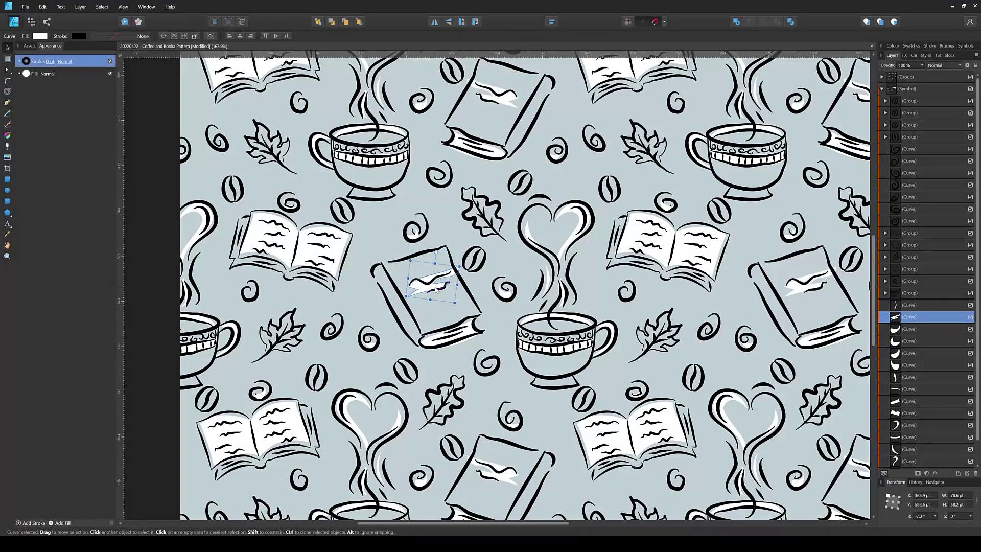
pyautogui.press('a')
pyautogui.click(454, 271)
pyautogui.press('Escape')
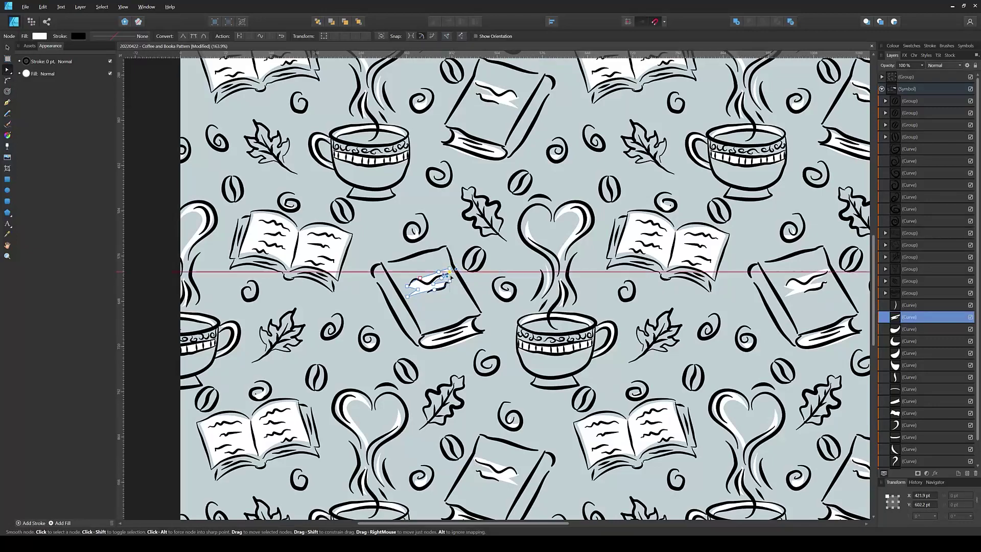
# - Draw a white filled highlight shape on the leaf beside the cup
pyautogui.hotkey('ctrl', '0')
pyautogui.scroll(3, 545, 281)
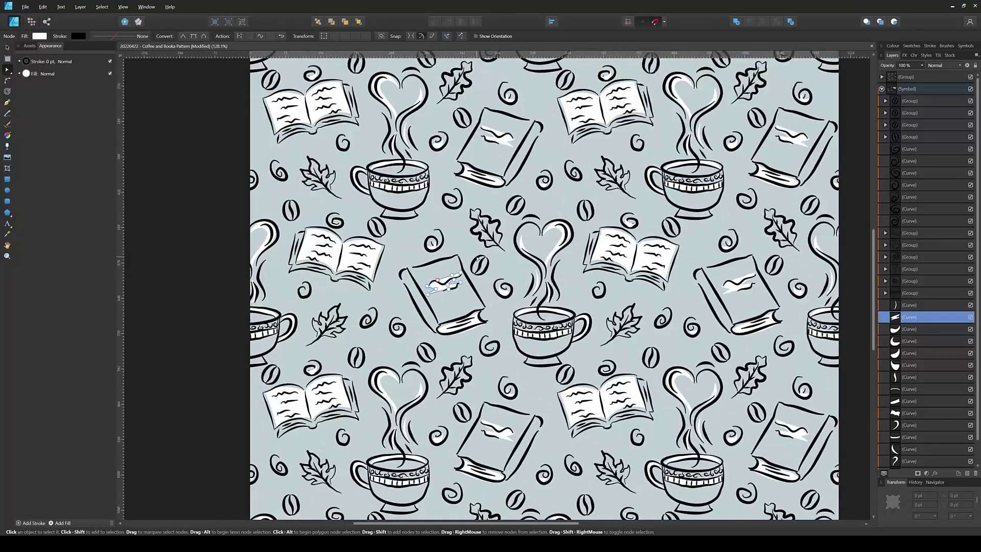
pyautogui.press('p')
pyautogui.scroll(2, 545, 281)
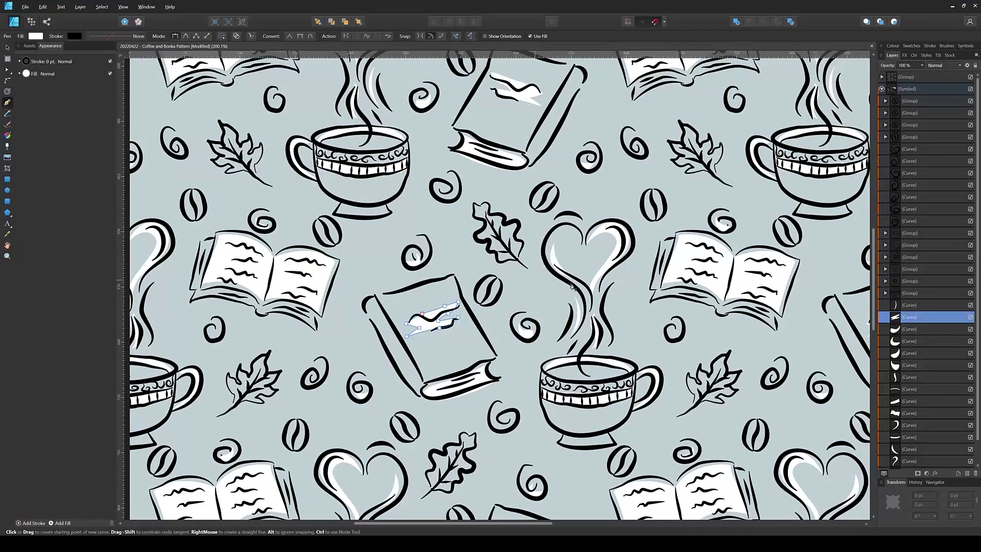
pyautogui.scroll(-2, 931, 327)
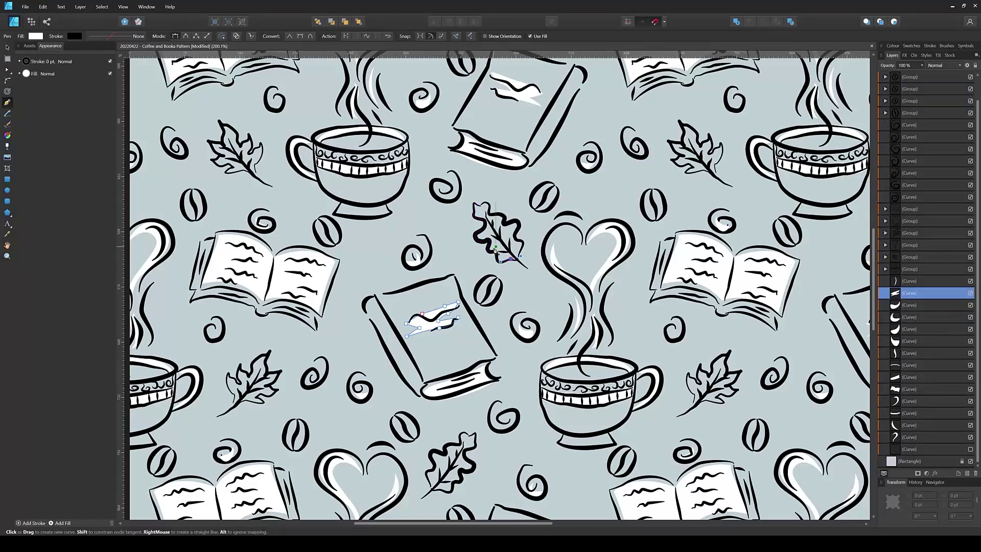
pyautogui.moveTo(485, 232); pyautogui.dragTo(485, 302)
pyautogui.click(510, 267)
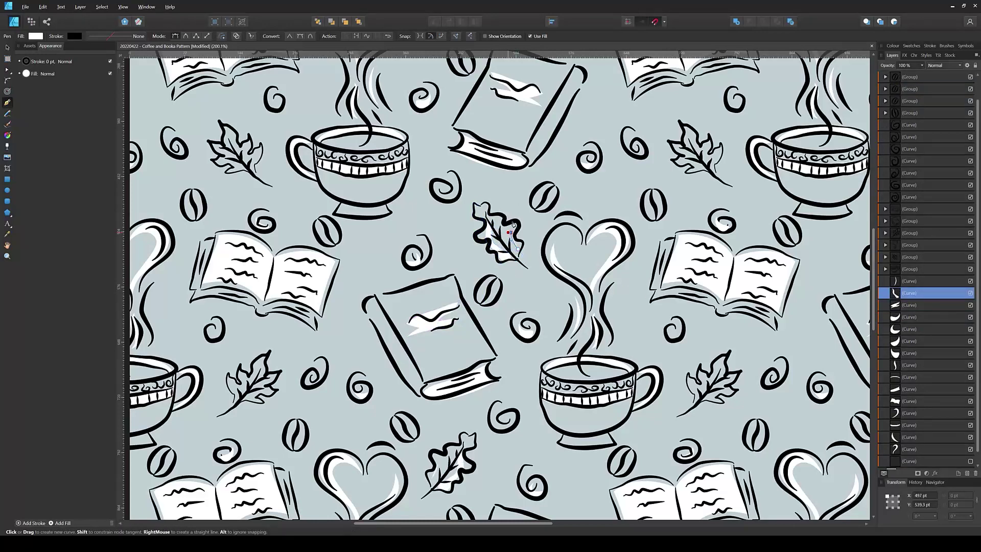
pyautogui.scroll(-2, 656, 318)
pyautogui.hscroll(3, 655, 318)
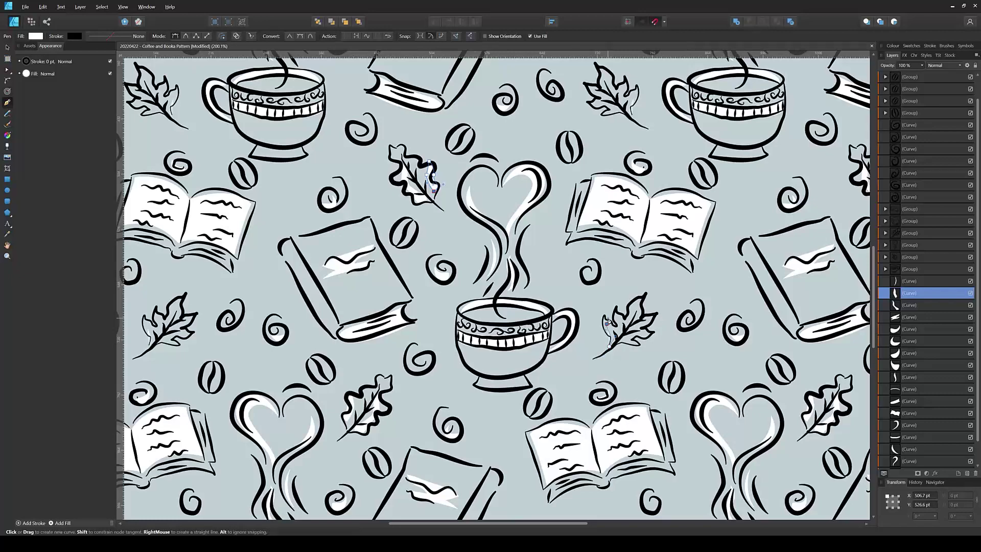
pyautogui.press('v')
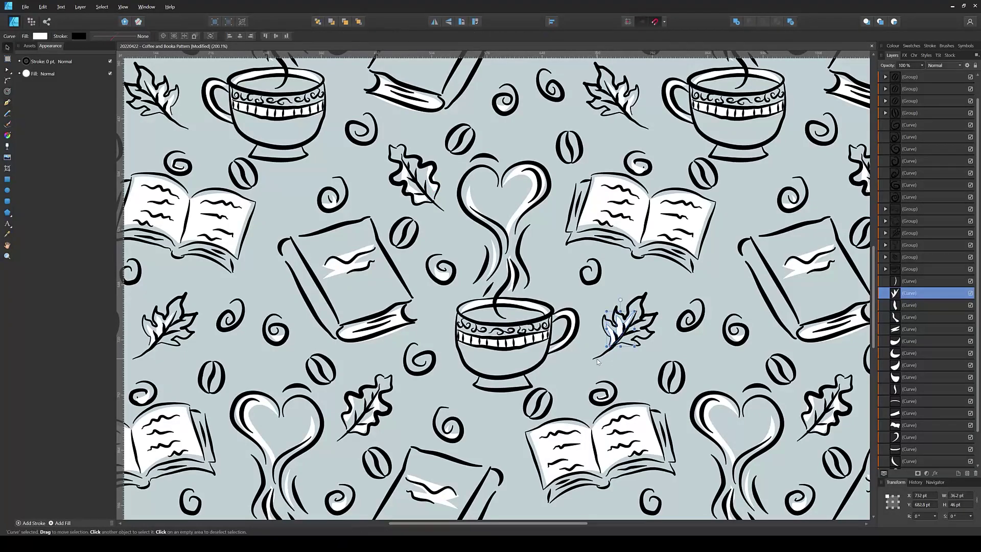
pyautogui.scroll(-5, 598, 361)
pyautogui.scroll(3, 604, 347)
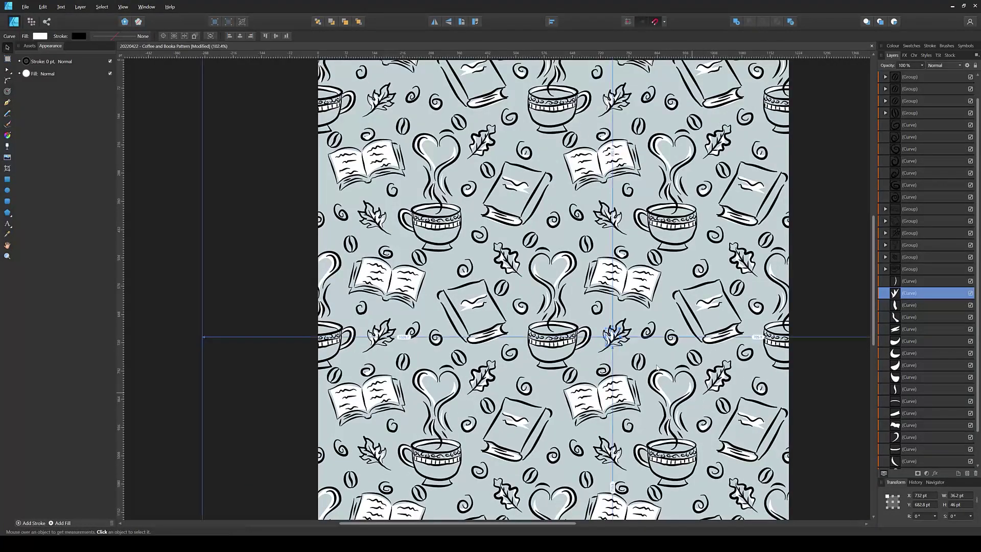
# - Drag the small swirl highlight near the cup higher up
pyautogui.scroll(-2, 713, 357)
pyautogui.scroll(1, 596, 336)
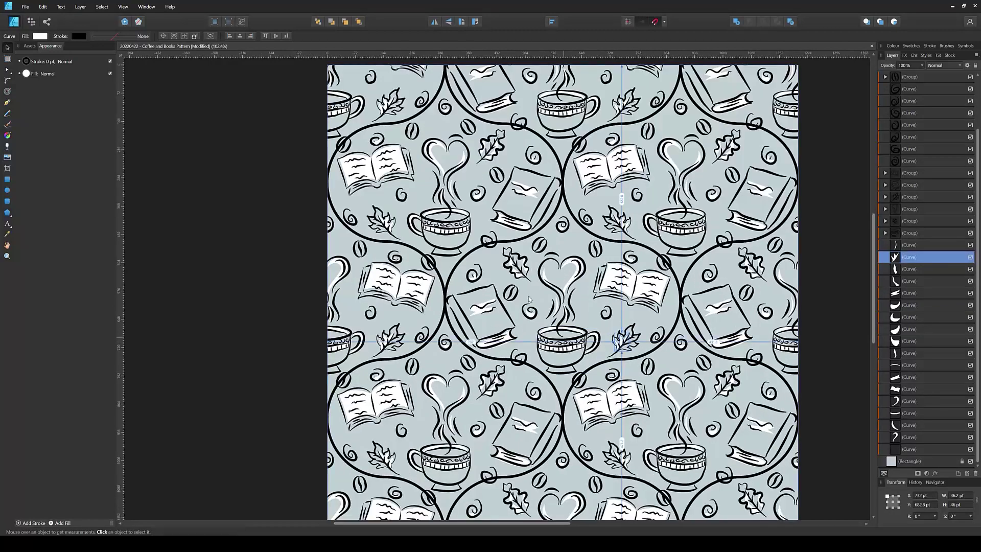
pyautogui.click(909, 281)
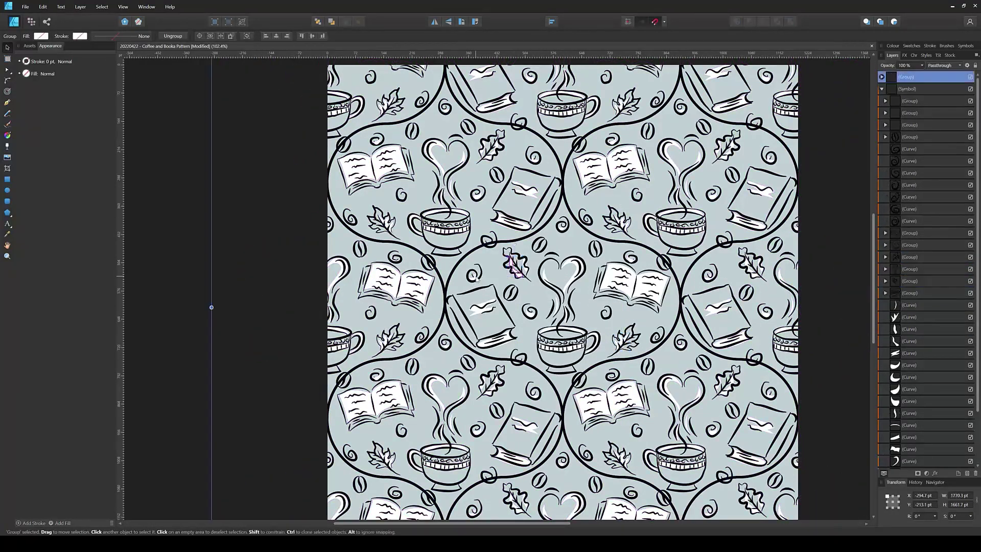
pyautogui.click(608, 381)
pyautogui.scroll(2, 525, 304)
pyautogui.moveTo(653, 420); pyautogui.dragTo(645, 326)
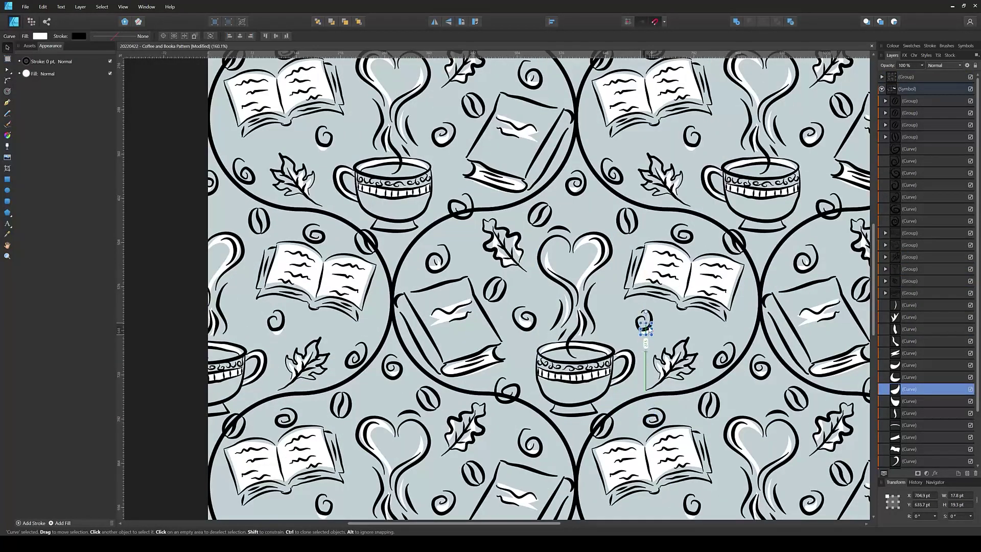
pyautogui.scroll(-1, 909, 332)
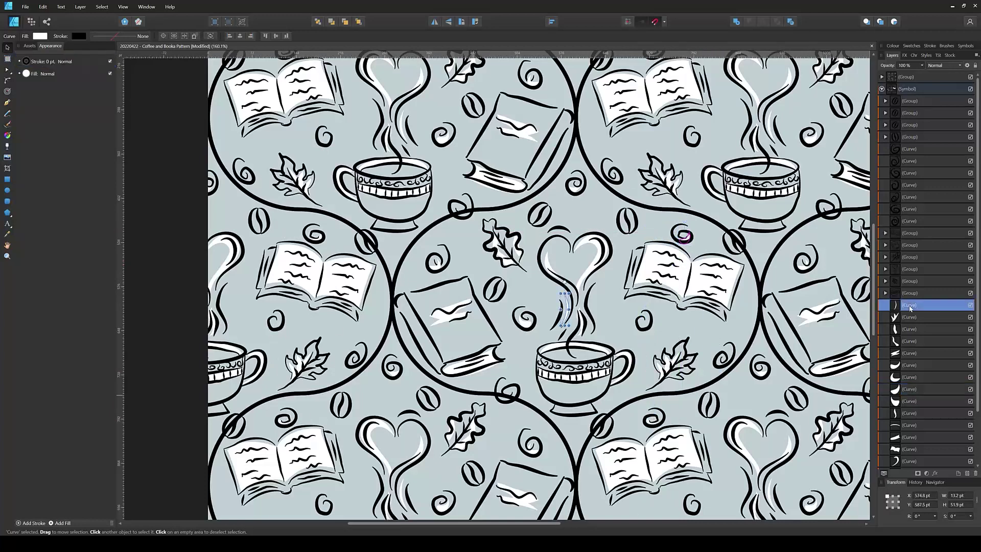
# - Review the highlight curves in the Layers panel and hide the large circle guide lines
pyautogui.click(909, 293)
pyautogui.scroll(-1, 904, 416)
pyautogui.click(905, 413)
pyautogui.click(907, 389)
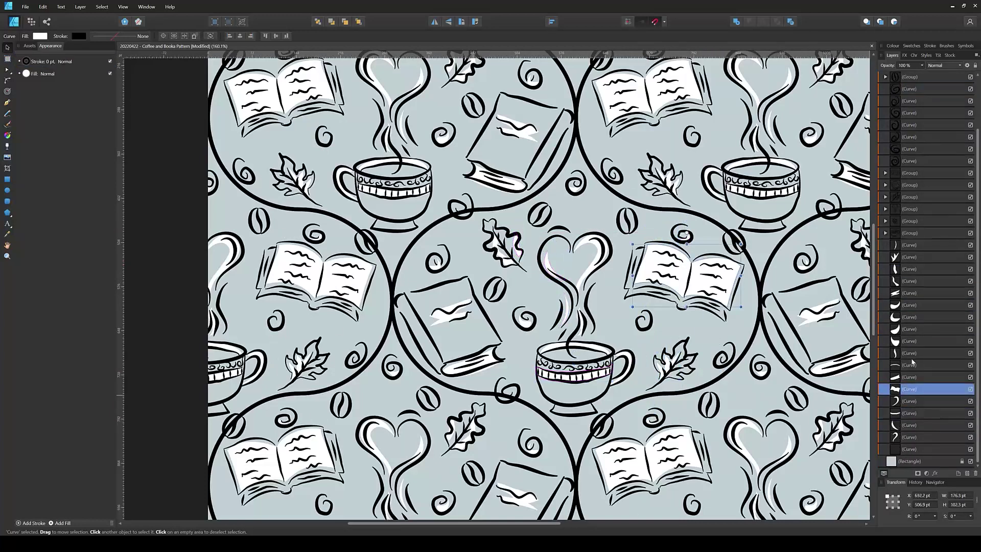
pyautogui.click(908, 365)
pyautogui.click(895, 331)
pyautogui.scroll(2, 899, 335)
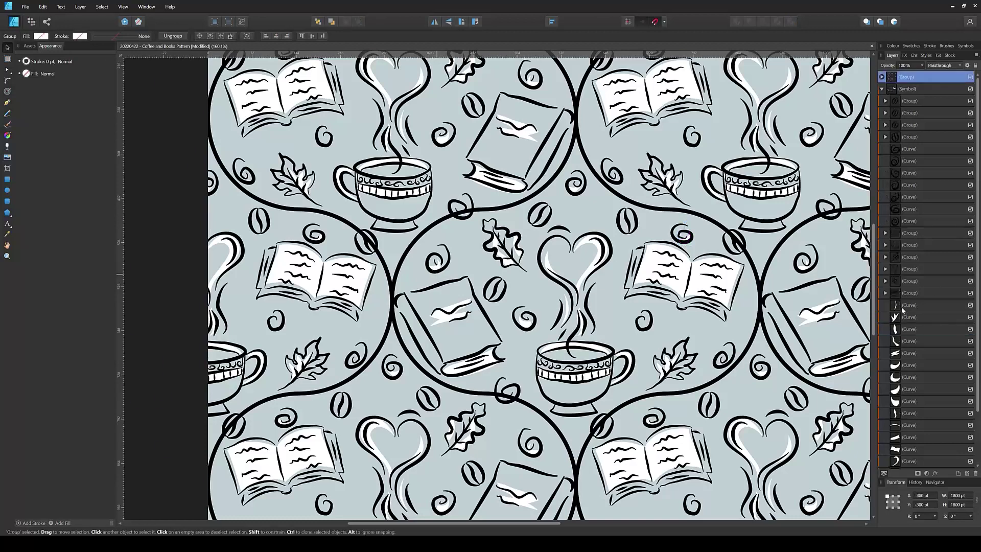
pyautogui.click(904, 341)
pyautogui.click(907, 365)
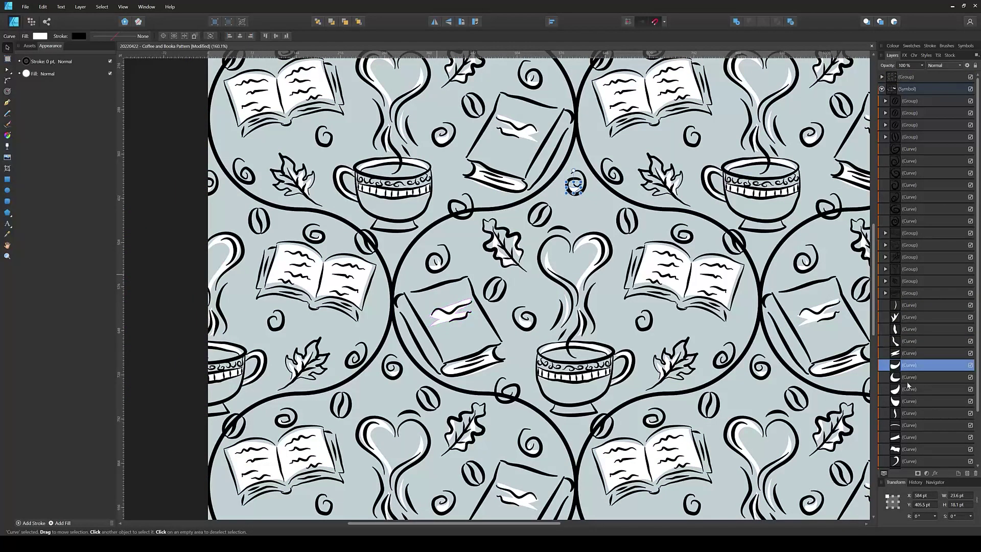
pyautogui.click(908, 381)
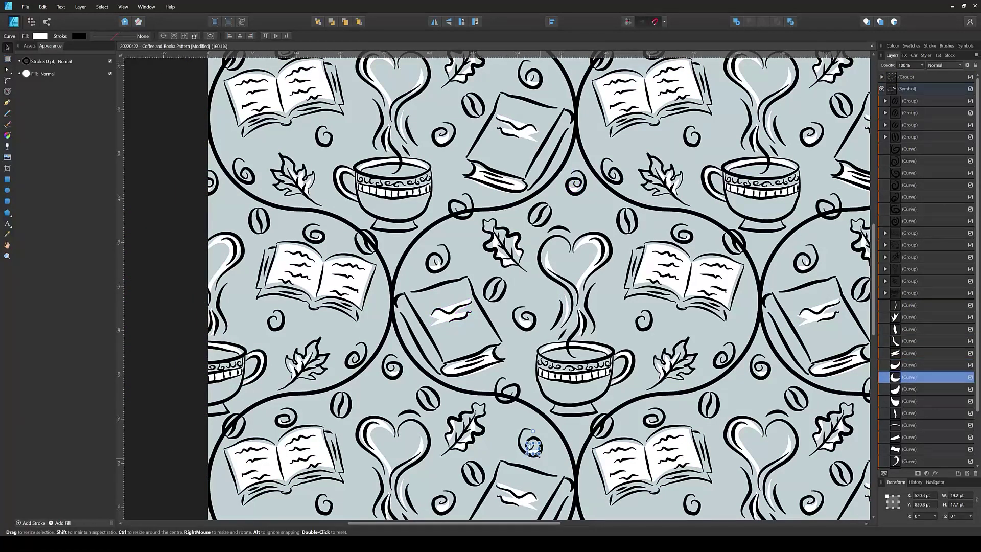
pyautogui.click(909, 388)
pyautogui.click(908, 413)
pyautogui.click(907, 425)
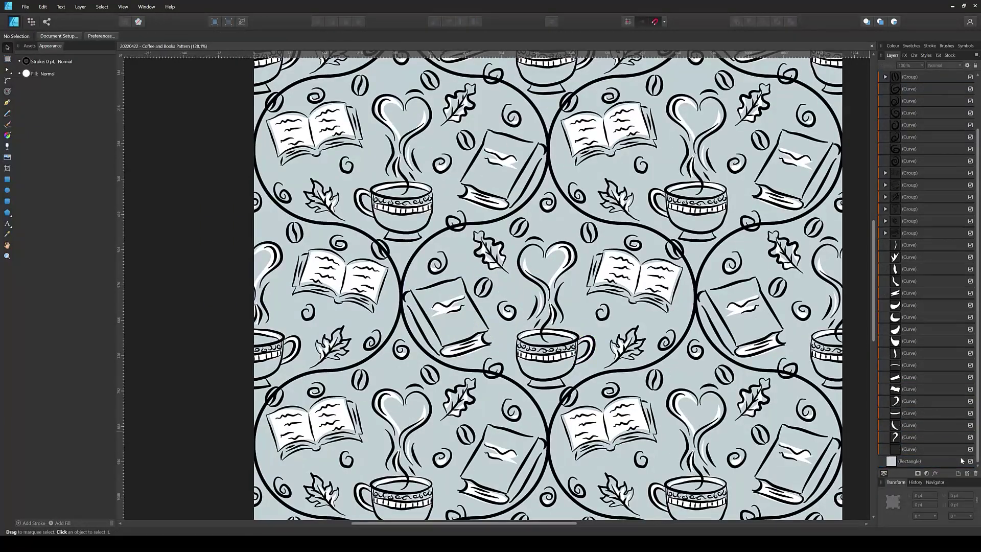
pyautogui.click(970, 449)
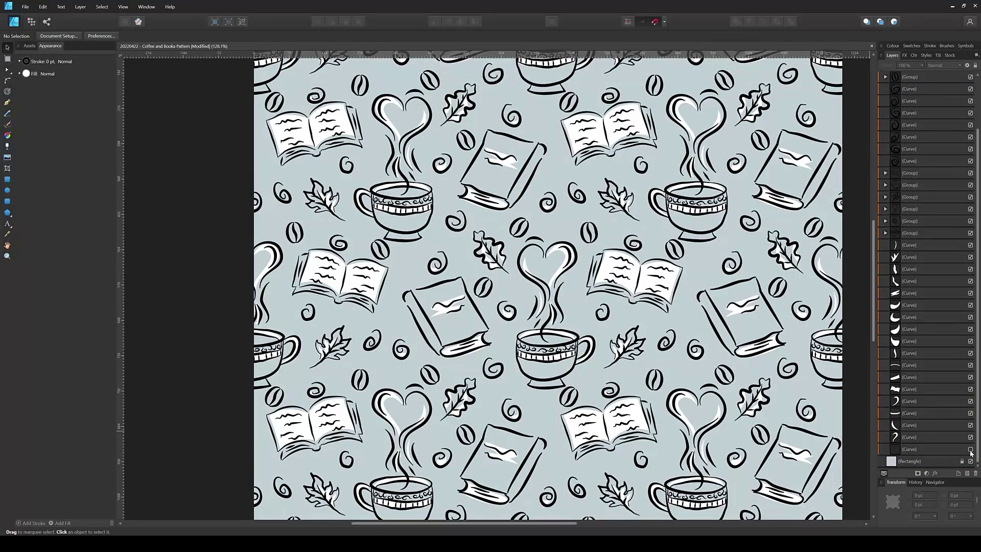
pyautogui.hotkey('ctrl', '0')
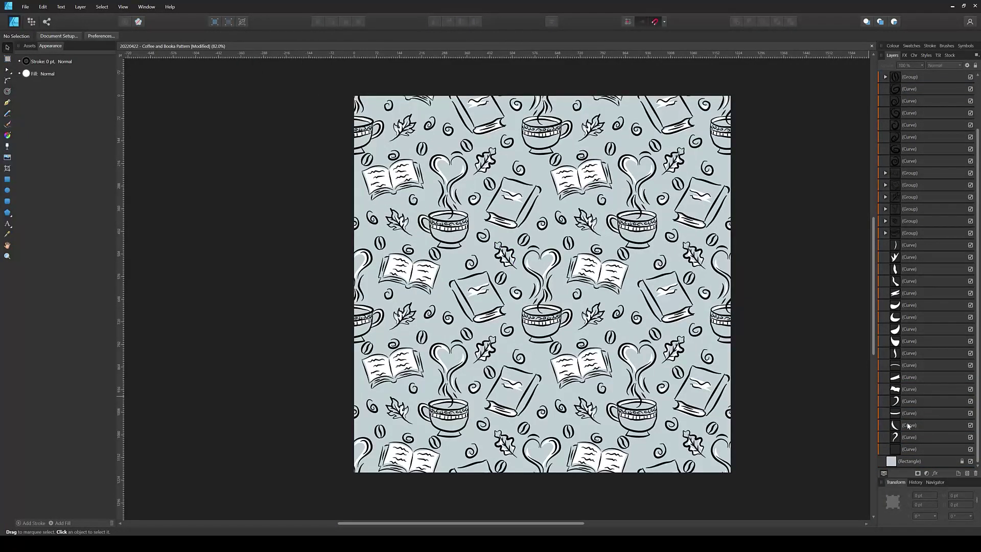
# - Scatter small white dots of varying sizes between the motifs around the cup, books and heart
pyautogui.hotkey('ctrl', 'z')
pyautogui.scroll(5, 531, 215)
pyautogui.press('m')
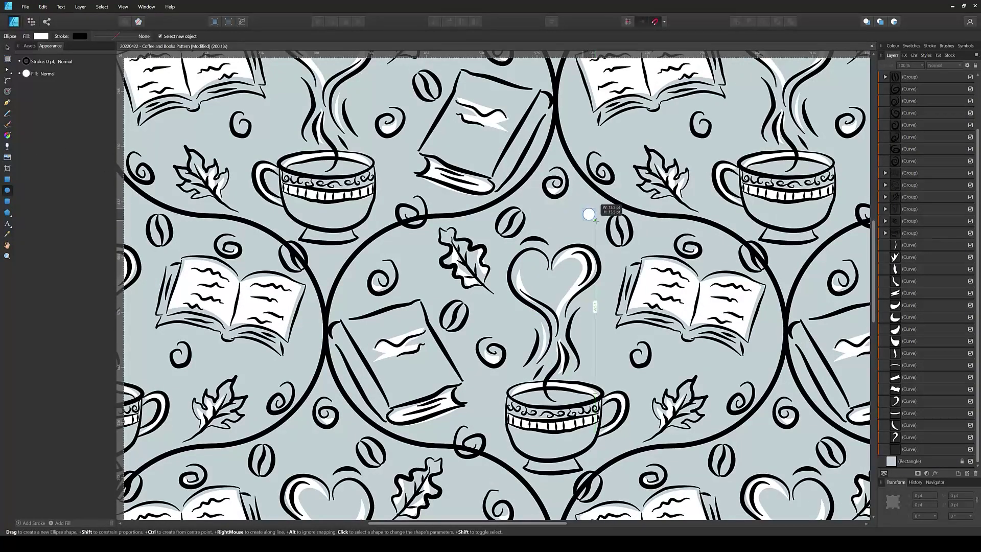
pyautogui.moveTo(595, 221); pyautogui.dragTo(595, 220)
pyautogui.moveTo(404, 242); pyautogui.dragTo(414, 252)
pyautogui.moveTo(622, 345); pyautogui.dragTo(622, 345)
pyautogui.moveTo(770, 341); pyautogui.dragTo(776, 346)
pyautogui.moveTo(600, 445); pyautogui.dragTo(608, 453)
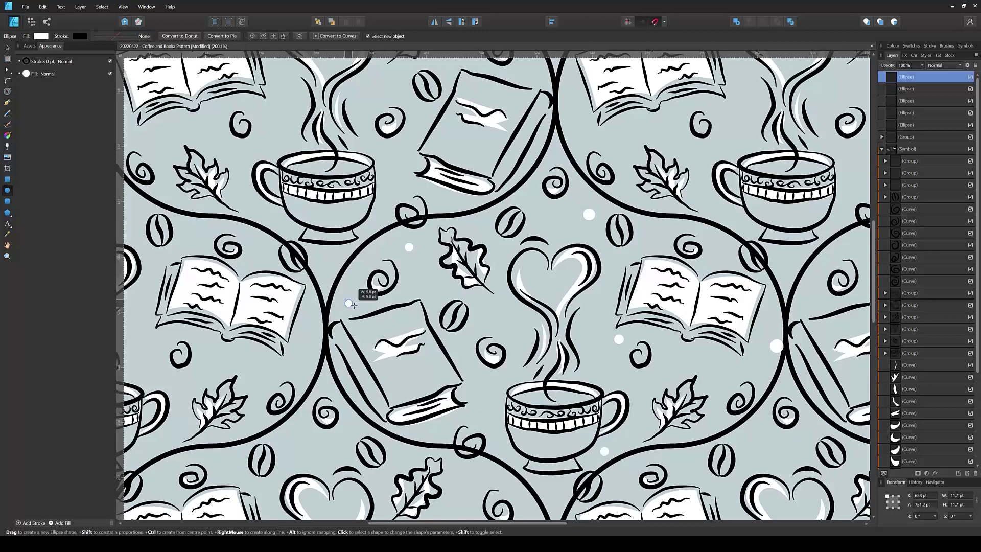
pyautogui.moveTo(354, 305); pyautogui.dragTo(353, 305)
pyautogui.moveTo(483, 395); pyautogui.dragTo(490, 403)
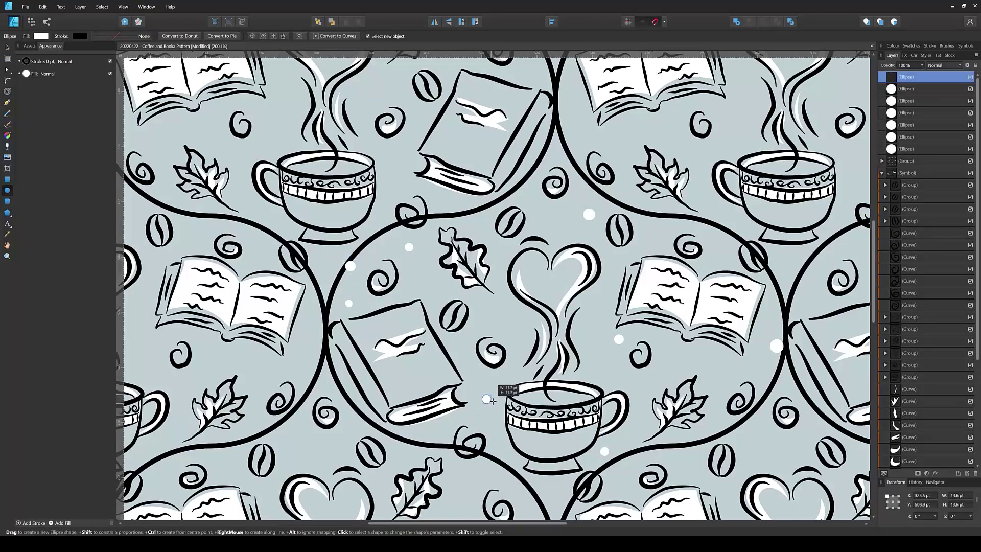
pyautogui.moveTo(354, 400); pyautogui.dragTo(362, 408)
pyautogui.moveTo(499, 305); pyautogui.dragTo(510, 318)
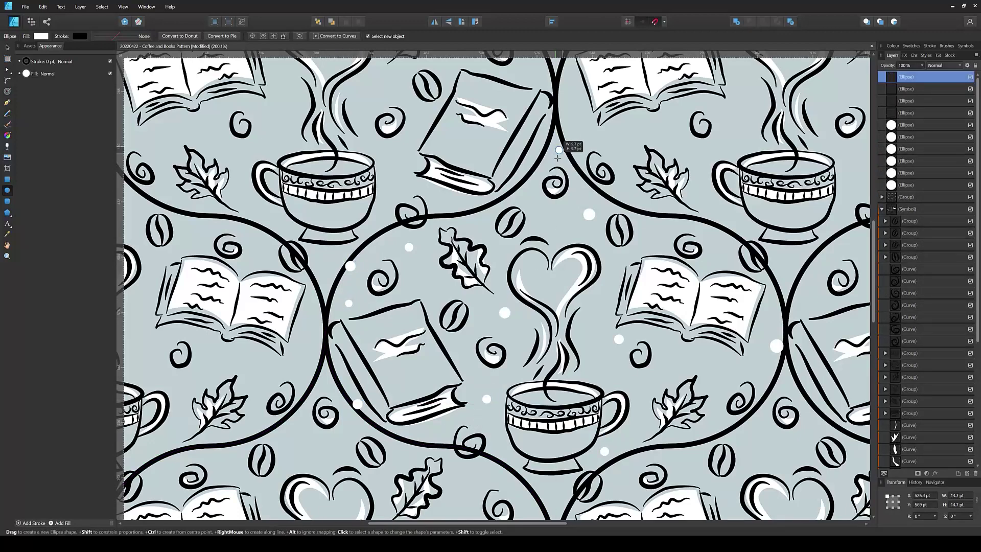
pyautogui.moveTo(561, 152); pyautogui.dragTo(561, 152)
pyautogui.moveTo(710, 362); pyautogui.dragTo(717, 370)
pyautogui.moveTo(715, 244); pyautogui.dragTo(723, 250)
pyautogui.moveTo(545, 486); pyautogui.dragTo(551, 492)
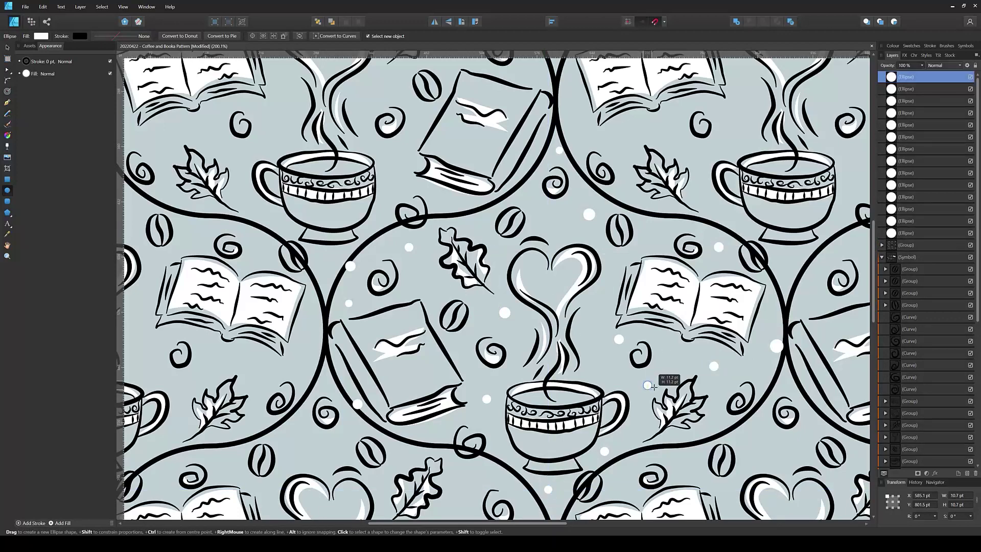
pyautogui.moveTo(648, 386); pyautogui.dragTo(648, 386)
pyautogui.scroll(-3, 648, 386)
# - Group all the white dot layers, move the group lower in the stack, and show the guide circles again
pyautogui.press('v')
pyautogui.click(898, 245)
pyautogui.keyDown('shift'); pyautogui.click(898, 80); pyautogui.keyUp('shift')
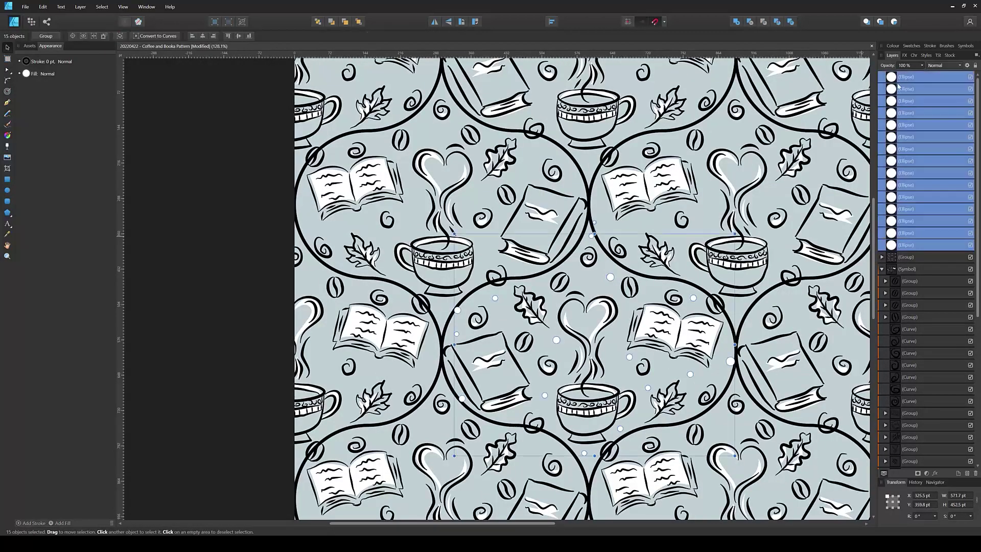
pyautogui.hotkey('ctrl', 'g')
pyautogui.hotkey('ctrl', '-')
pyautogui.moveTo(898, 76); pyautogui.dragTo(888, 308)
pyautogui.hotkey('ctrl', '-')
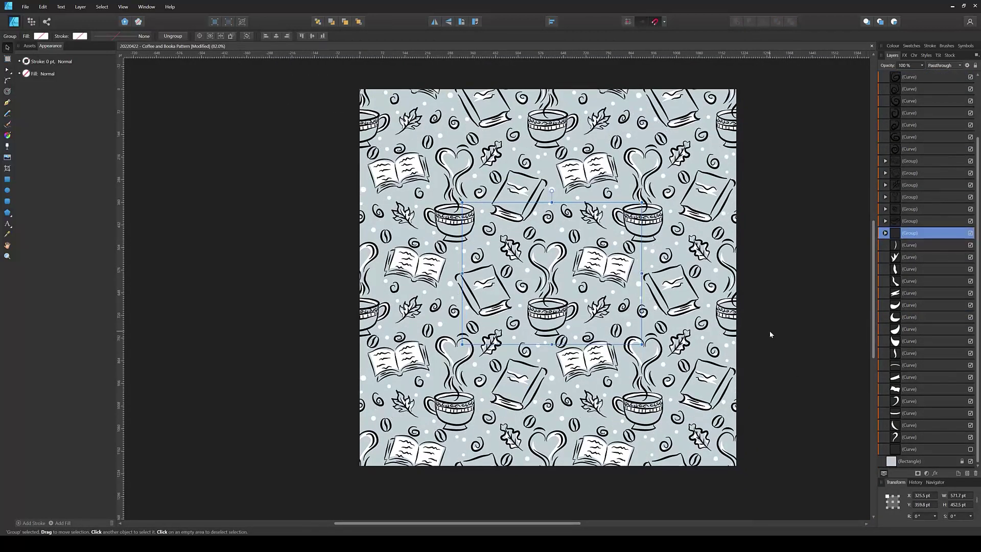
pyautogui.click(770, 335)
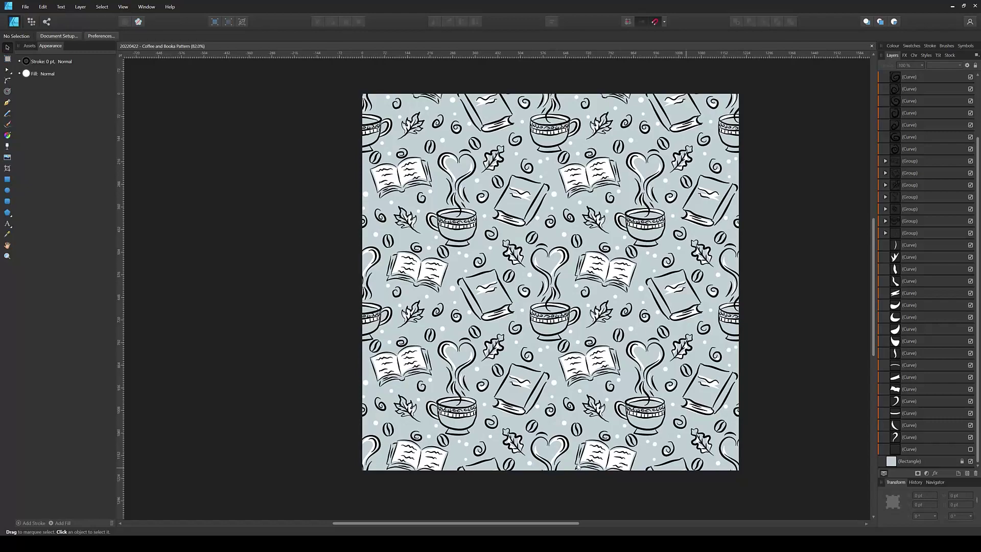
pyautogui.click(970, 449)
# - Trace a fill shape inside a coffee bean and colour it brown
pyautogui.hotkey('ctrl', '+')
pyautogui.hotkey('ctrl', '+')
pyautogui.scroll(3, 578, 269)
pyautogui.press('p')
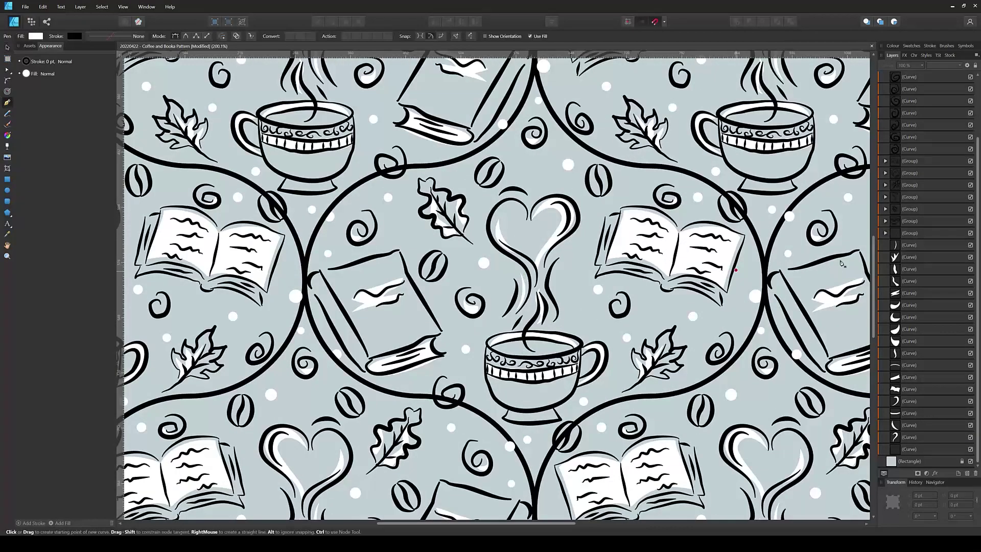
pyautogui.keyDown('ctrl'); pyautogui.click(518, 291); pyautogui.keyUp('ctrl')
pyautogui.scroll(2, 565, 219)
pyautogui.click(575, 240)
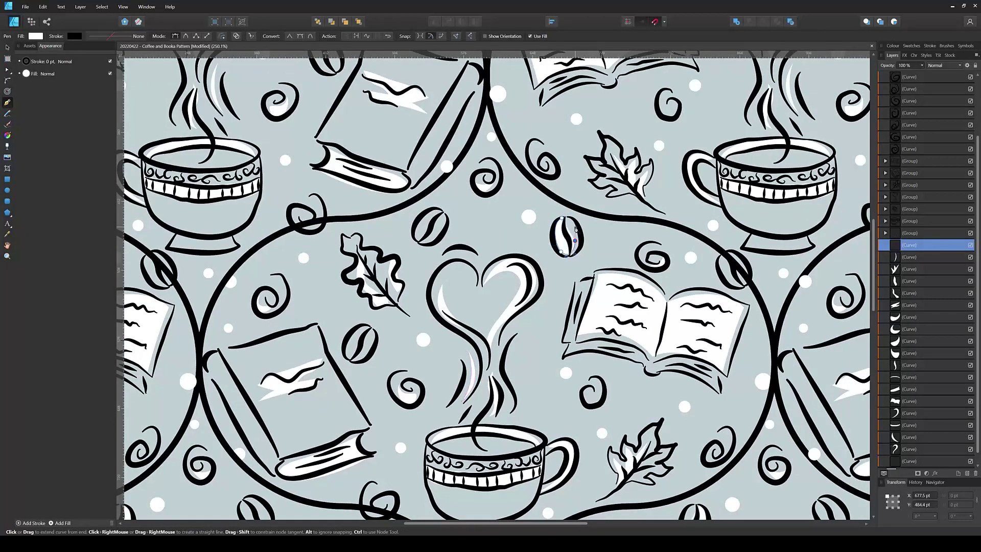
pyautogui.click(564, 230)
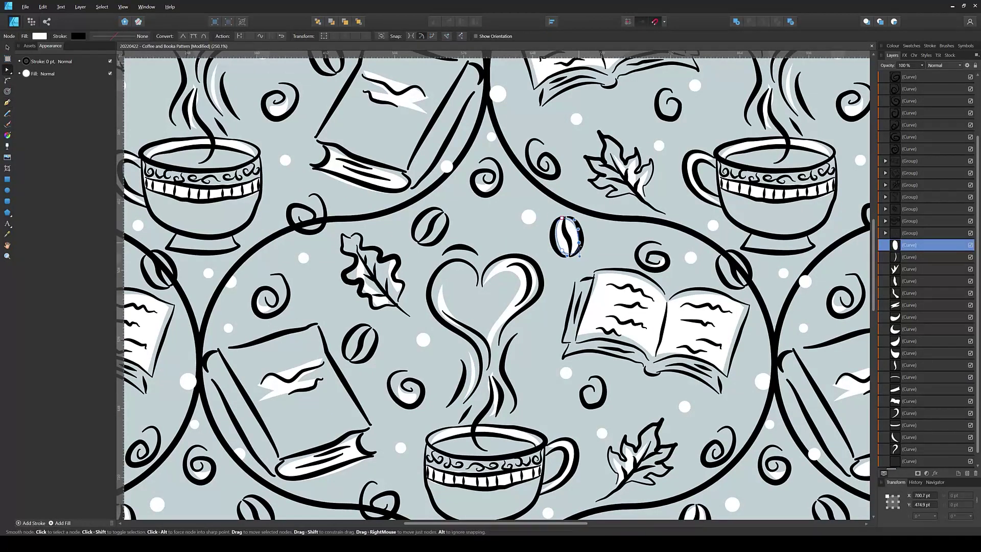
pyautogui.press('a')
pyautogui.click(39, 36)
pyautogui.moveTo(105, 93); pyautogui.dragTo(60, 93)
pyautogui.click(51, 83)
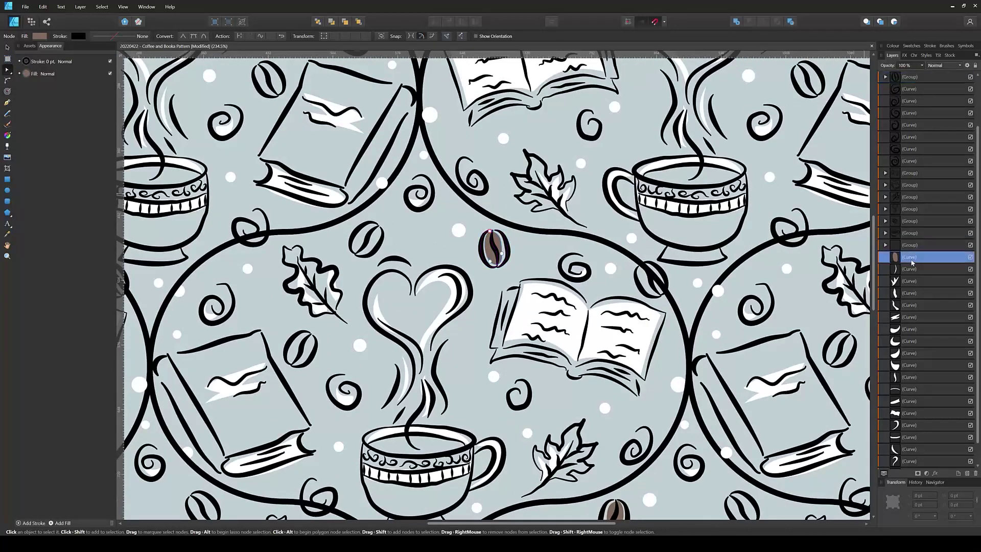
# - Duplicate the brown bean fill onto the other coffee beans
pyautogui.press('v')
pyautogui.hotkey('ctrl', 'j')
pyautogui.moveTo(506, 267)
pyautogui.mouseDown()
pyautogui.moveTo(379, 259)
pyautogui.moveTo(424, 334)
pyautogui.moveTo(417, 328)
pyautogui.mouseUp()
pyautogui.press('a')
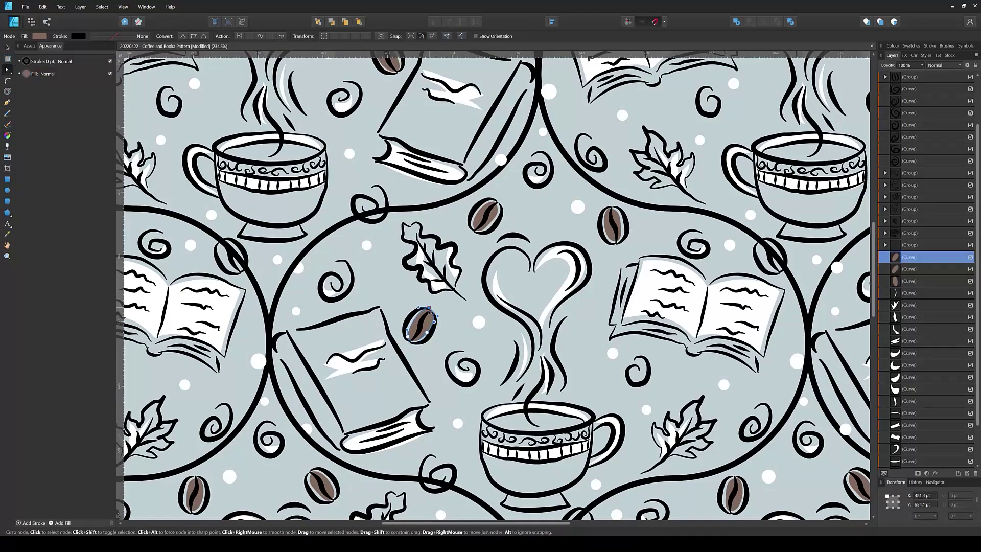
pyautogui.press('v')
pyautogui.hotkey('ctrl', 'j')
pyautogui.moveTo(418, 327); pyautogui.dragTo(552, 432)
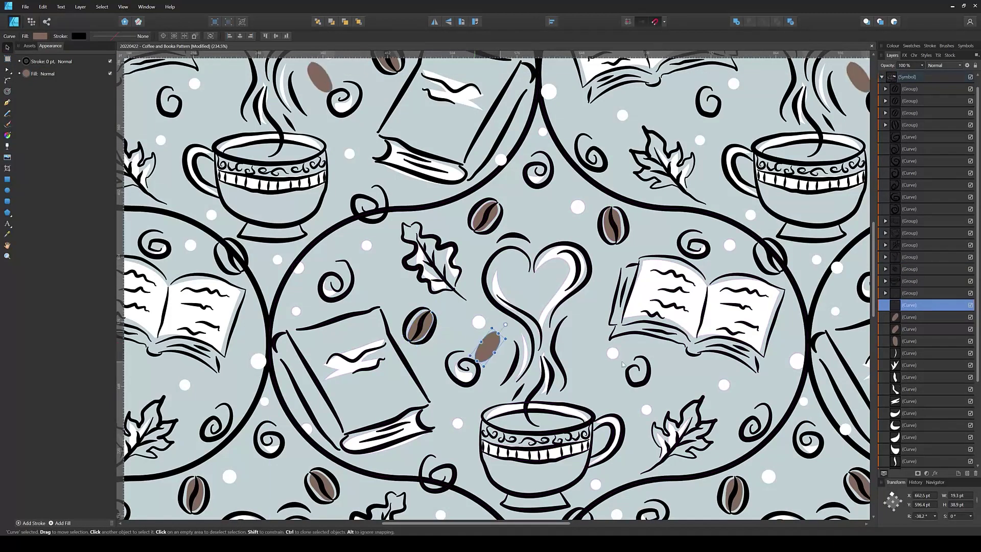
pyautogui.scroll(-5, 497, 462)
pyautogui.moveTo(497, 462); pyautogui.dragTo(595, 346)
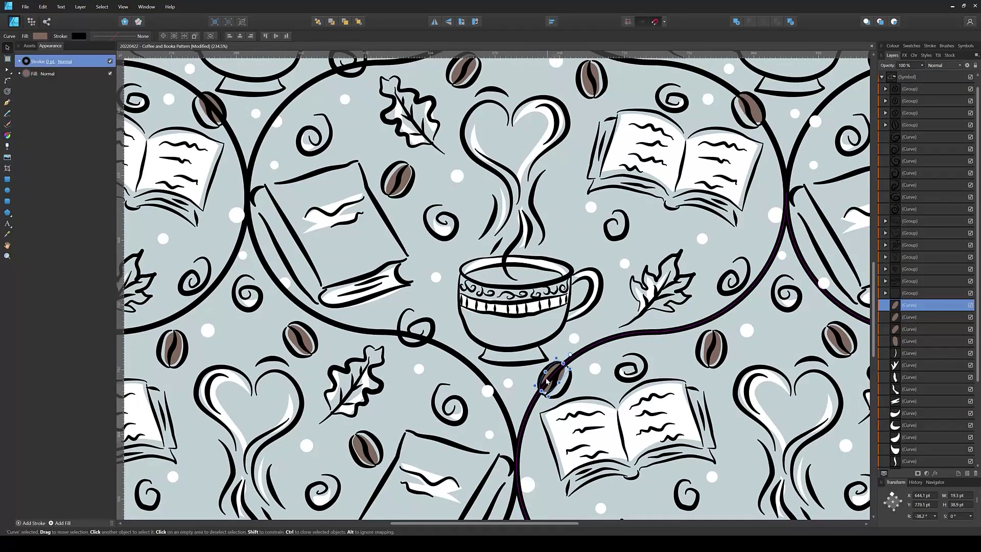
# - Draw the brown coffee shape inside the cup and hide the guide circles
pyautogui.hotkey('ctrl', '0')
pyautogui.scroll(8, 479, 284)
pyautogui.press('p')
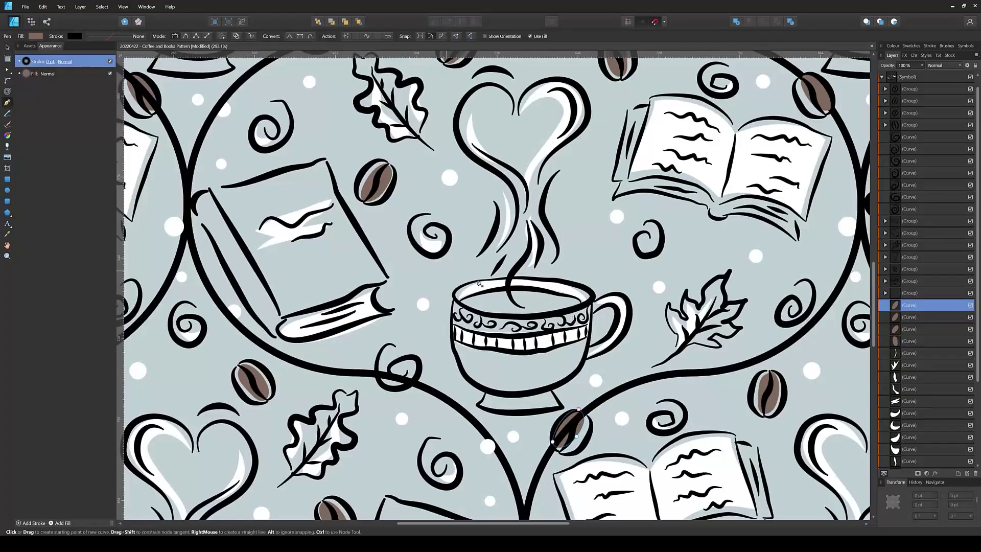
pyautogui.click(570, 302)
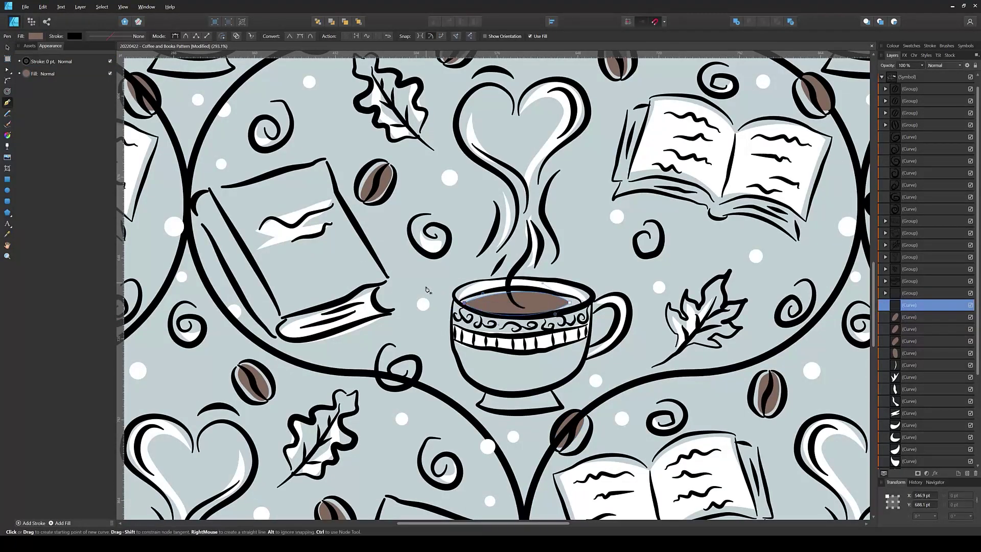
pyautogui.press('a')
pyautogui.hotkey('ctrl', 'd')
pyautogui.hotkey('ctrl', '0')
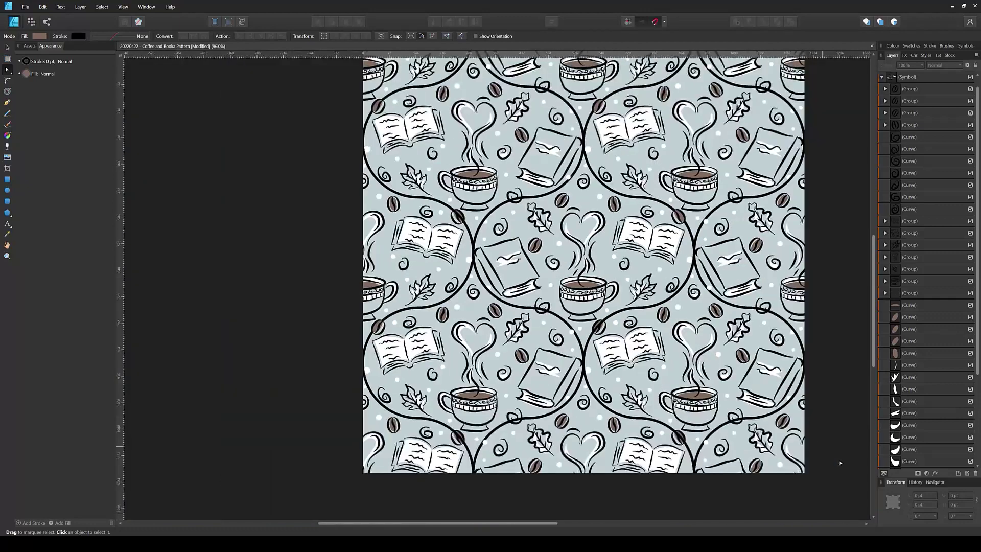
pyautogui.scroll(-5, 930, 307)
pyautogui.click(970, 449)
pyautogui.scroll(-2, 402, 310)
pyautogui.press('v')
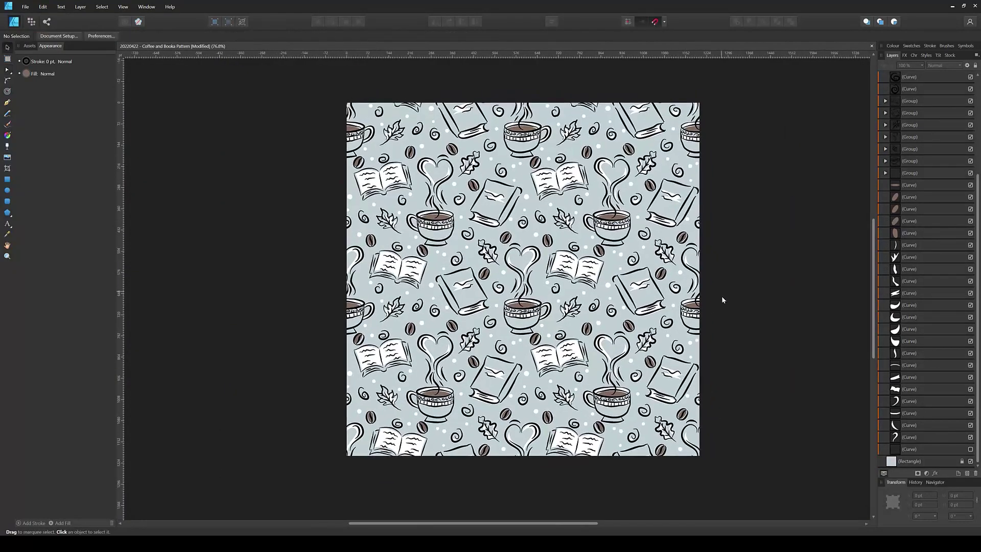
pyautogui.scroll(1, 728, 333)
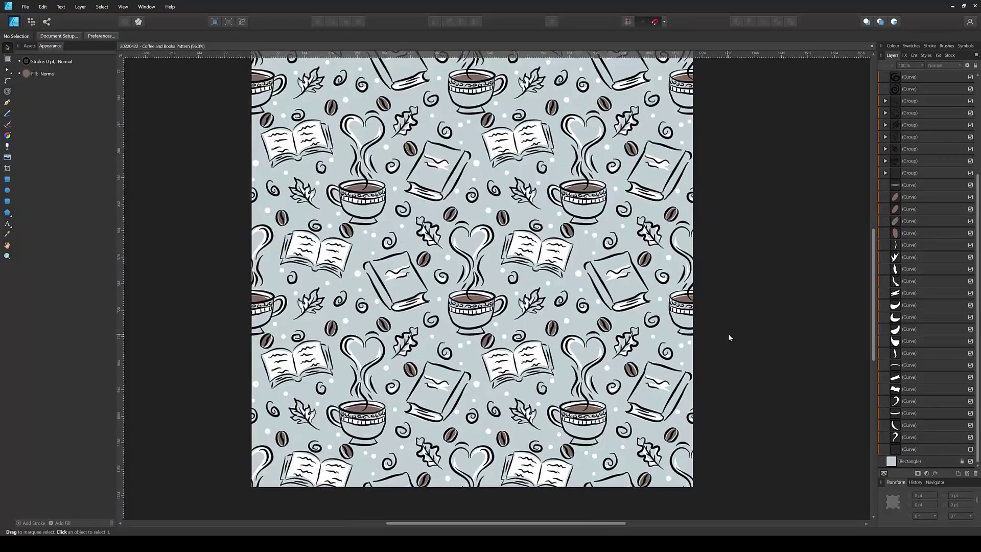
pyautogui.scroll(-1, 765, 349)
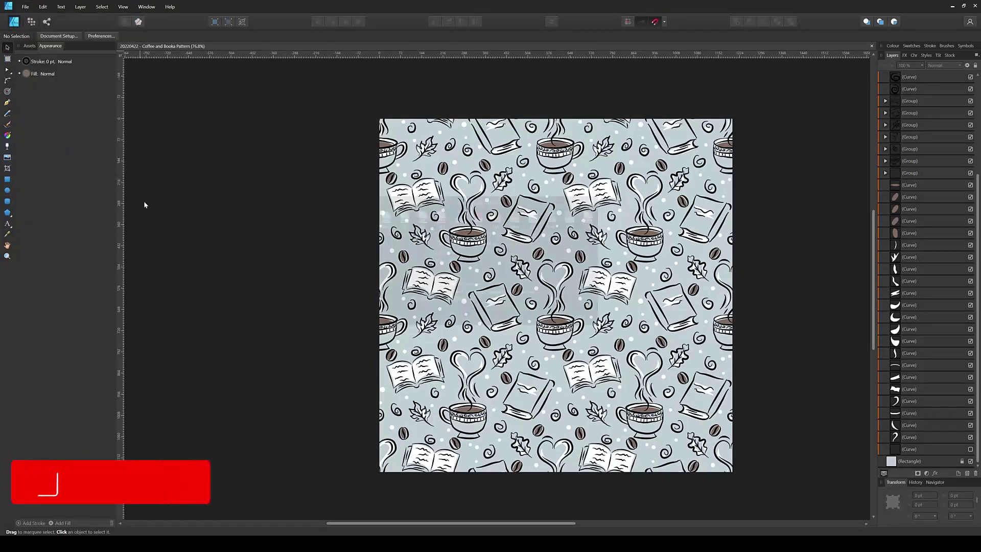
# - Create a new blank document and draw a rectangle covering the whole page
pyautogui.click(25, 7)
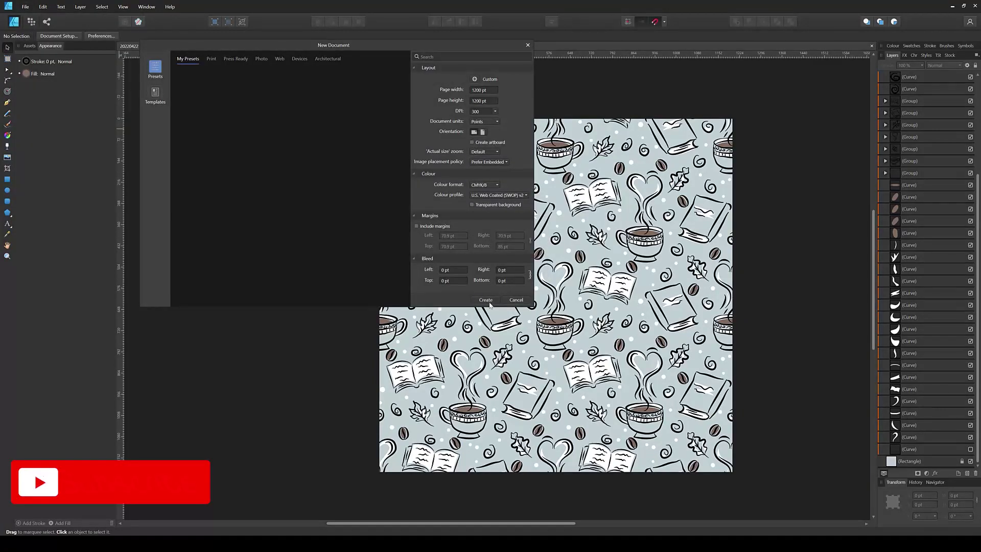
pyautogui.click(486, 301)
pyautogui.moveTo(263, 67); pyautogui.dragTo(733, 510)
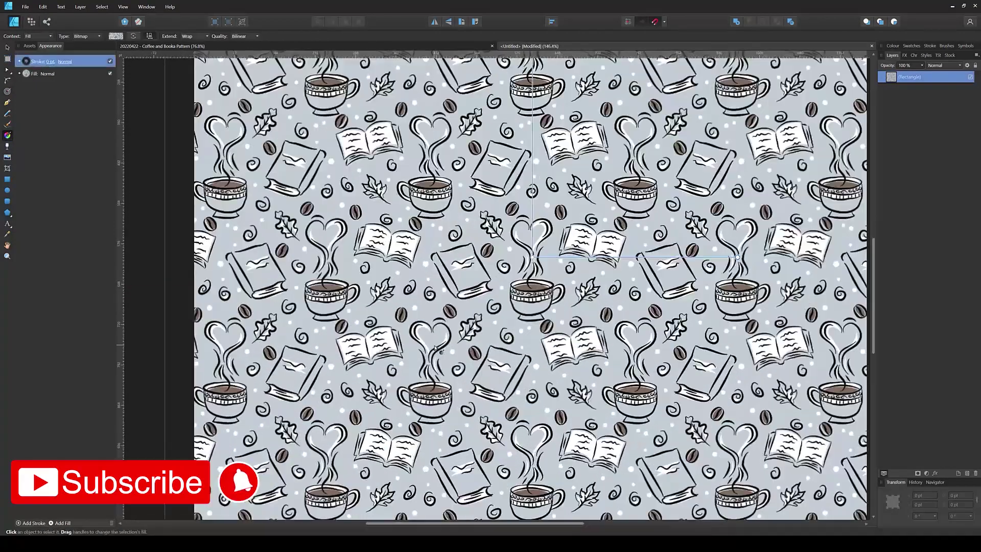
pyautogui.scroll(-5, 434, 347)
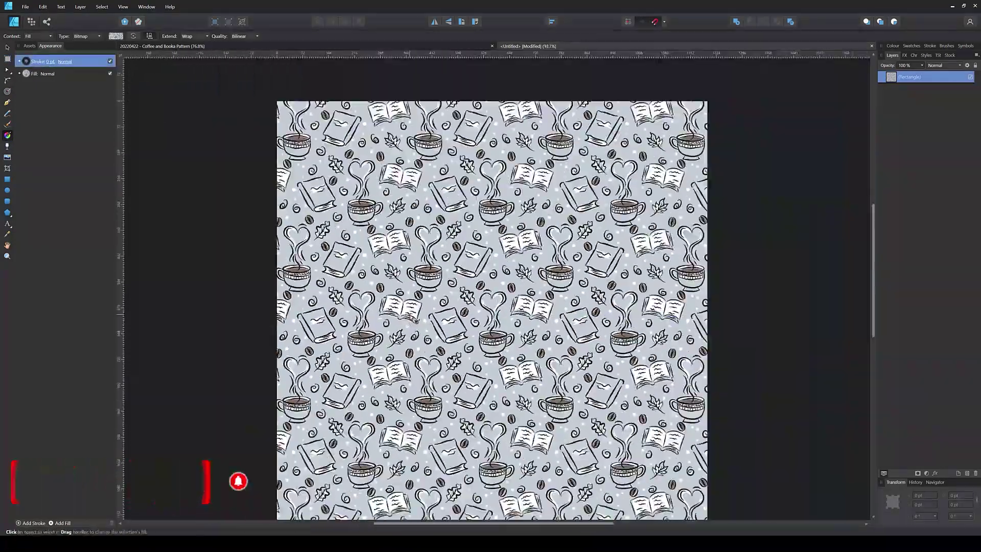
pyautogui.scroll(-2, 416, 321)
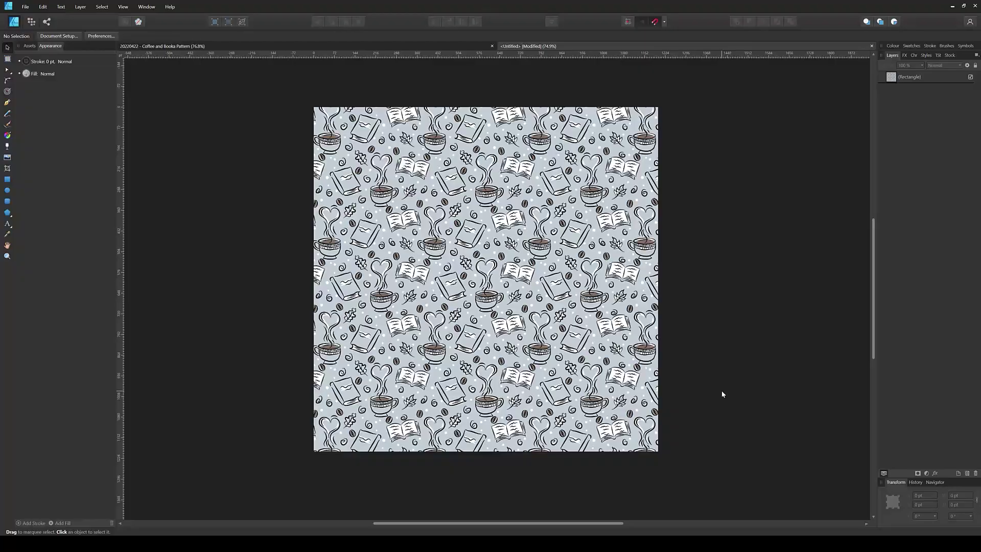